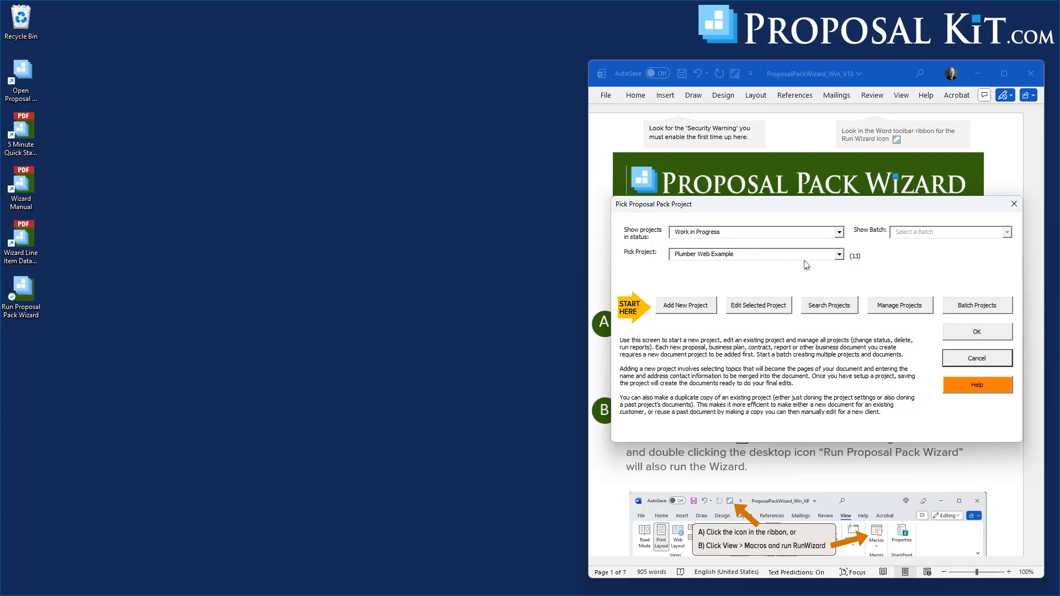
- Open the Plumber Web Example project for editing and check its company and client data
left_click(752, 308)
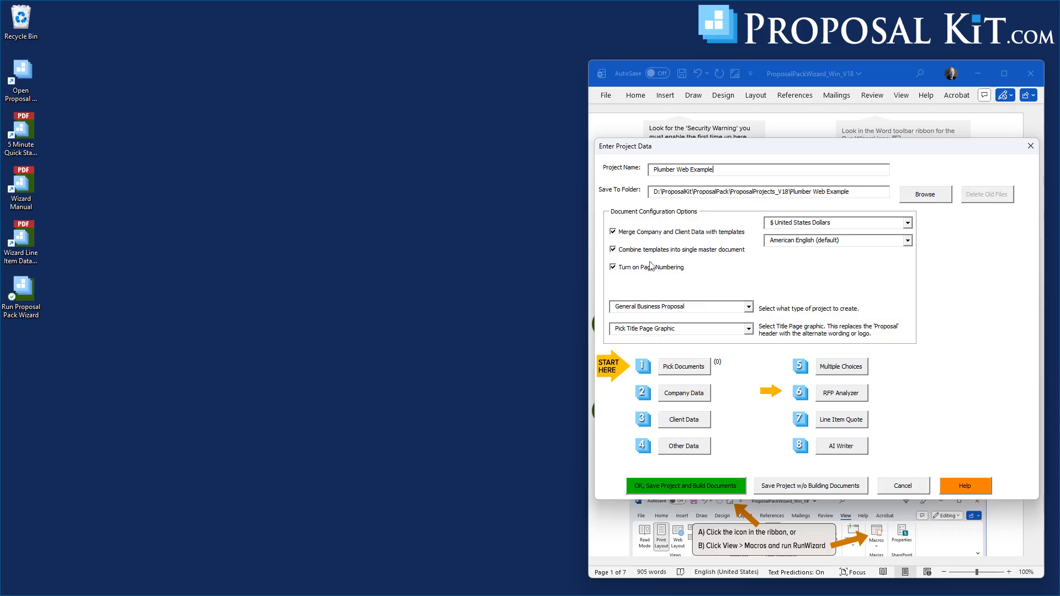
left_click(681, 394)
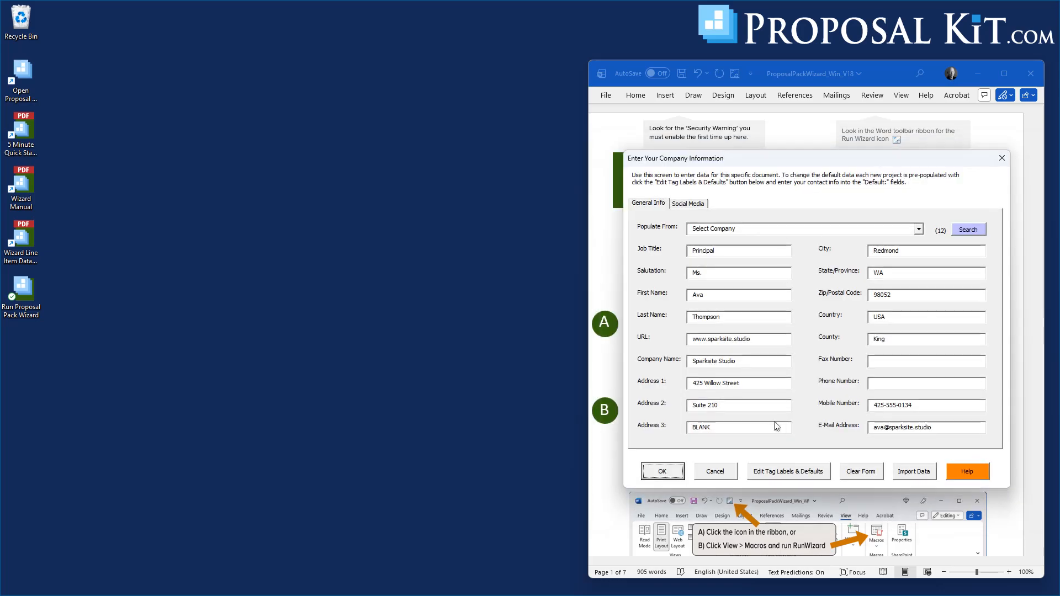
left_click(655, 474)
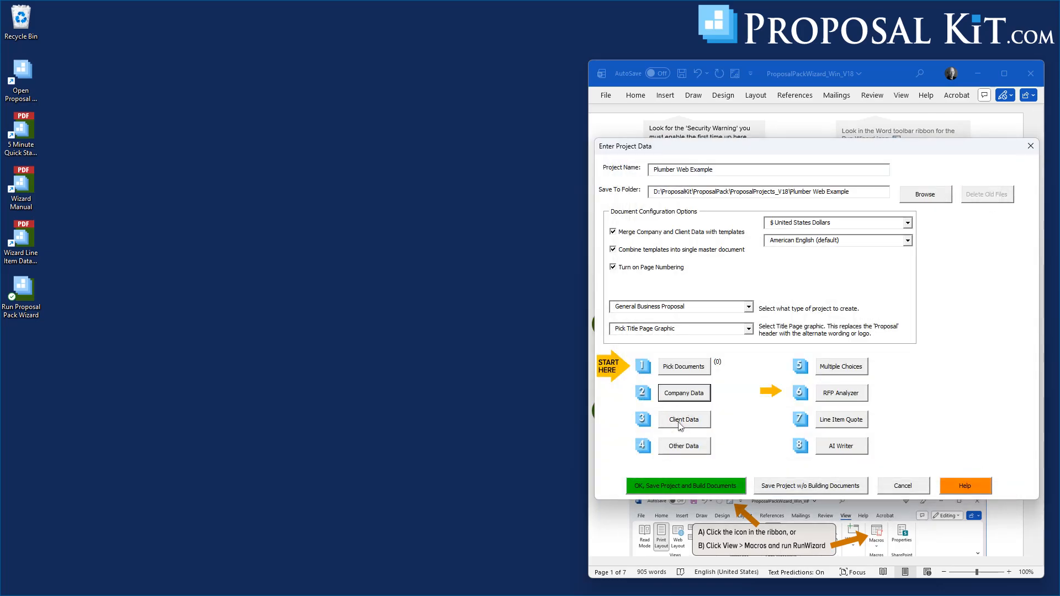
left_click(679, 425)
left_click(652, 539)
- Open the RFP Analyzer and look through its analysis operations, results and AI credits sections before returning to the RFP documents list
left_click(840, 394)
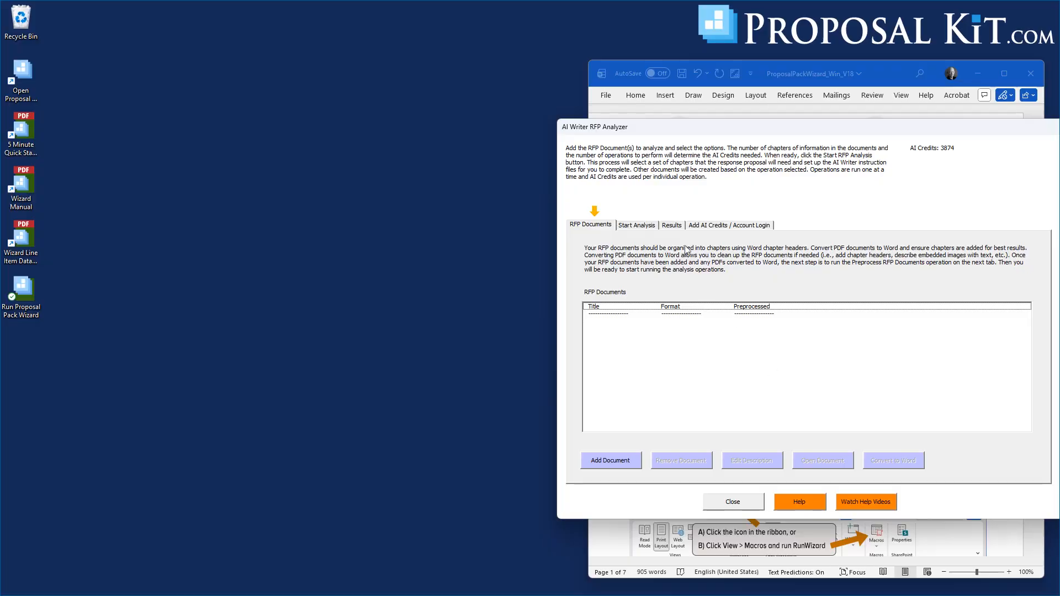
left_click_drag(771, 127, 745, 68)
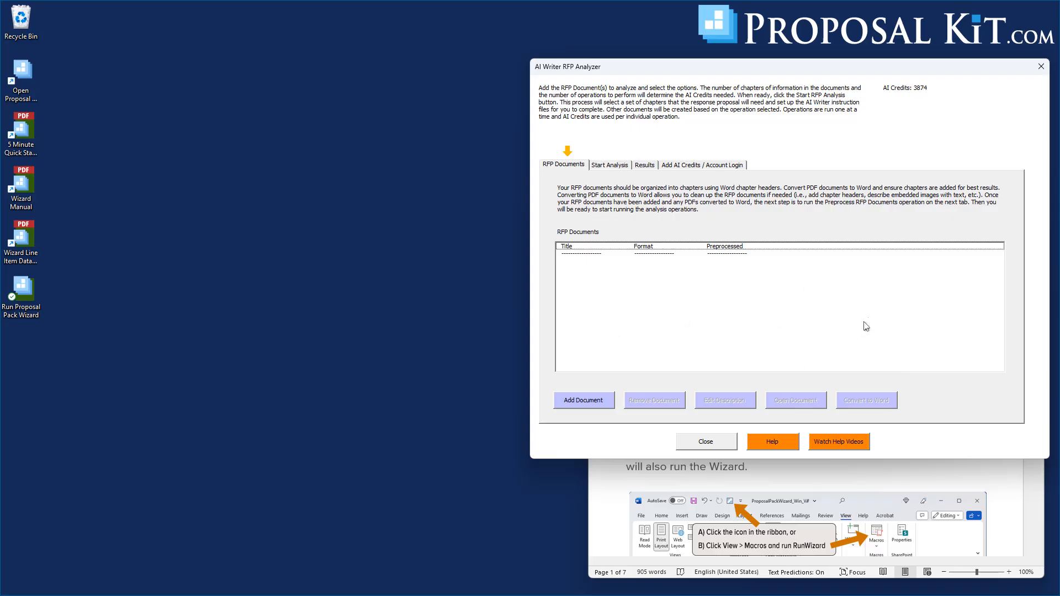
left_click(609, 166)
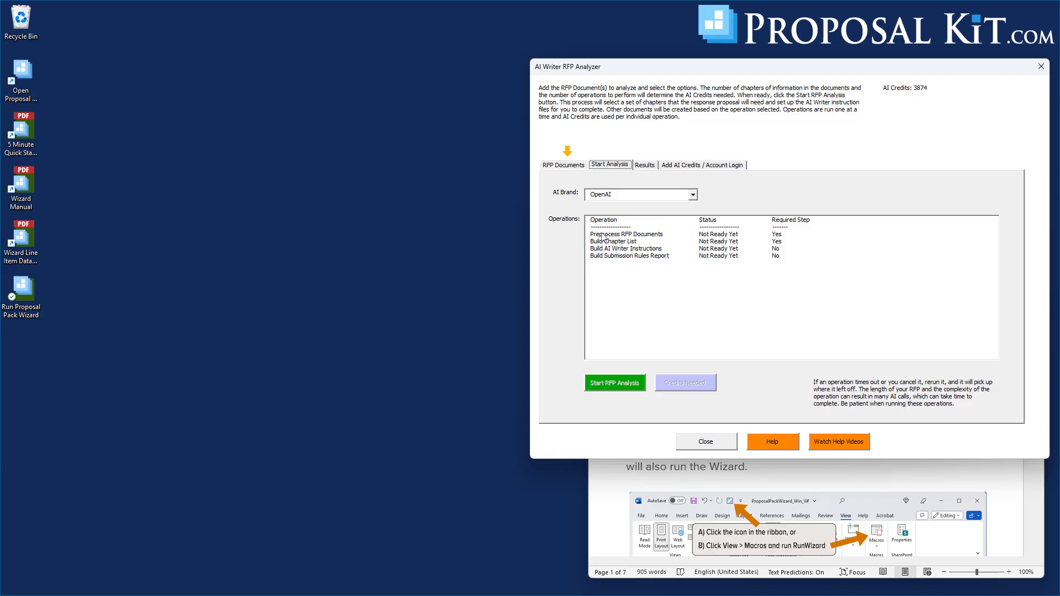
left_click(641, 166)
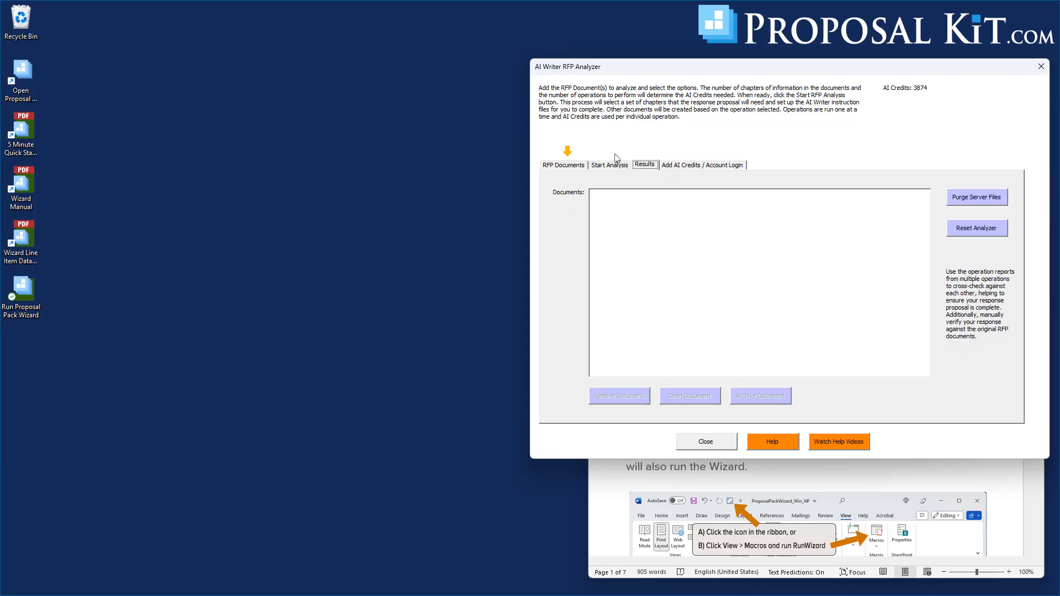
left_click(699, 166)
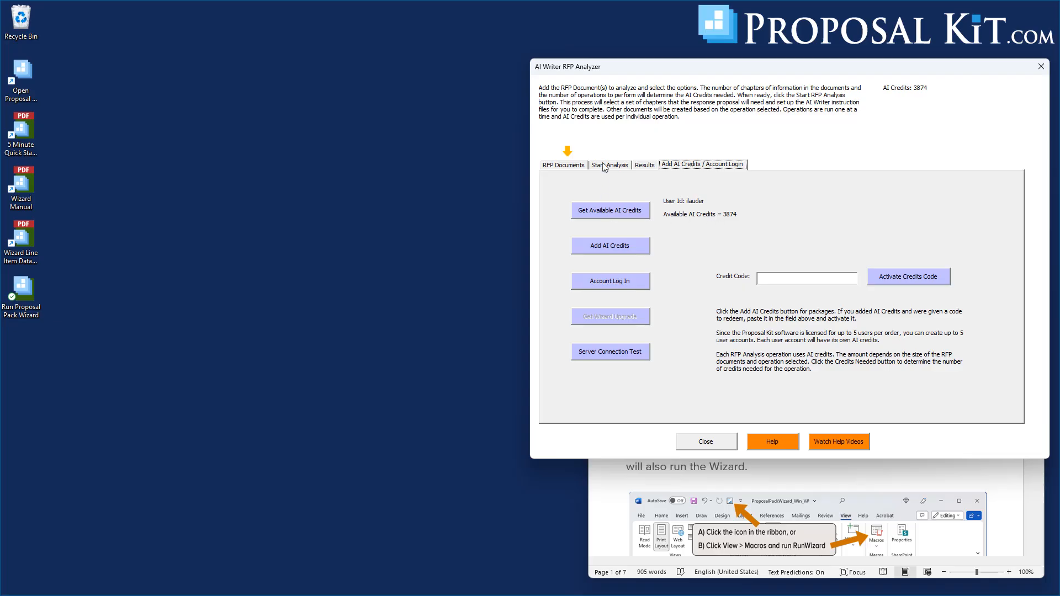
left_click(566, 162)
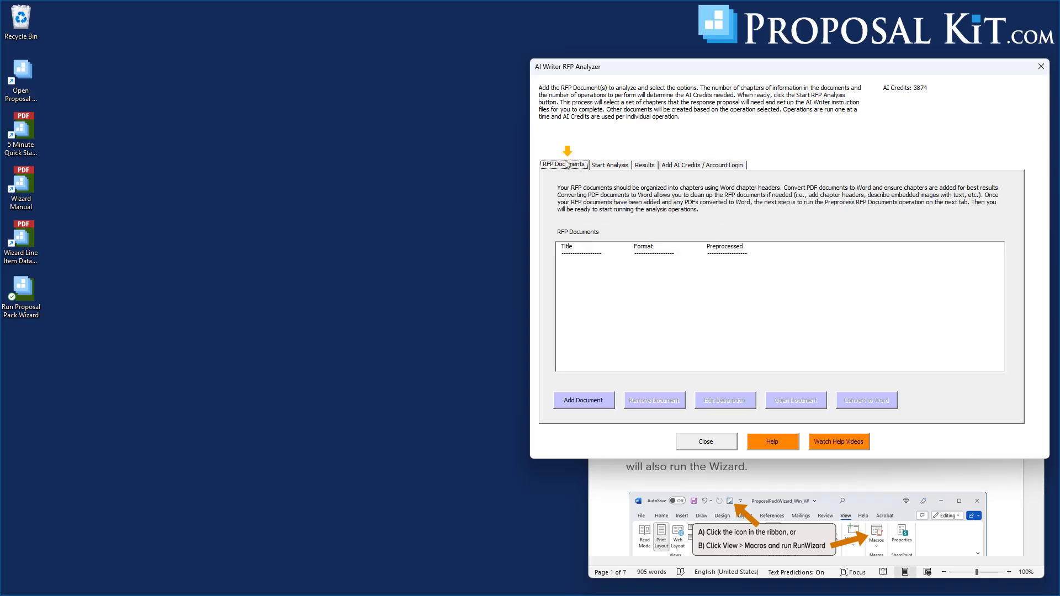
- Start adding an RFP document and choose the PDF file Web Dev Client Discovery Interview Notes from the AIWriterTestRFPs folder
left_click(582, 402)
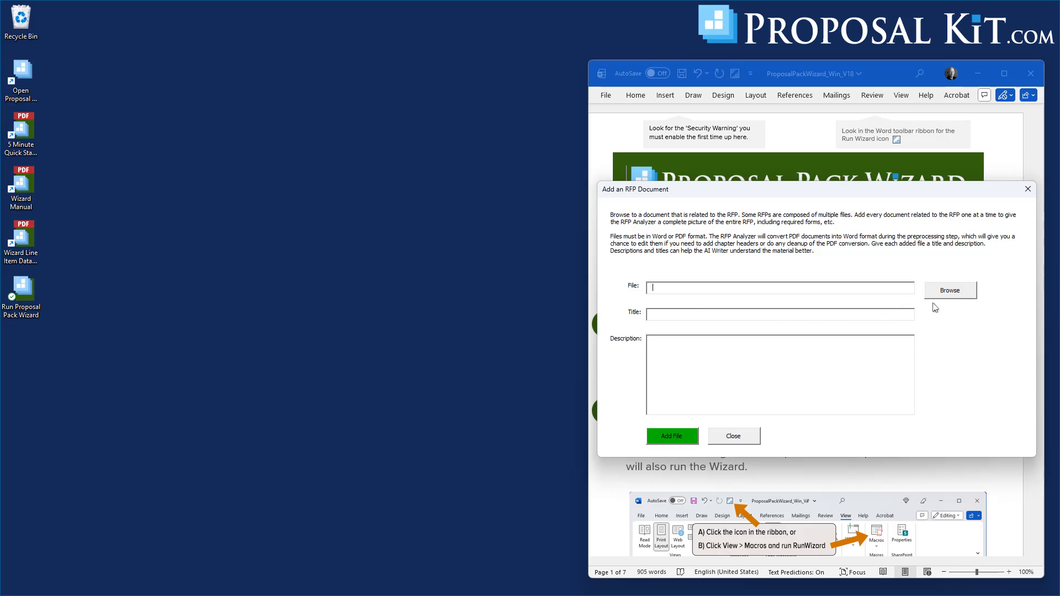
left_click(950, 291)
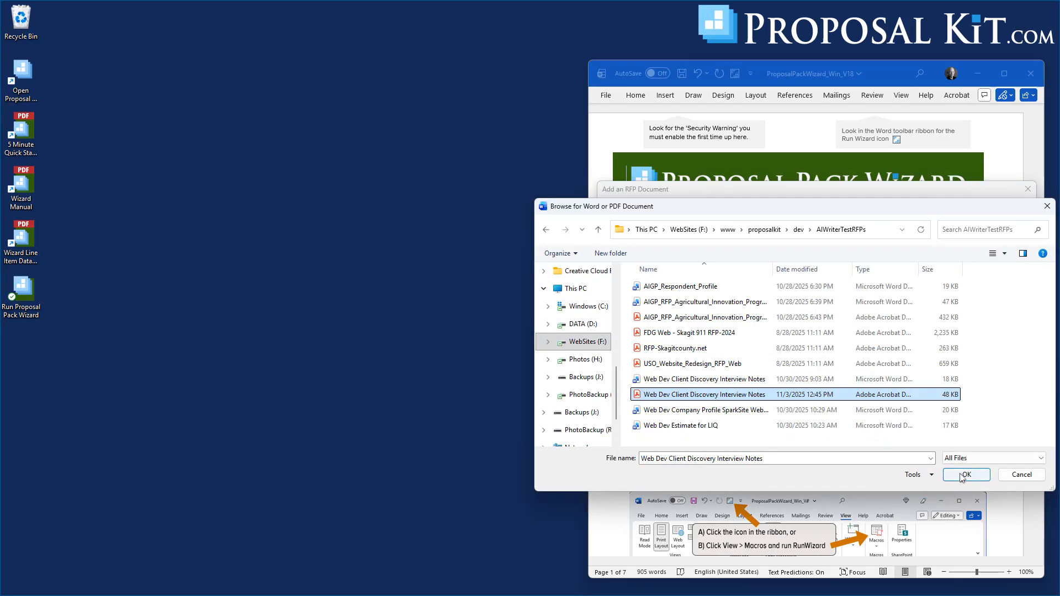
left_click(966, 475)
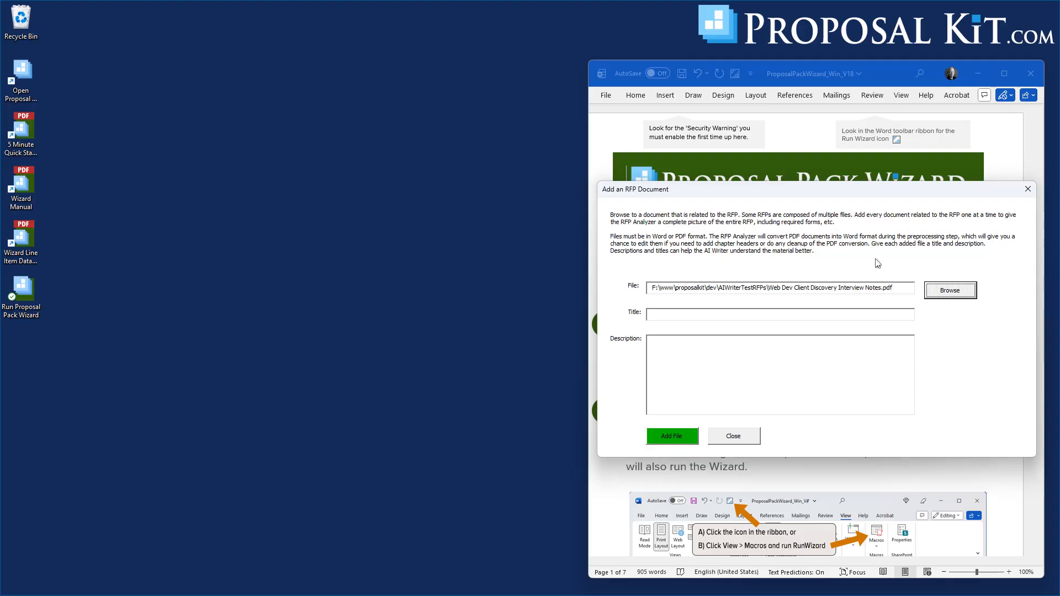
- Add the file titled "Plumbing client interview notes", described as "Plumbing client interview notes for a web site development, local SEO campaign and social media profile setup."
left_click(660, 311)
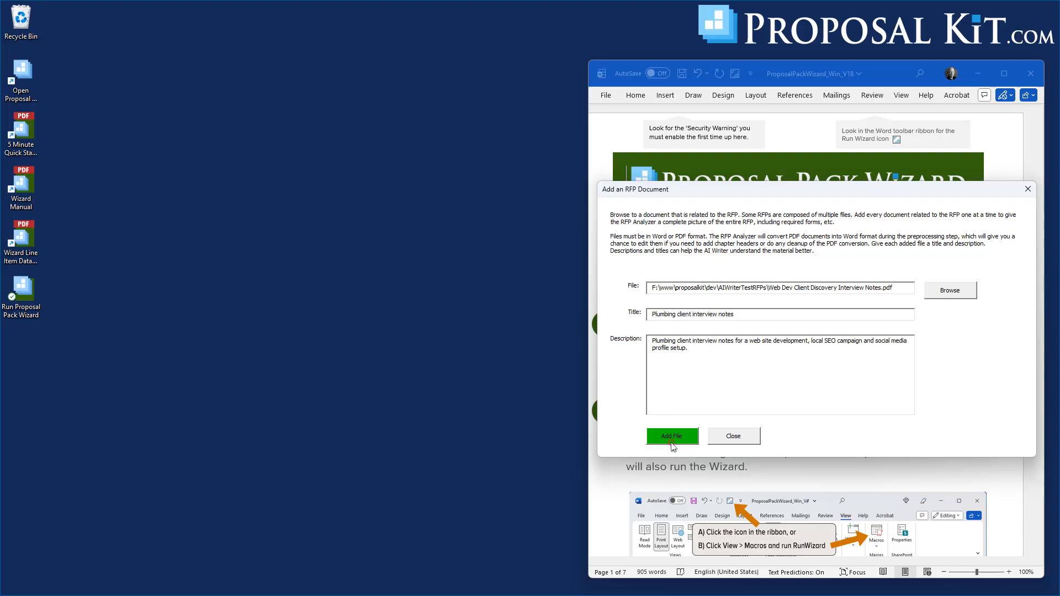
left_click(672, 436)
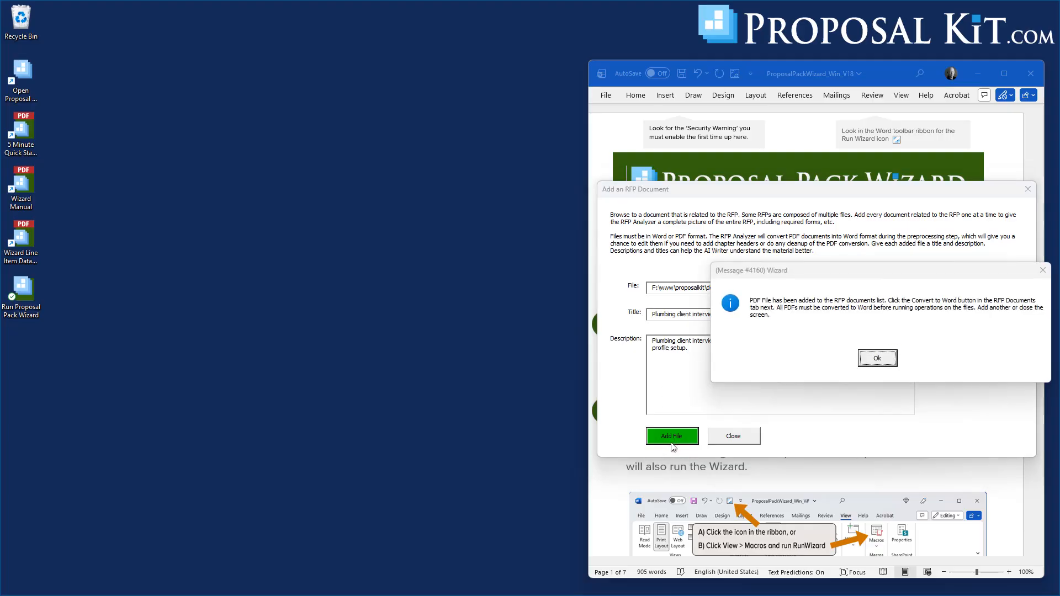
left_click(894, 360)
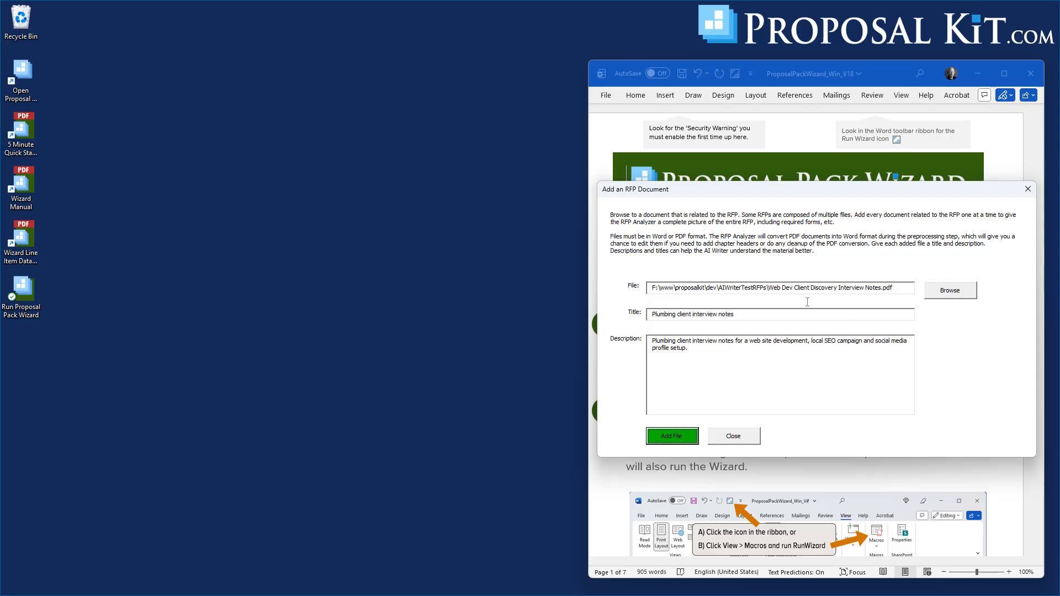
left_click(732, 437)
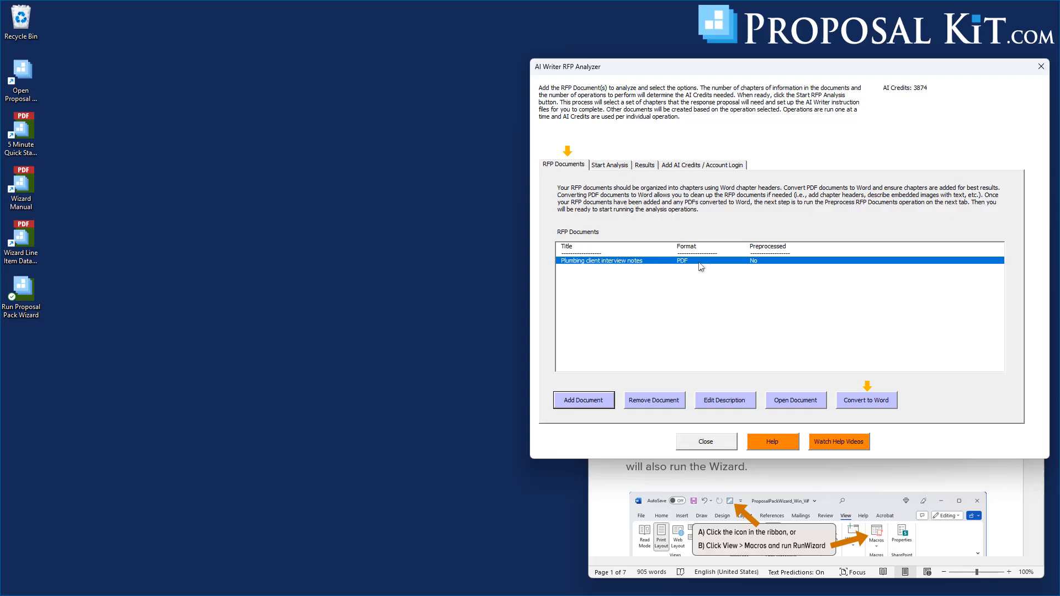
- Convert the plumbing client interview notes PDF to Word, turning off future display of the conversion notice
left_click(866, 403)
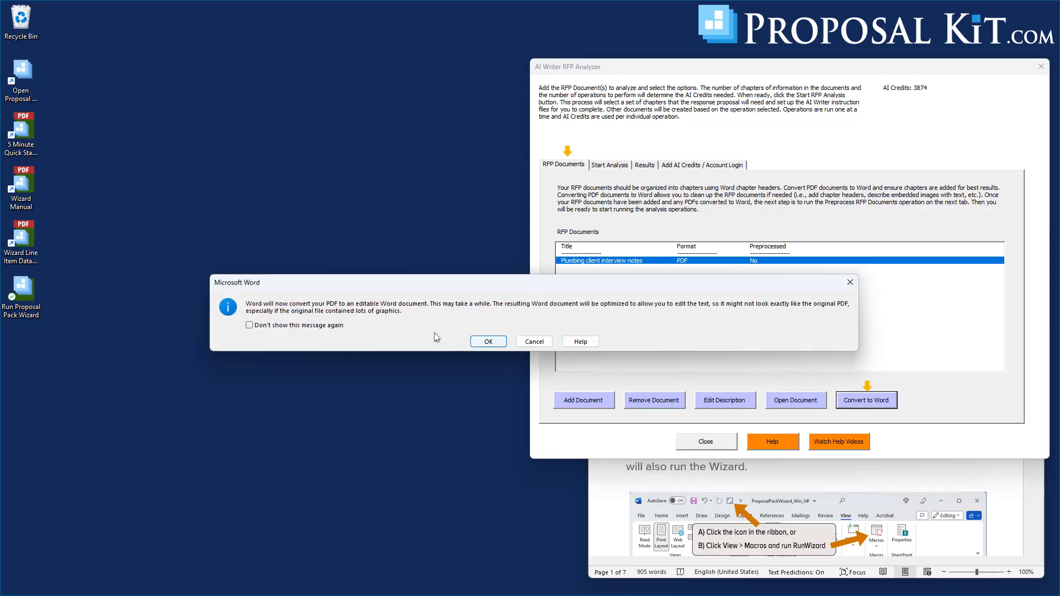
left_click(302, 326)
left_click(480, 343)
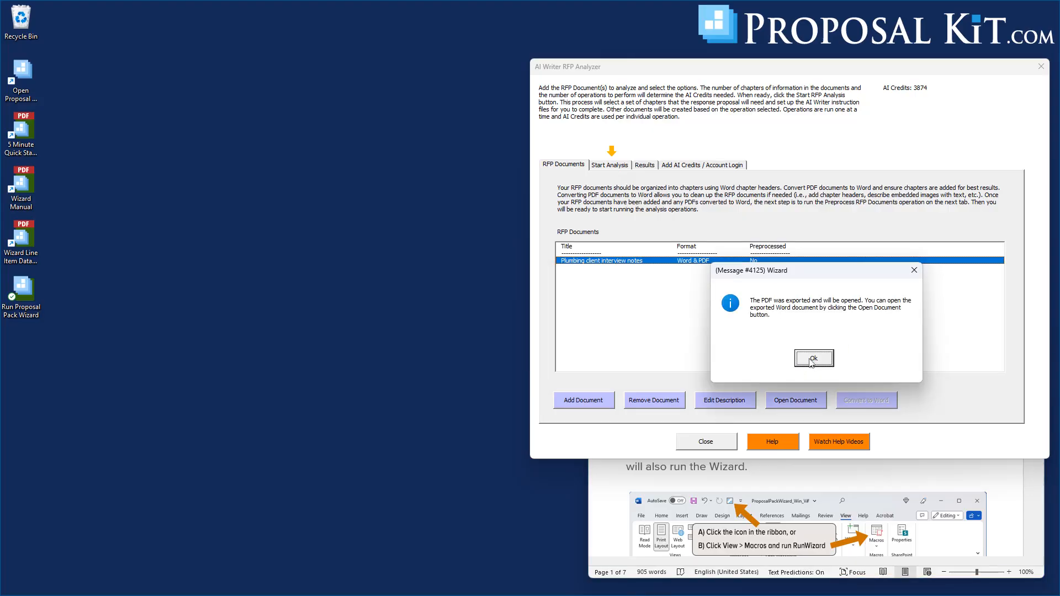
left_click(813, 360)
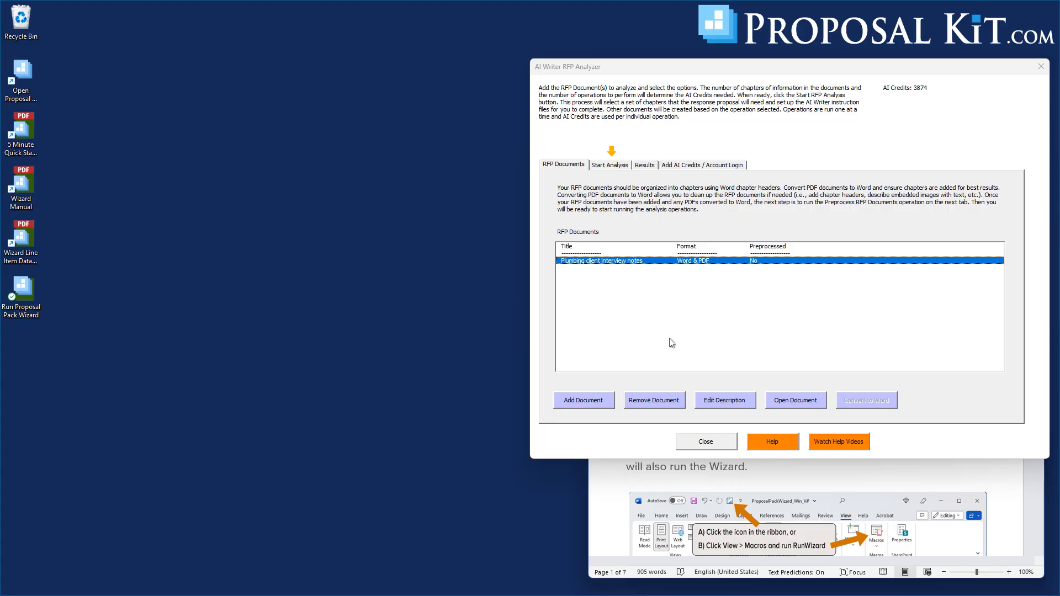
- Open the original PDF version of the plumbing client interview notes, skim its contents and close it
left_click(784, 403)
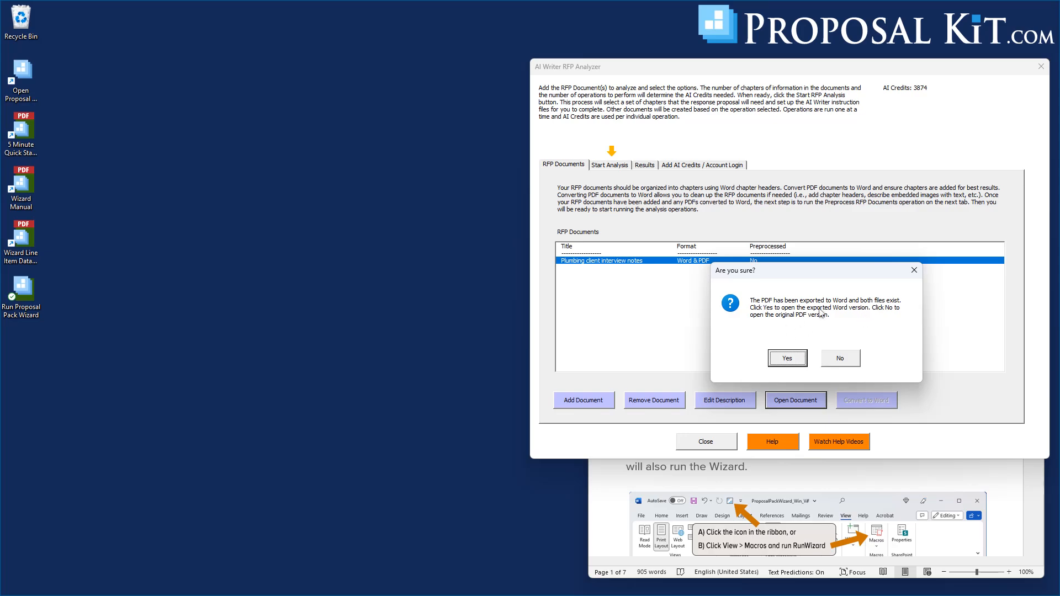
left_click(840, 360)
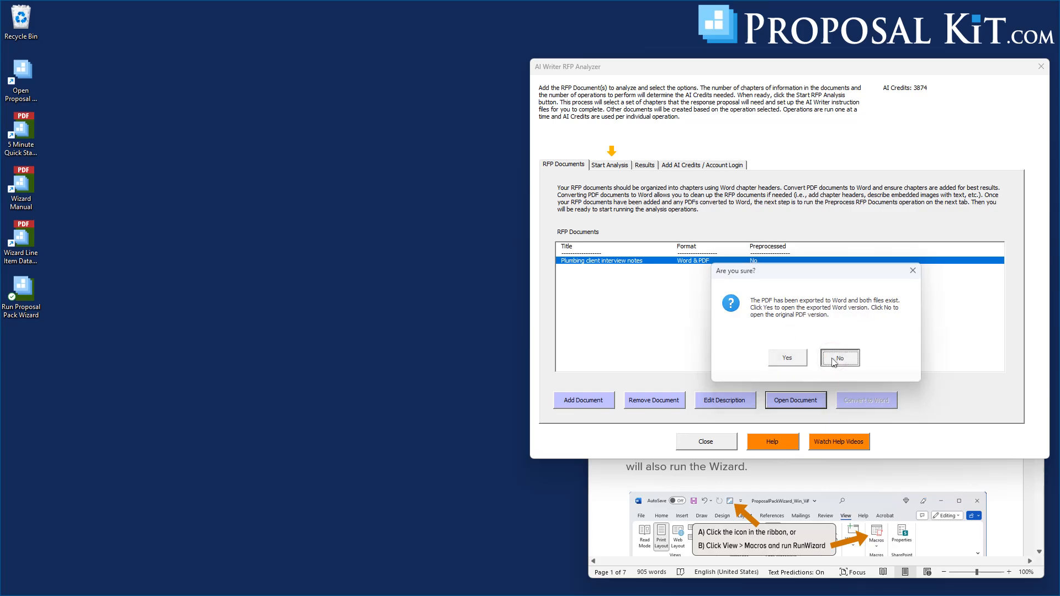
scroll(366, 248, "down", 8)
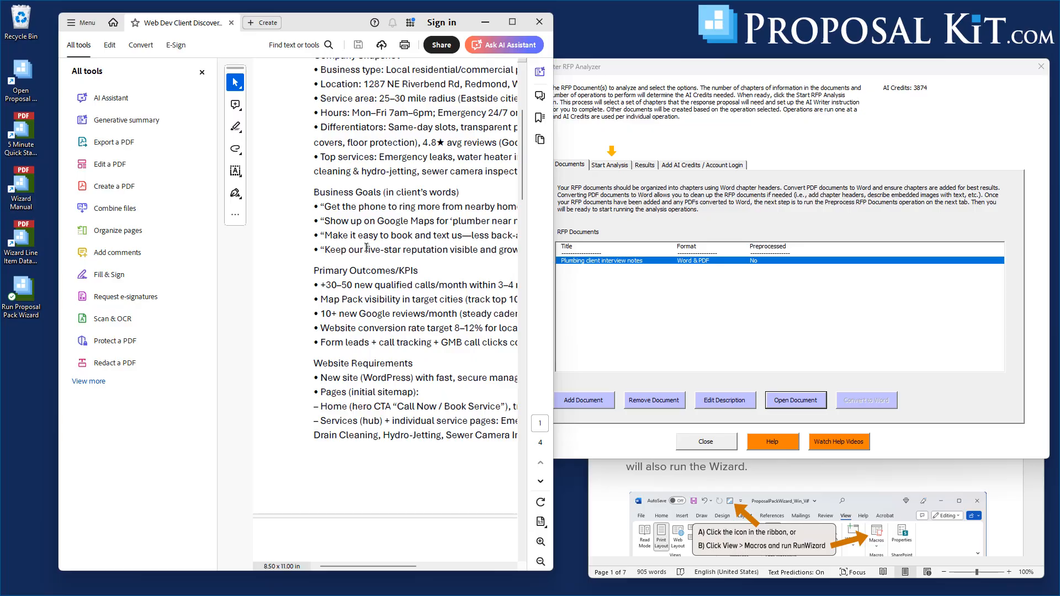
scroll(366, 248, "up", 7)
left_click(535, 31)
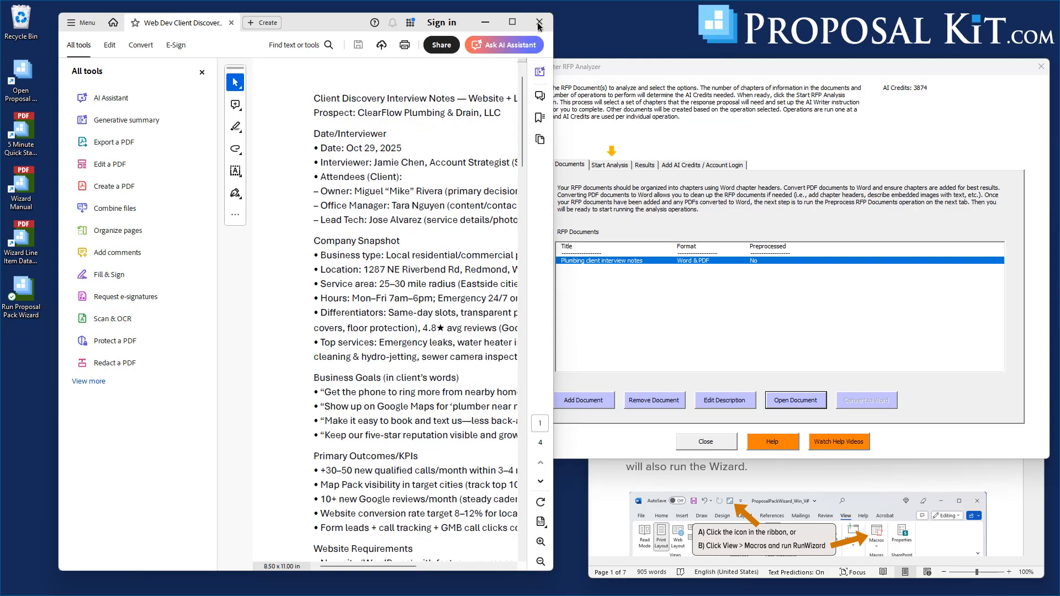
left_click(539, 24)
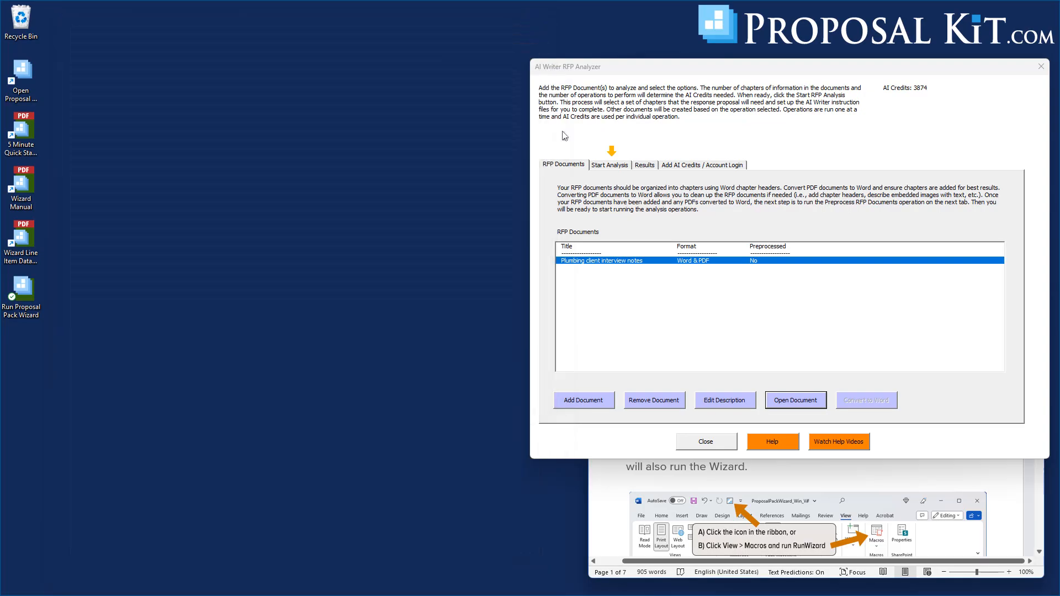
- Open the exported Word version of the interview notes, review how the text was converted and close it
left_click(797, 407)
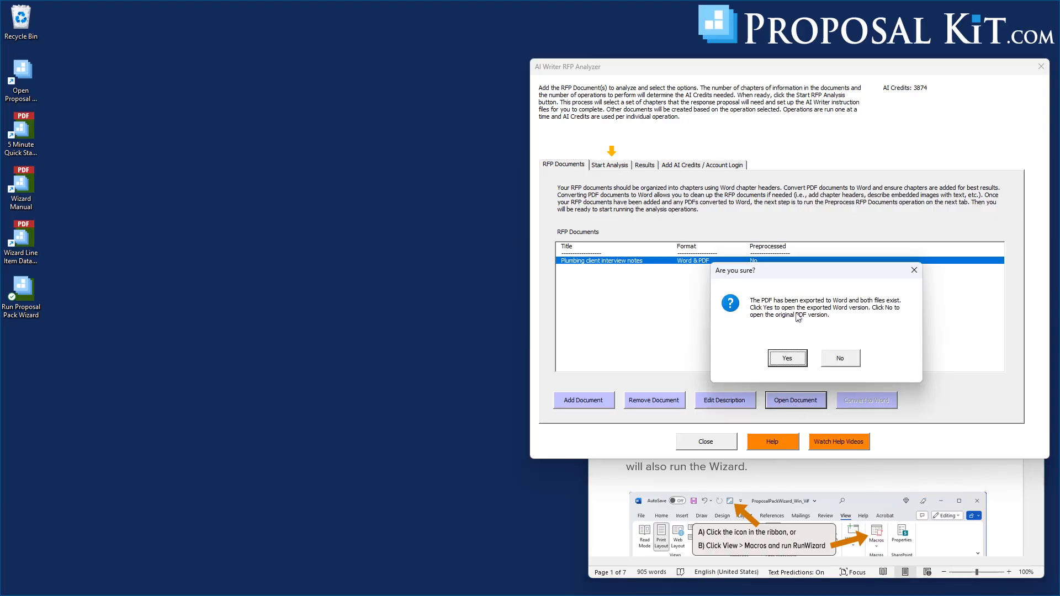
left_click(789, 358)
scroll(186, 172, "down", 20)
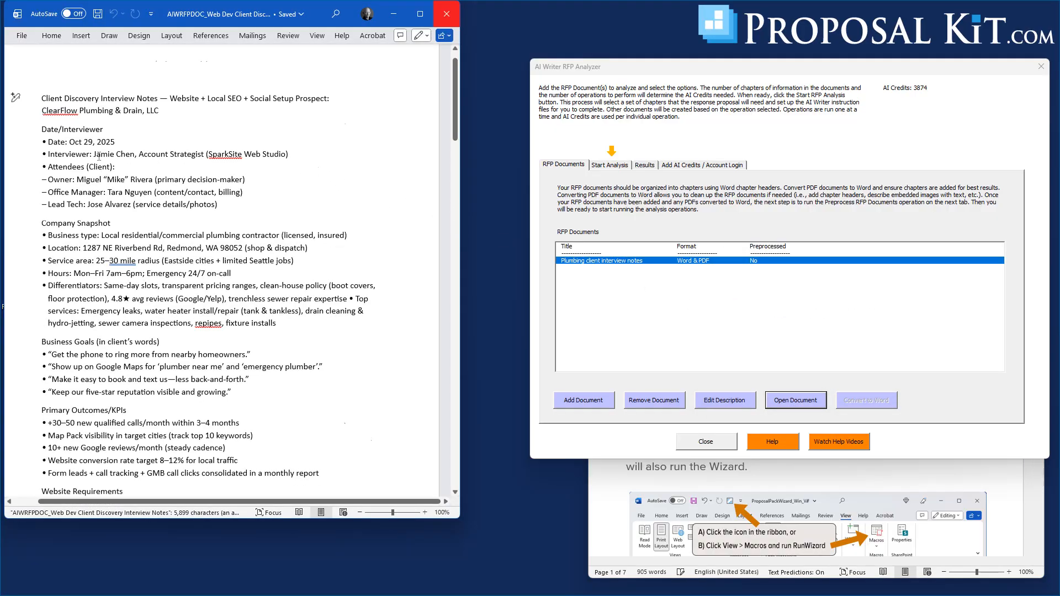
scroll(99, 156, "up", 5)
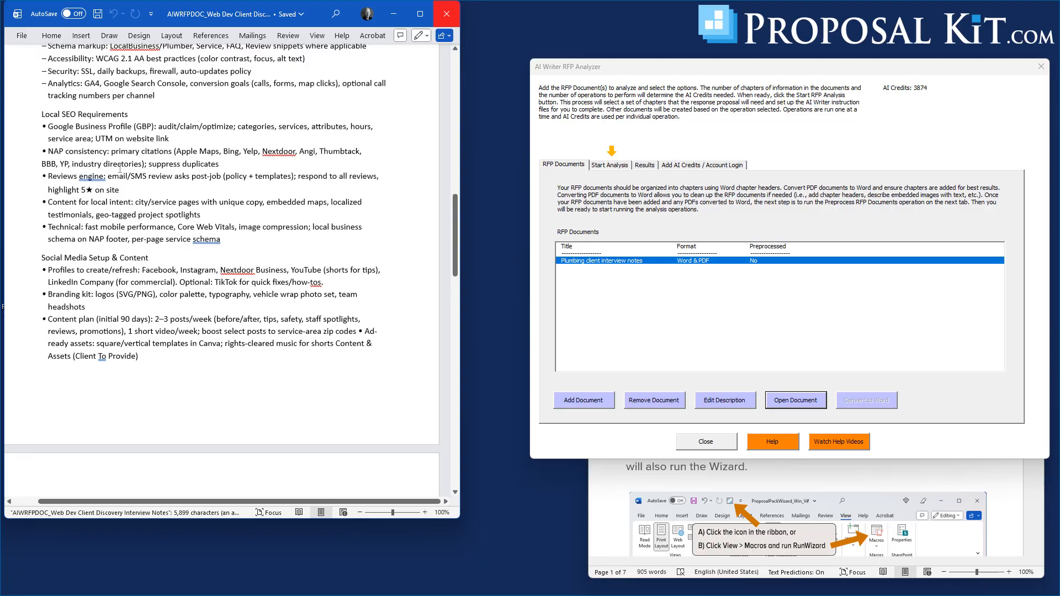
left_click(446, 15)
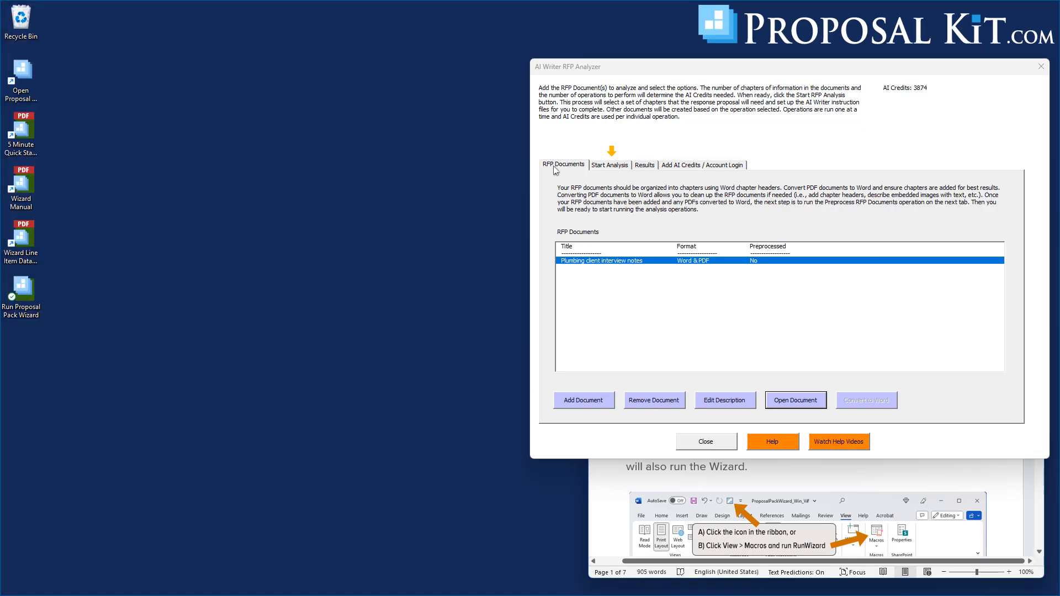
- Run the Preprocess RFP Documents operation using the OpenAI brand
left_click(611, 165)
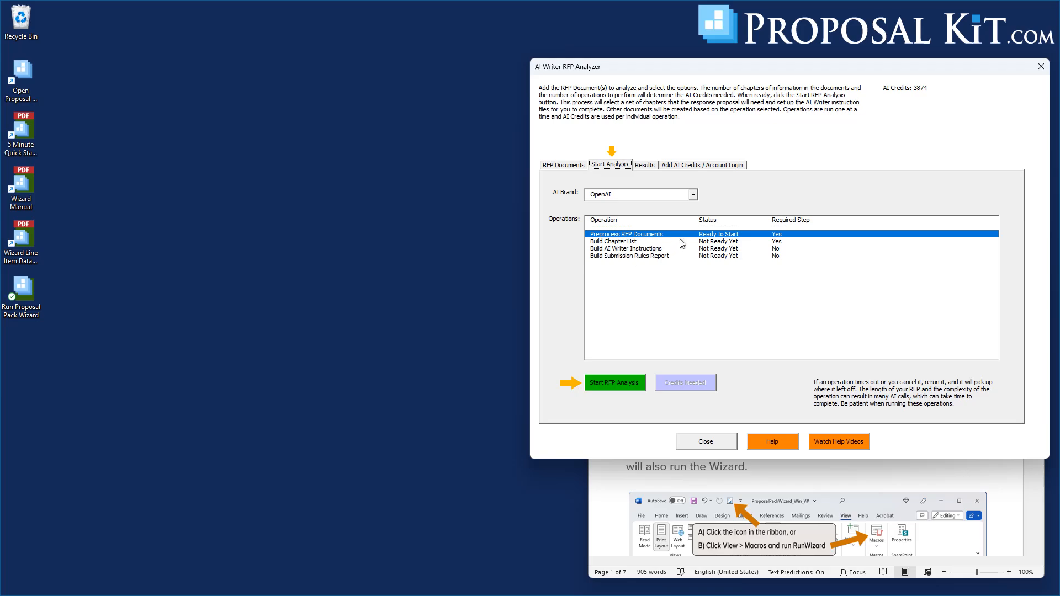
left_click(617, 385)
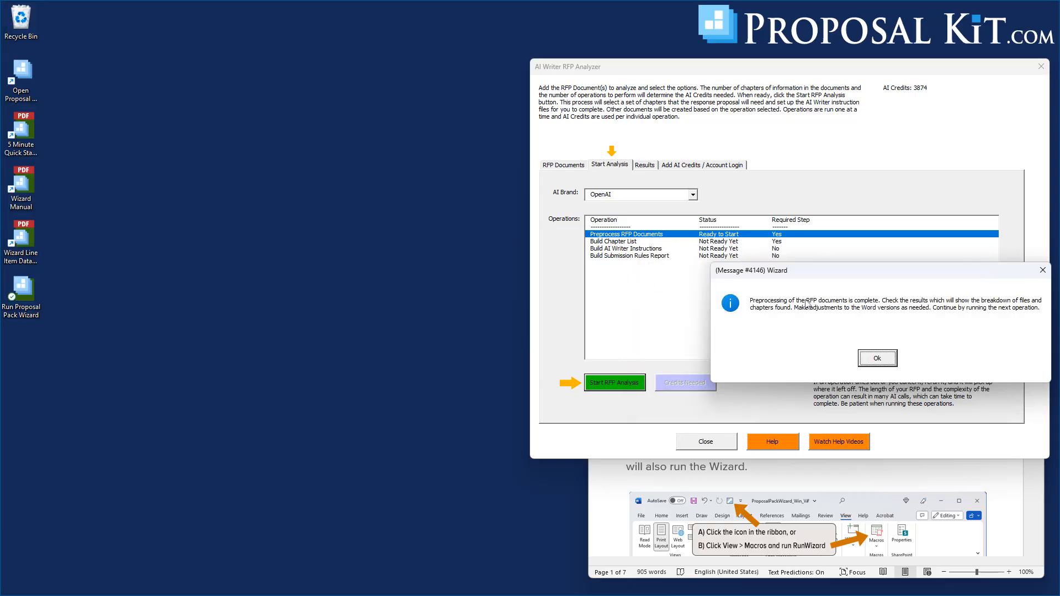
left_click(879, 364)
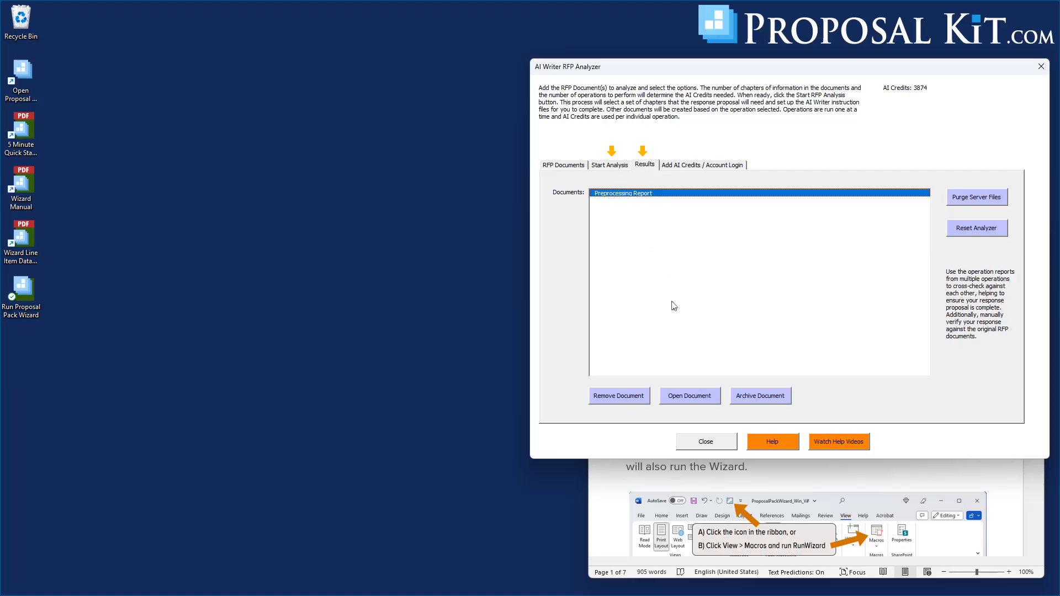
- Open the Preprocessing Report and review its chapter breakdown, estimated AI credits cost and summary
left_click(690, 396)
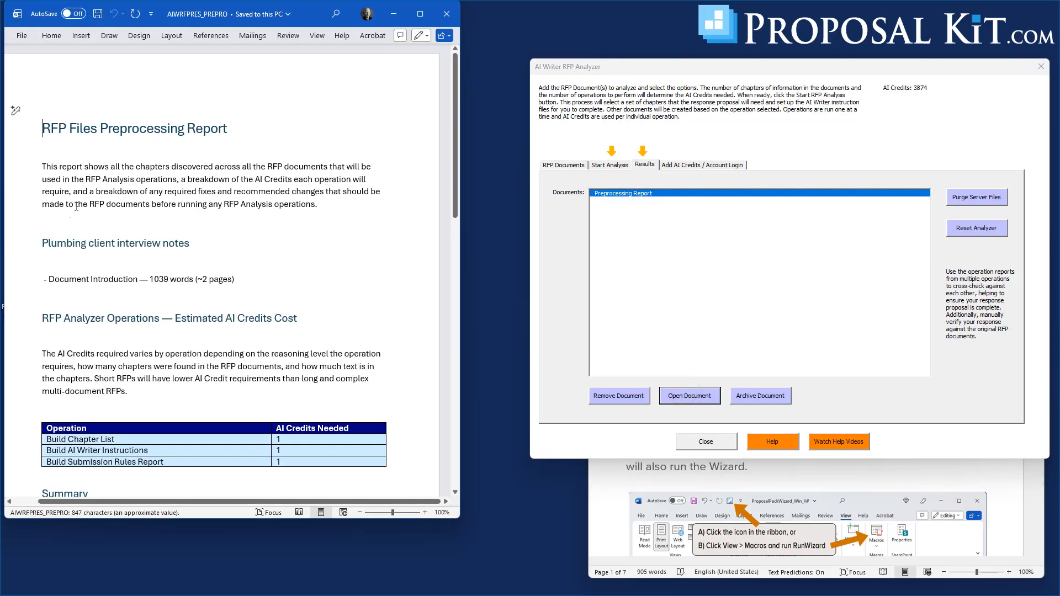
scroll(71, 213, "down", 3)
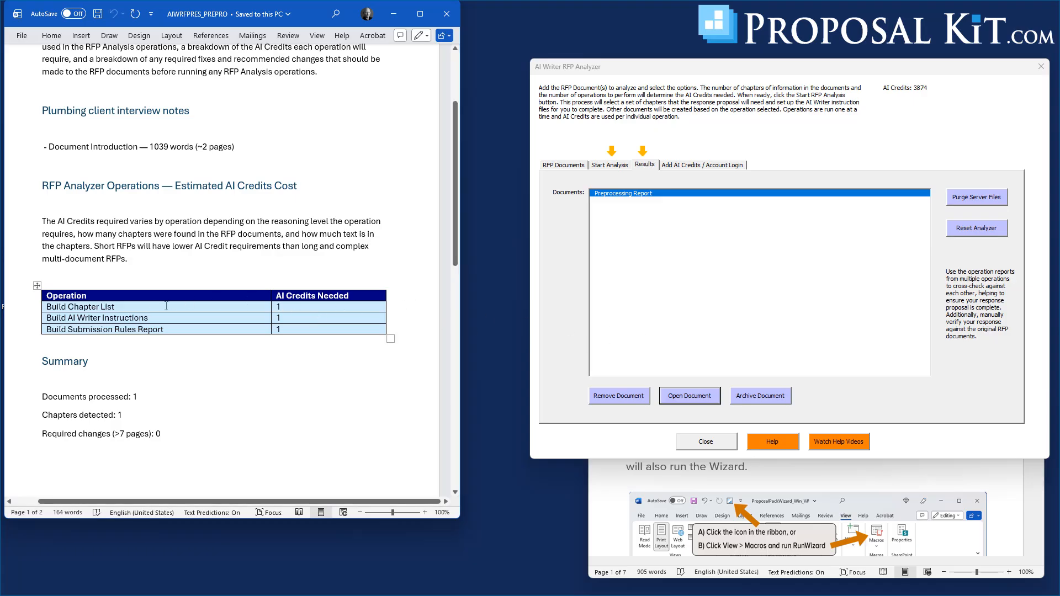
scroll(131, 357, "down", 12)
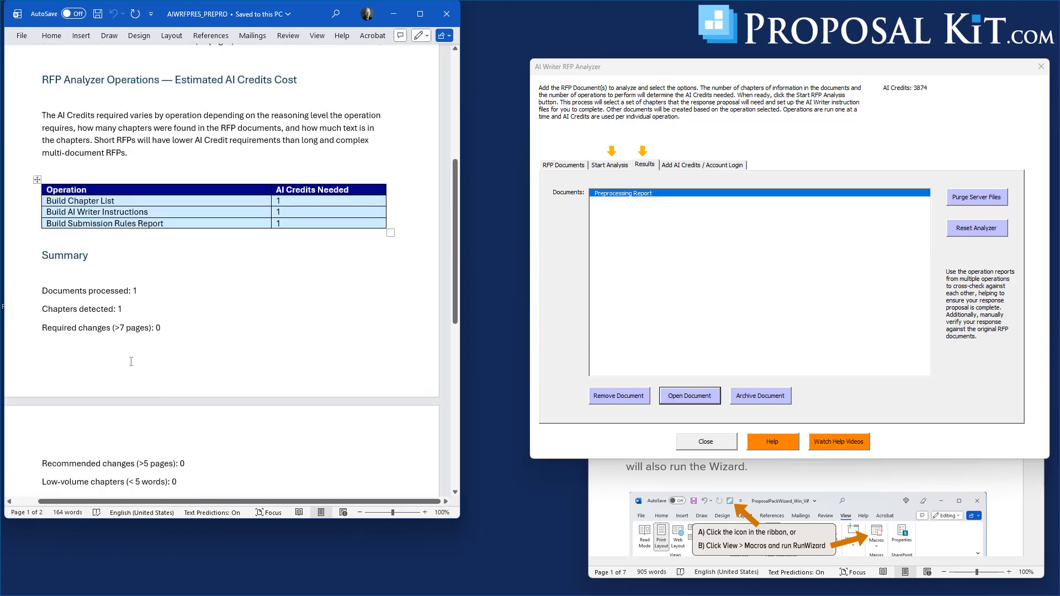
scroll(131, 362, "up", 9)
scroll(131, 362, "up", 6)
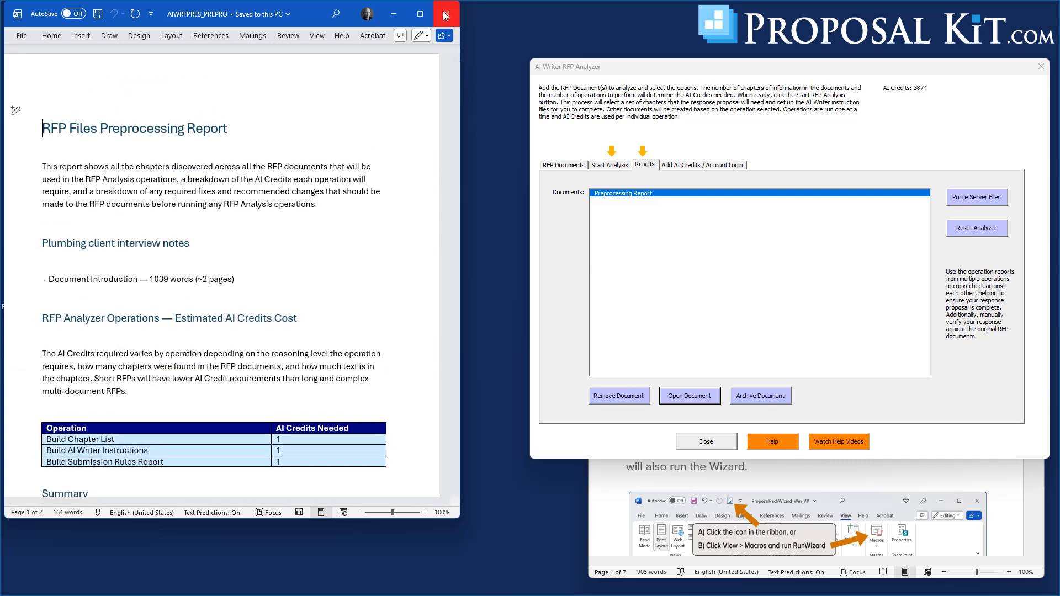
- Close the Preprocessing Report and check the AI credits needed for the Build Chapter List operation
left_click(446, 17)
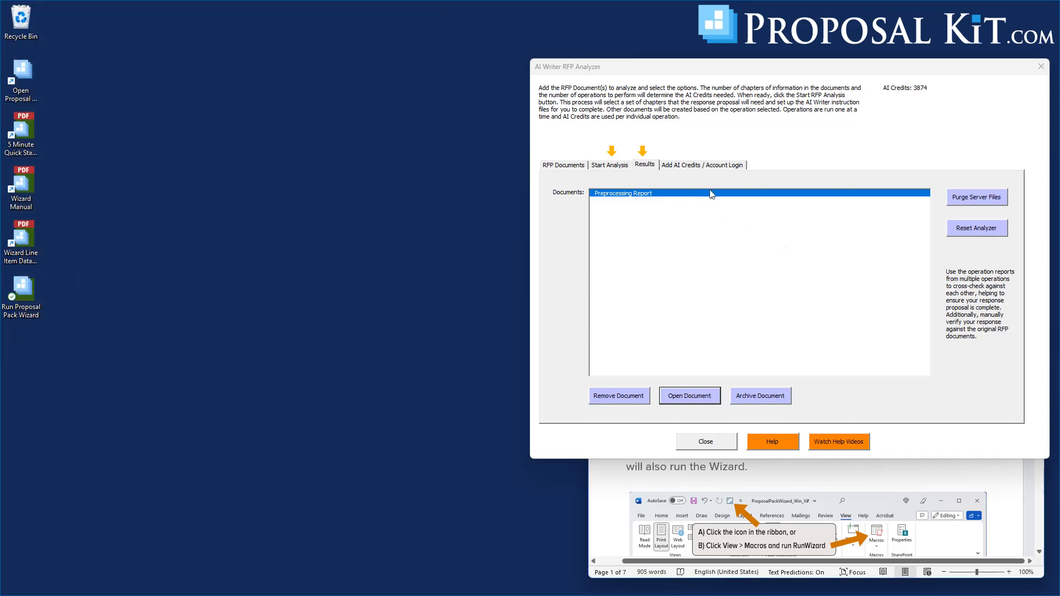
left_click(610, 165)
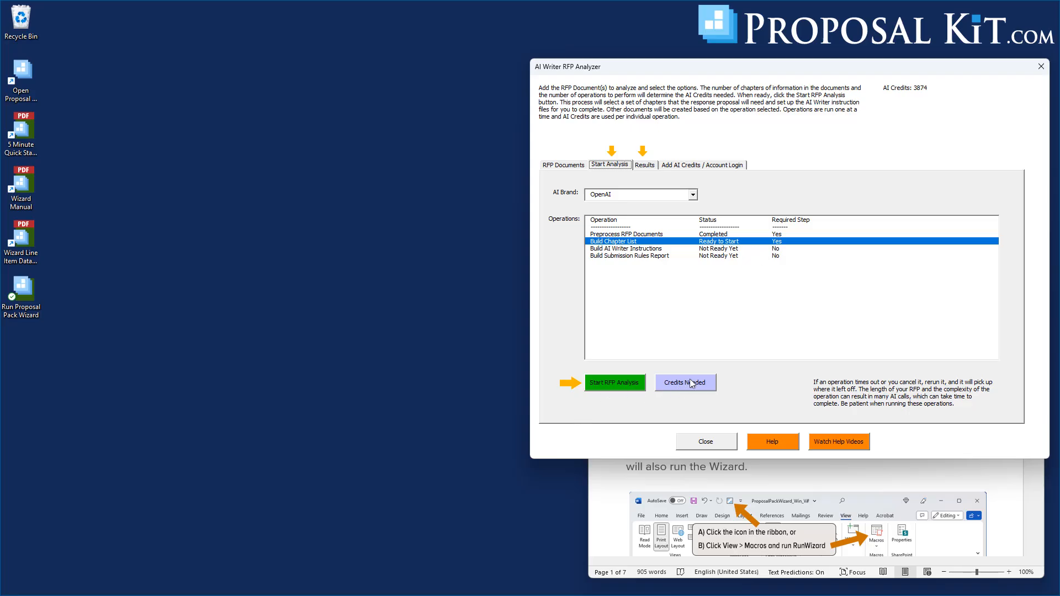
left_click(674, 385)
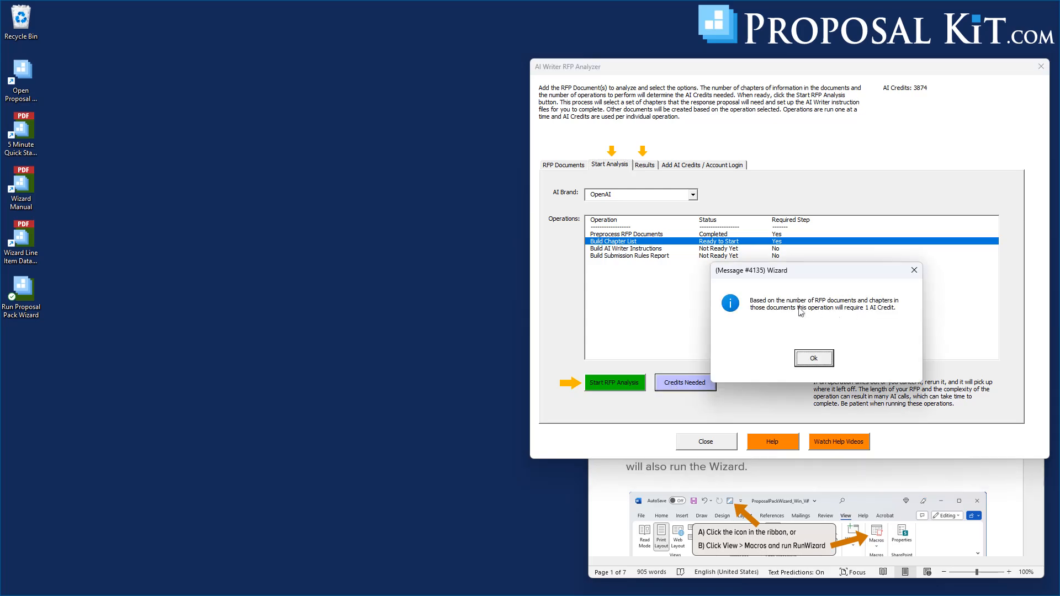
left_click(812, 359)
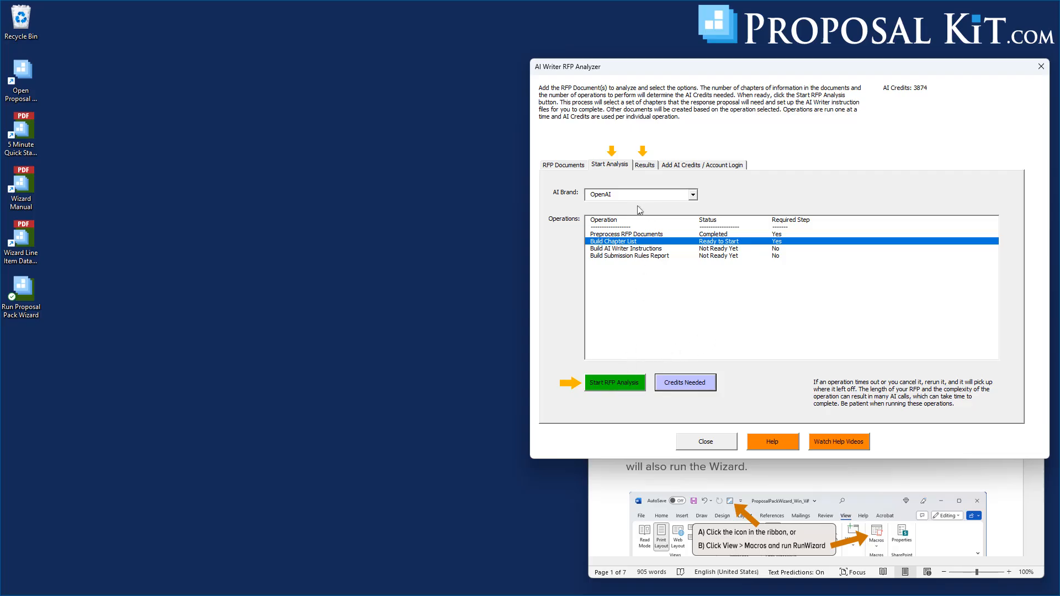
- Run the Build Chapter List operation using the OpenAI brand
left_click(627, 383)
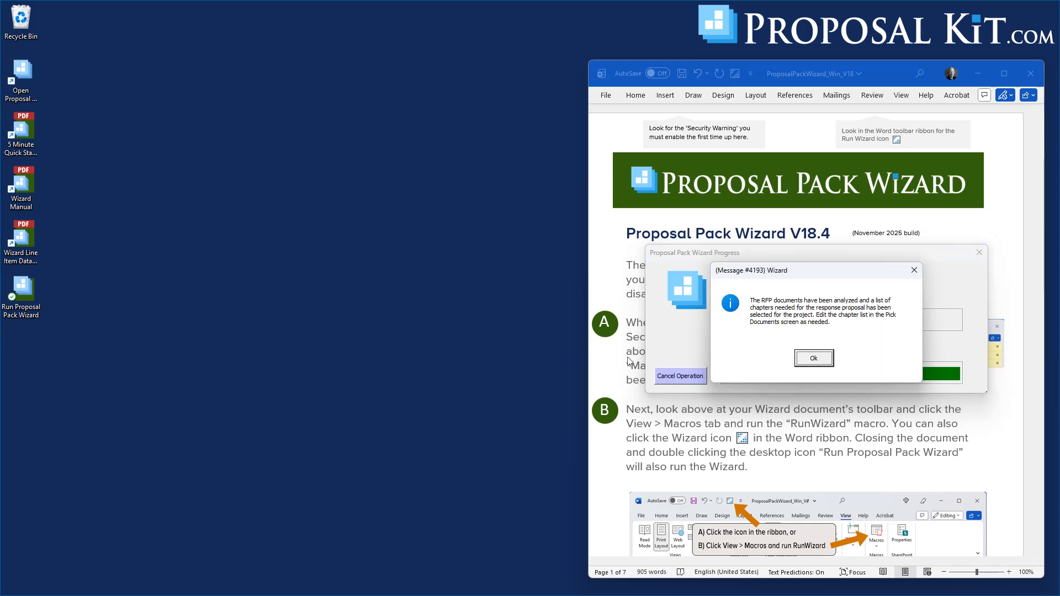
left_click(814, 358)
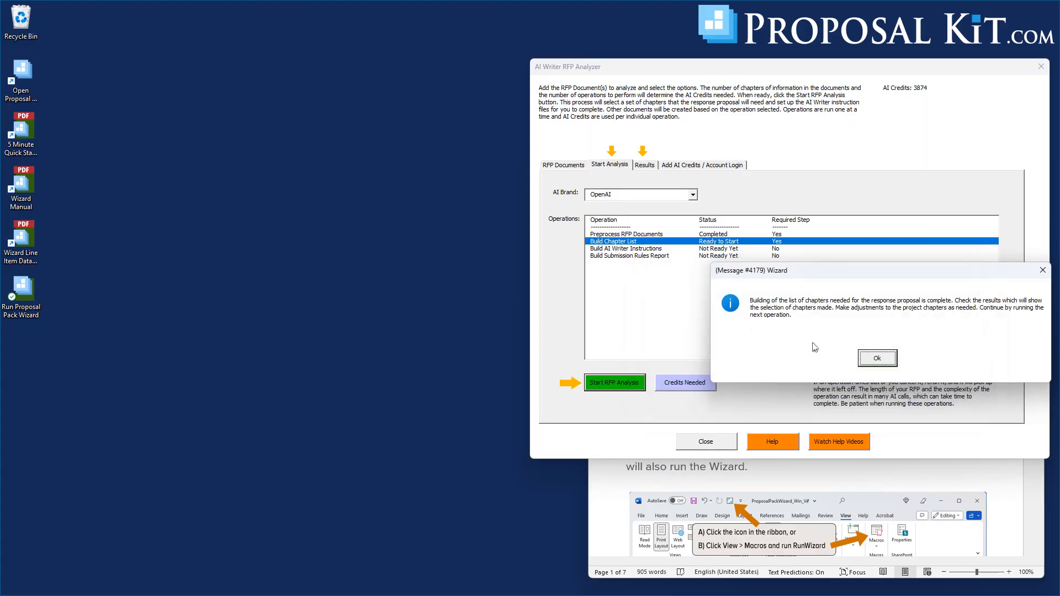
left_click(877, 362)
- Open the Chapter List Report, review the selected chapters, auto-added chapters and chapter title mappings, and close it without saving
left_click(644, 165)
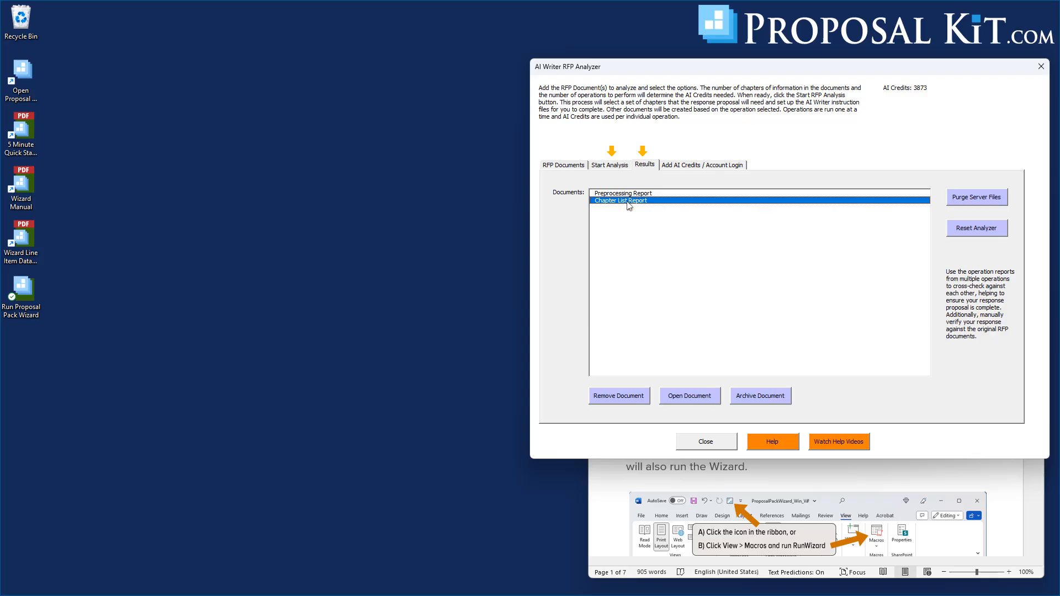
left_click(684, 397)
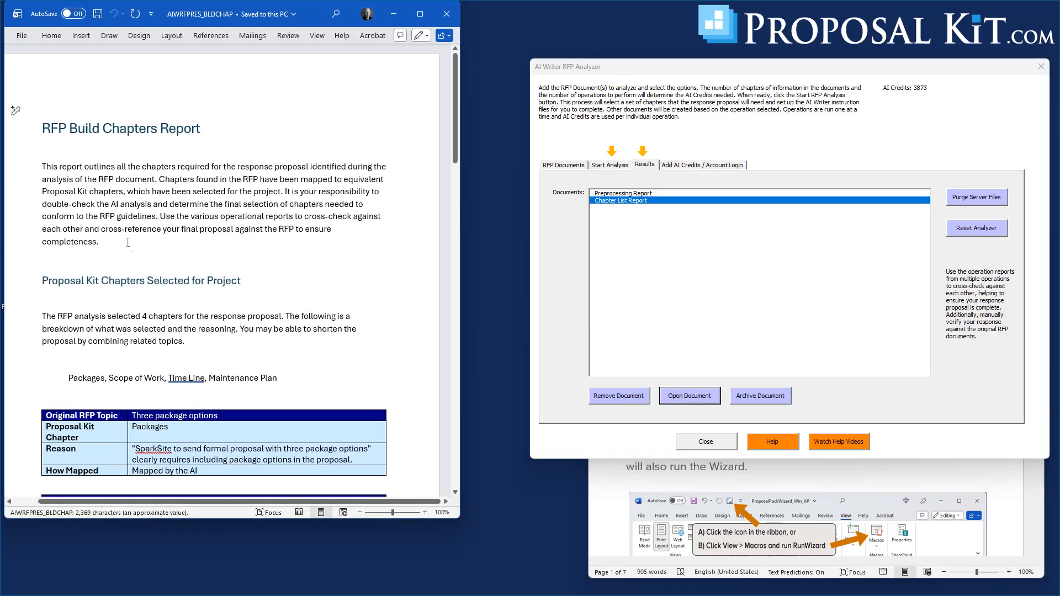
scroll(123, 238, "down", 2)
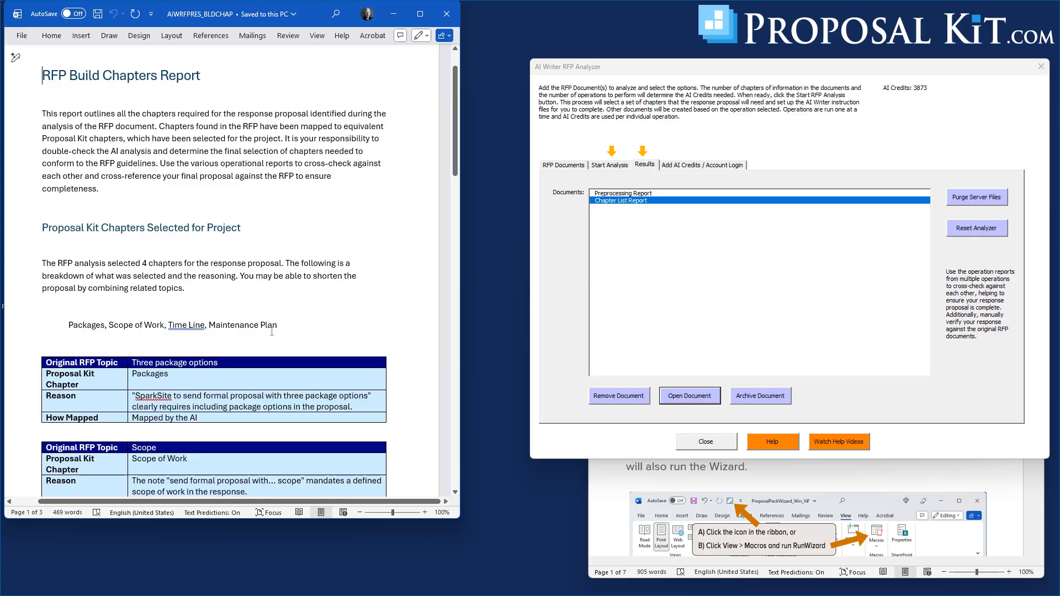
scroll(282, 324, "down", 4)
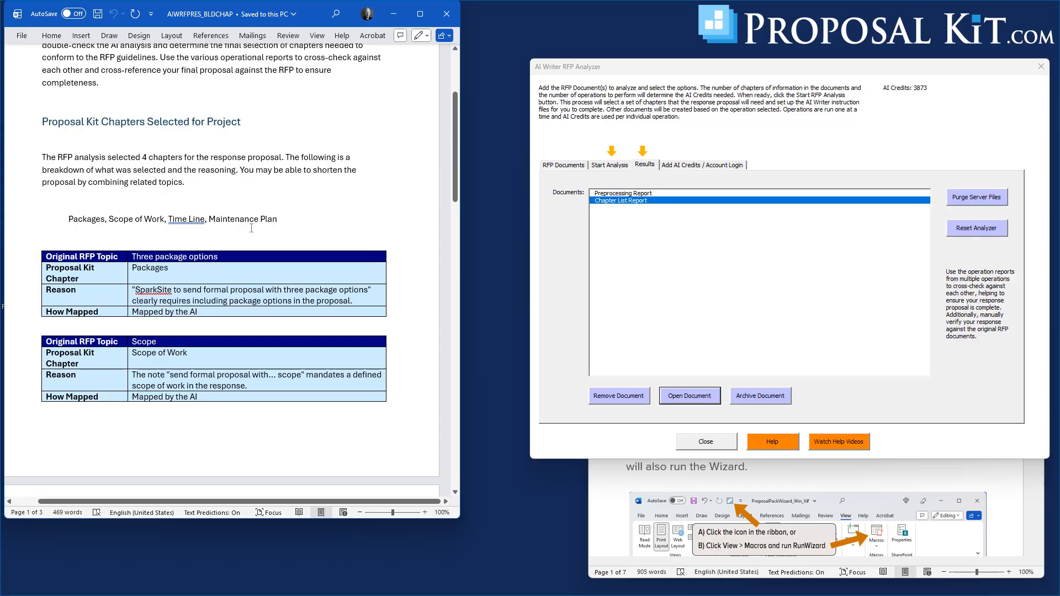
left_click_drag(315, 17, 364, 38)
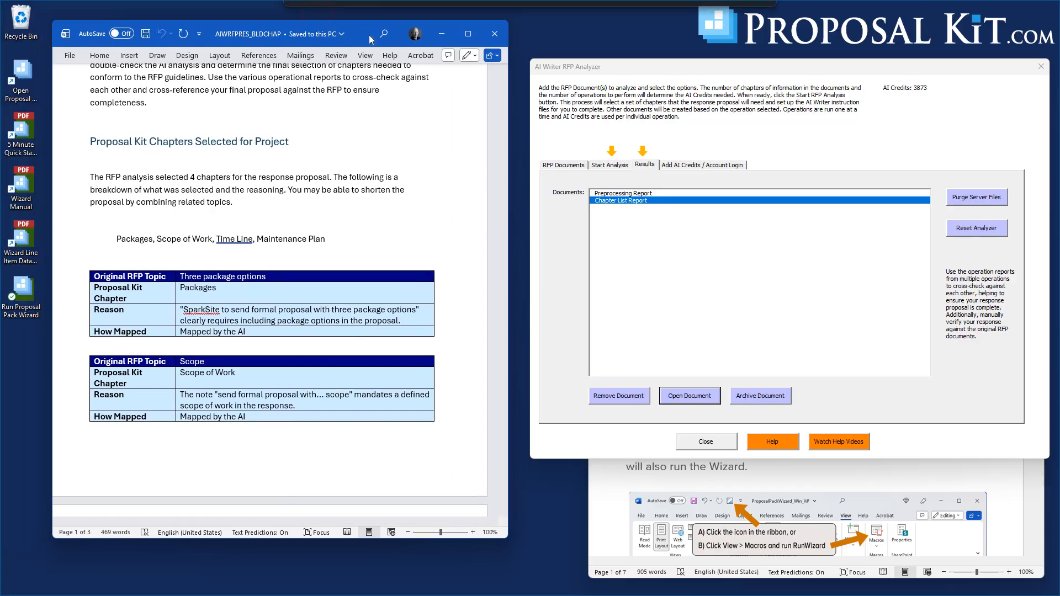
scroll(193, 298, "down", 10)
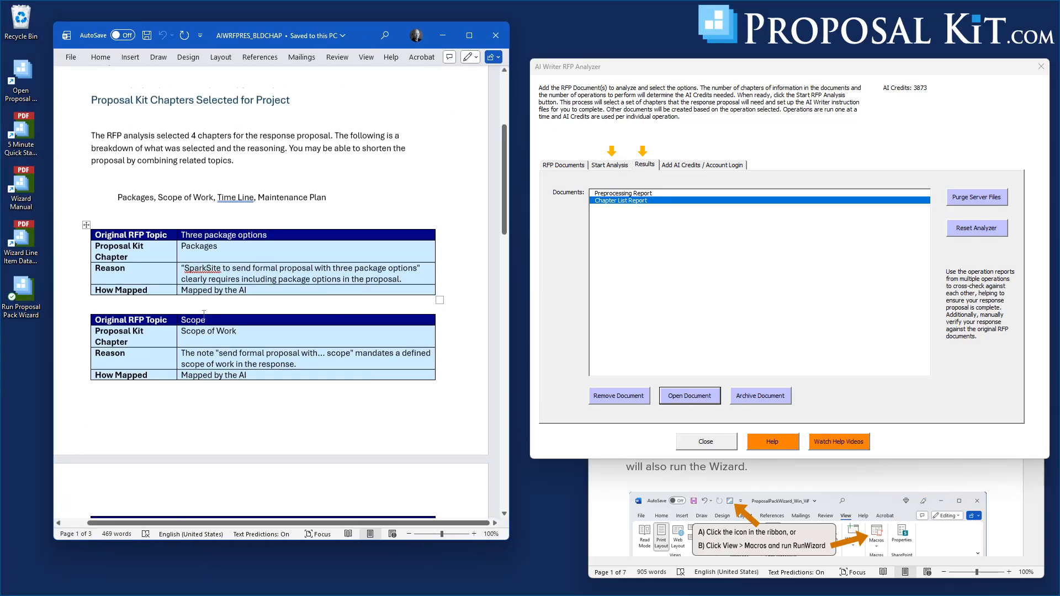
scroll(204, 315, "down", 13)
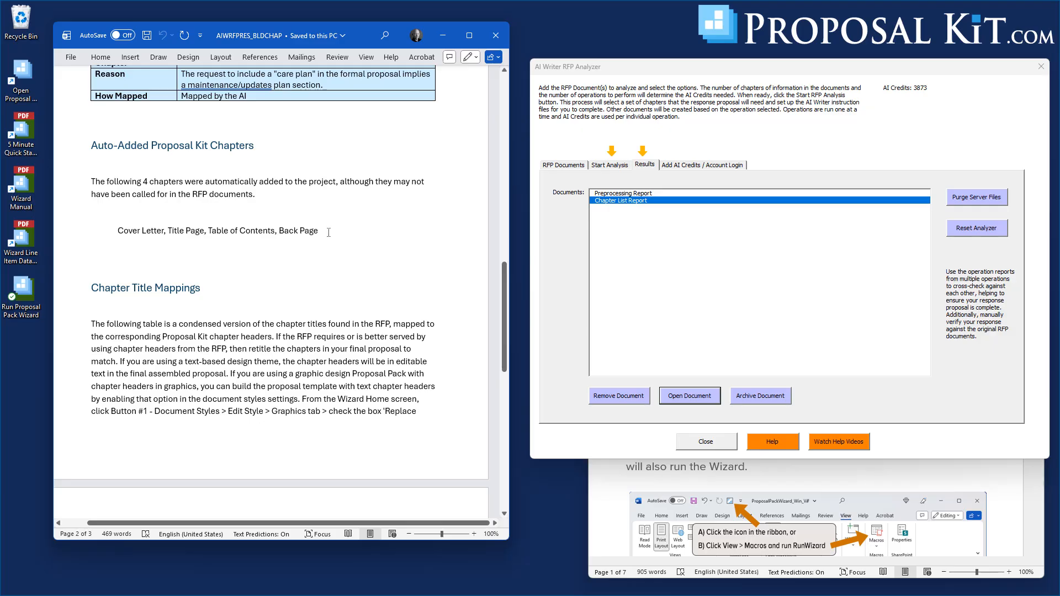
scroll(286, 264, "down", 4)
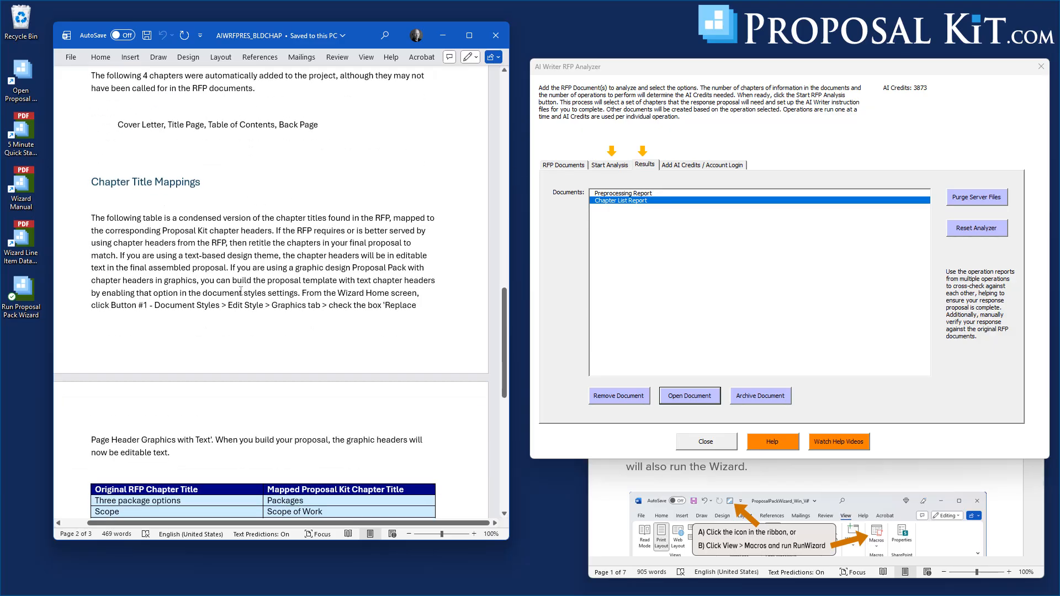
scroll(255, 201, "down", 10)
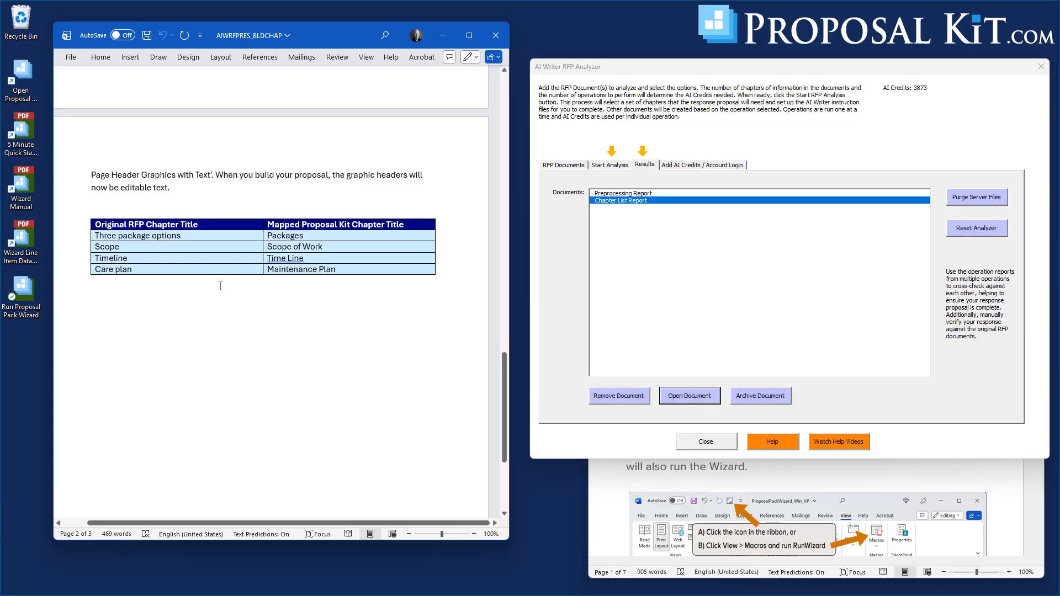
left_click_drag(504, 367, 540, 79)
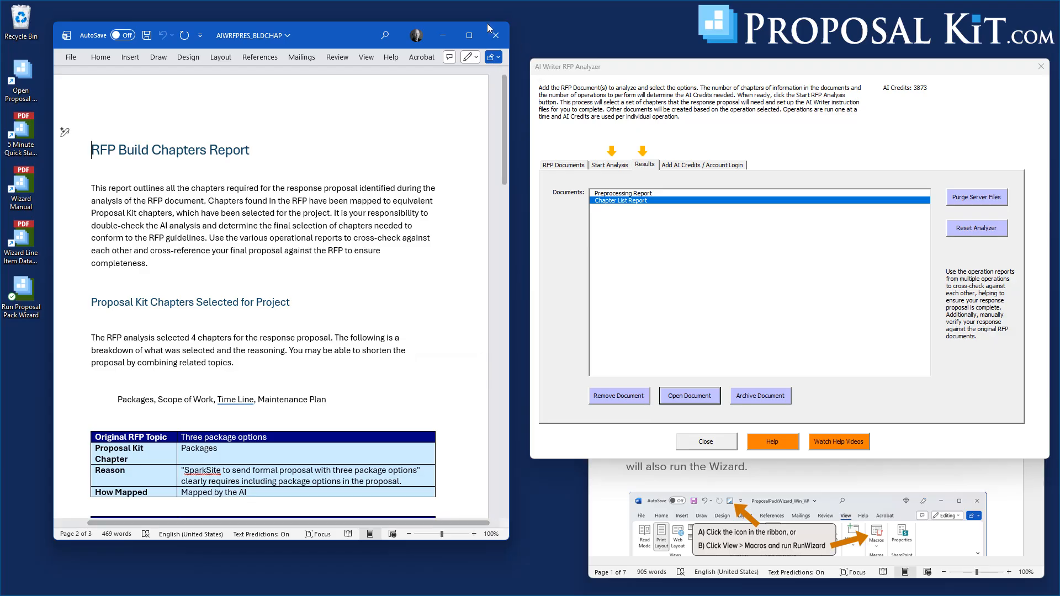
left_click(495, 37)
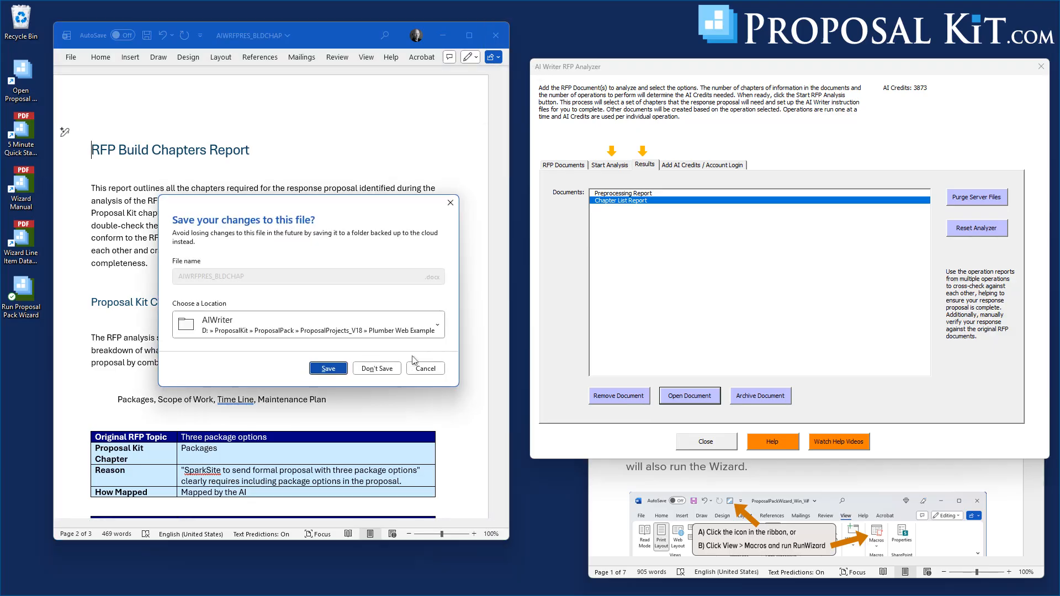
left_click(377, 369)
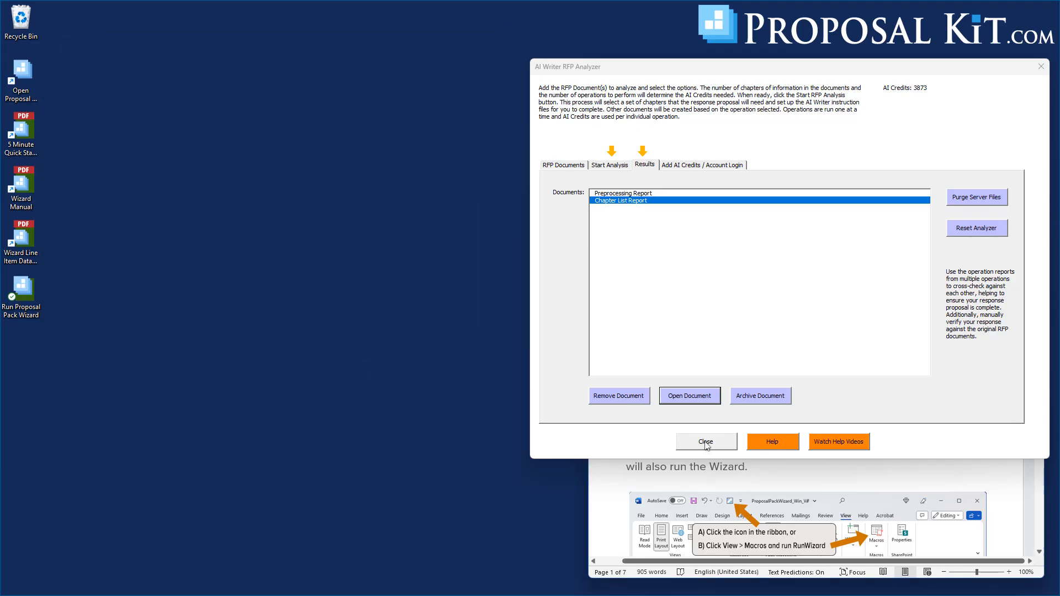
- Leave the RFP Analyzer, review the order of the project's selected templates and accept them for the Plumber Web Example project
left_click(706, 443)
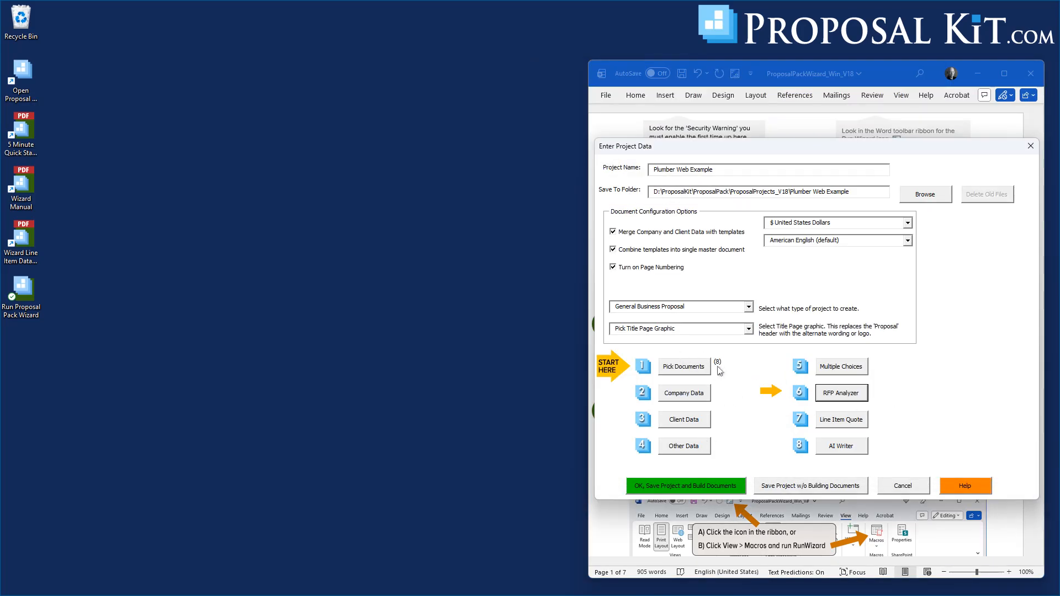
left_click(683, 372)
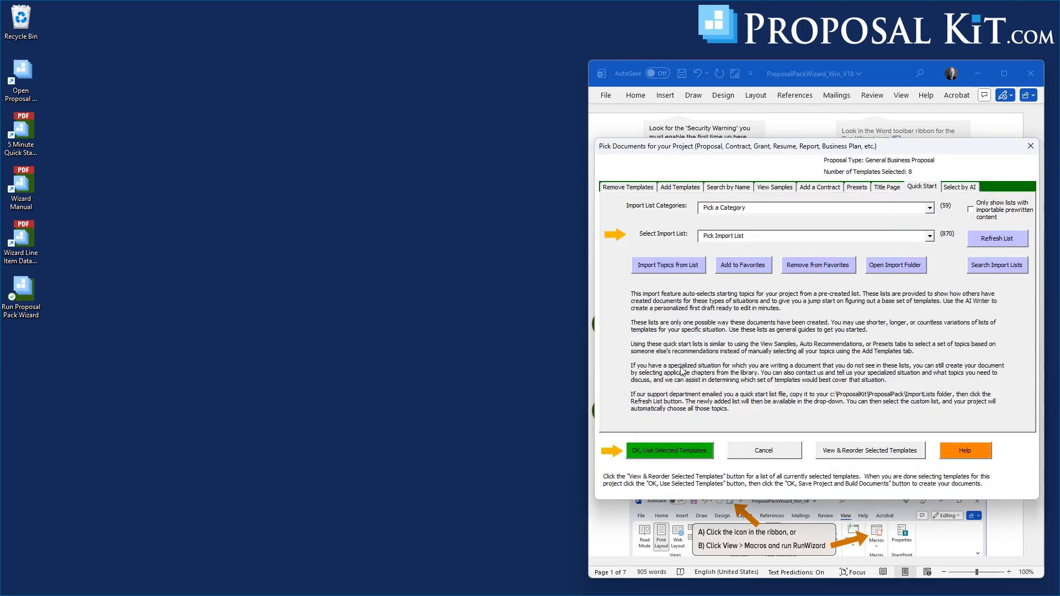
left_click(834, 454)
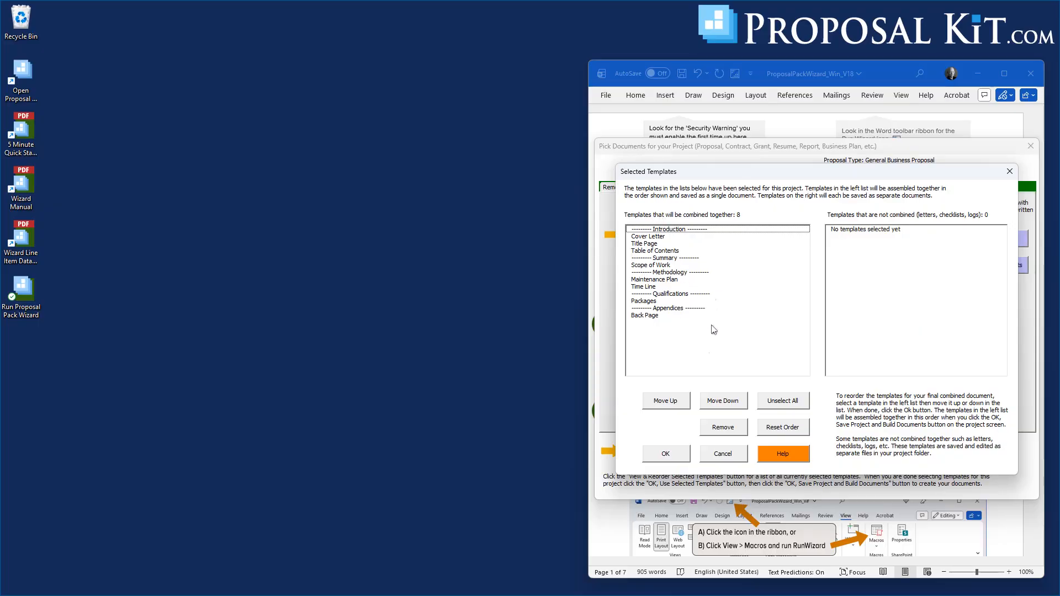
left_click(666, 452)
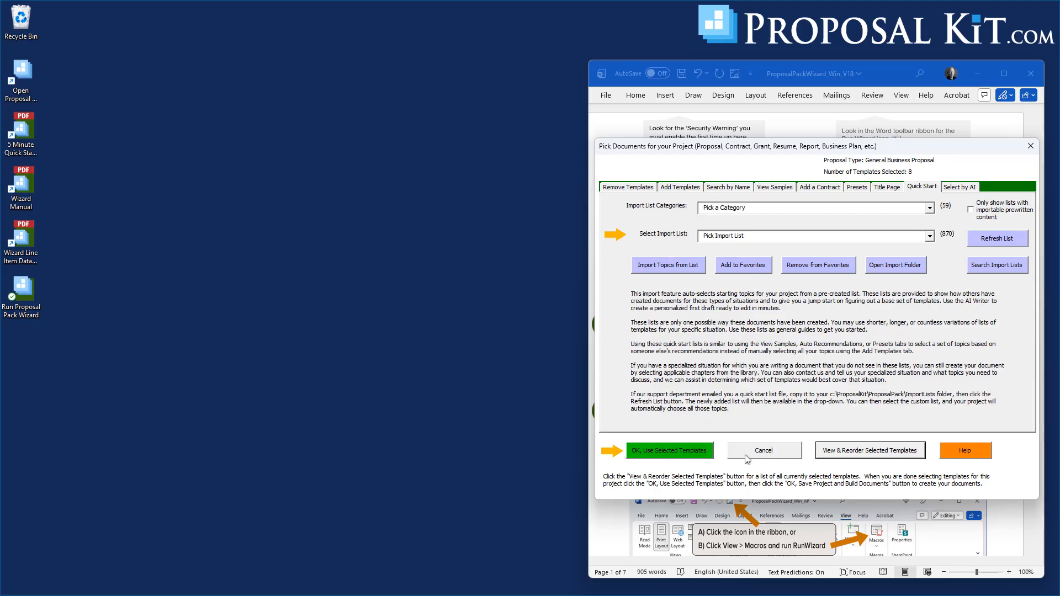
left_click(674, 456)
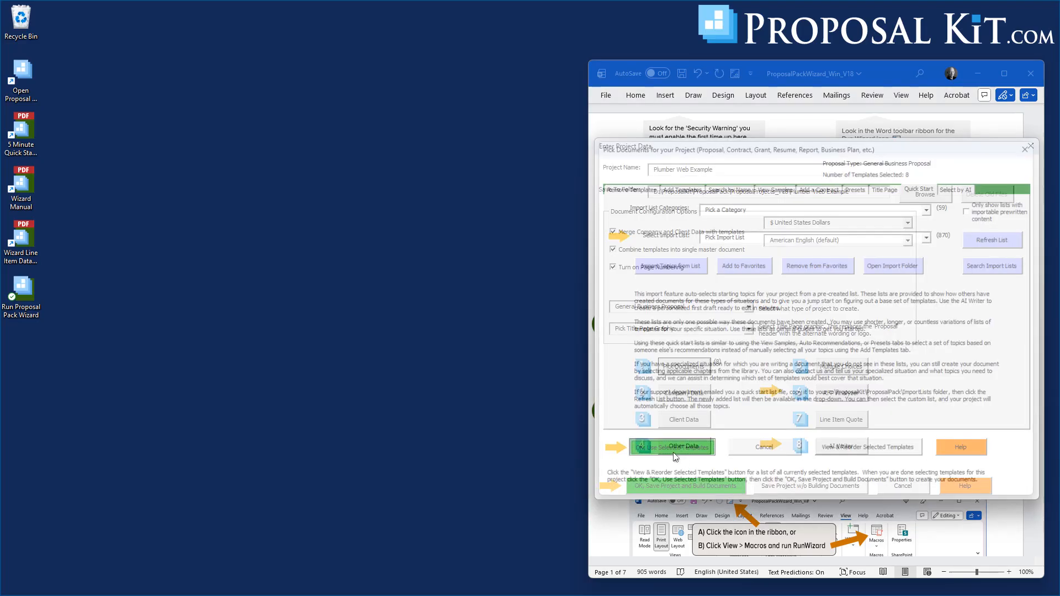
- Return to the RFP Analyzer and run the Build AI Writer Instructions operation using the OpenAI brand
left_click(838, 395)
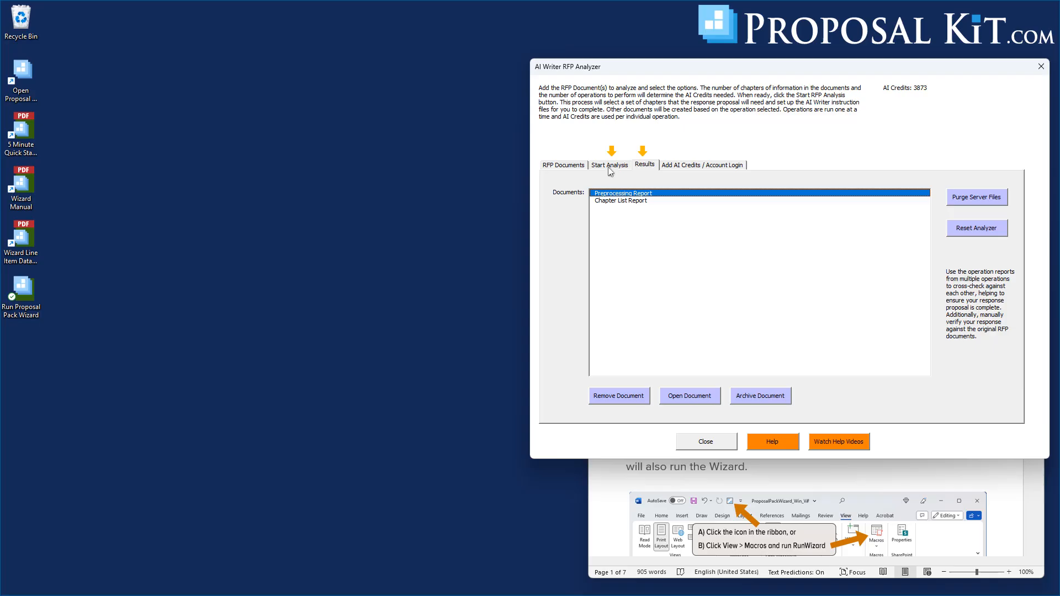
left_click(609, 166)
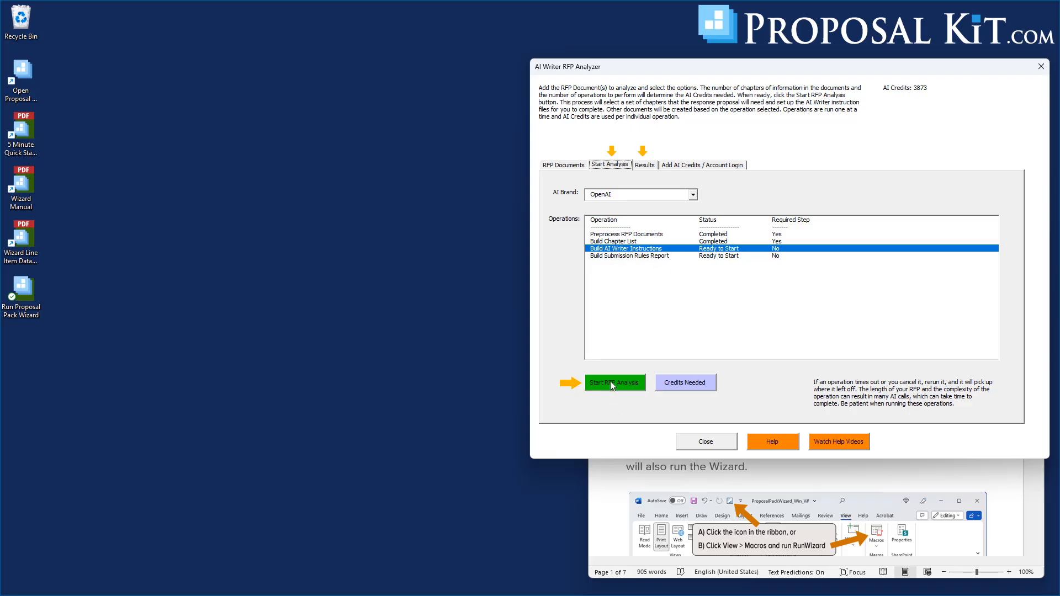
left_click(619, 384)
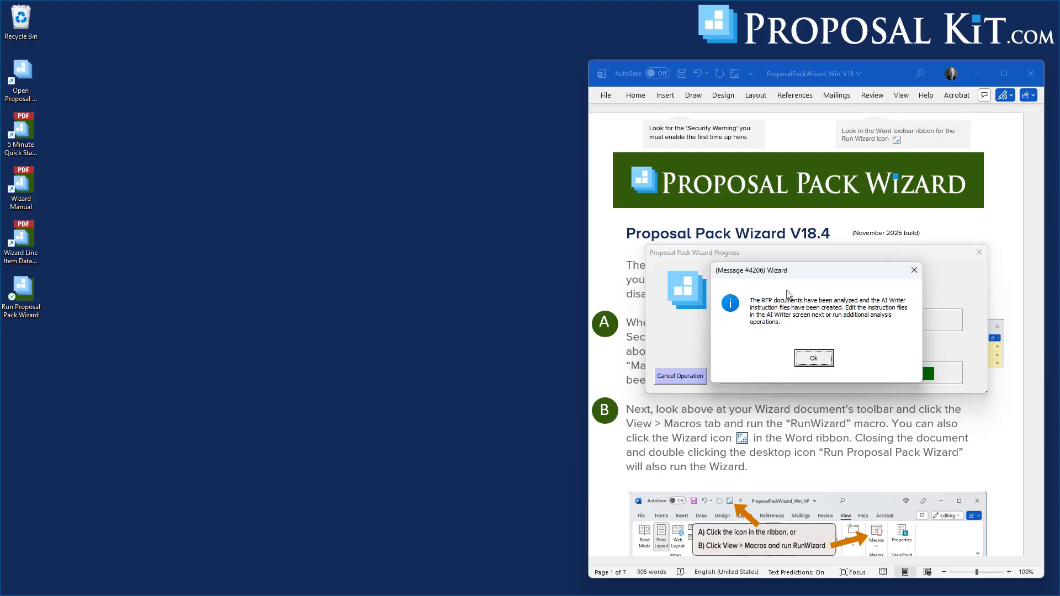
left_click(823, 359)
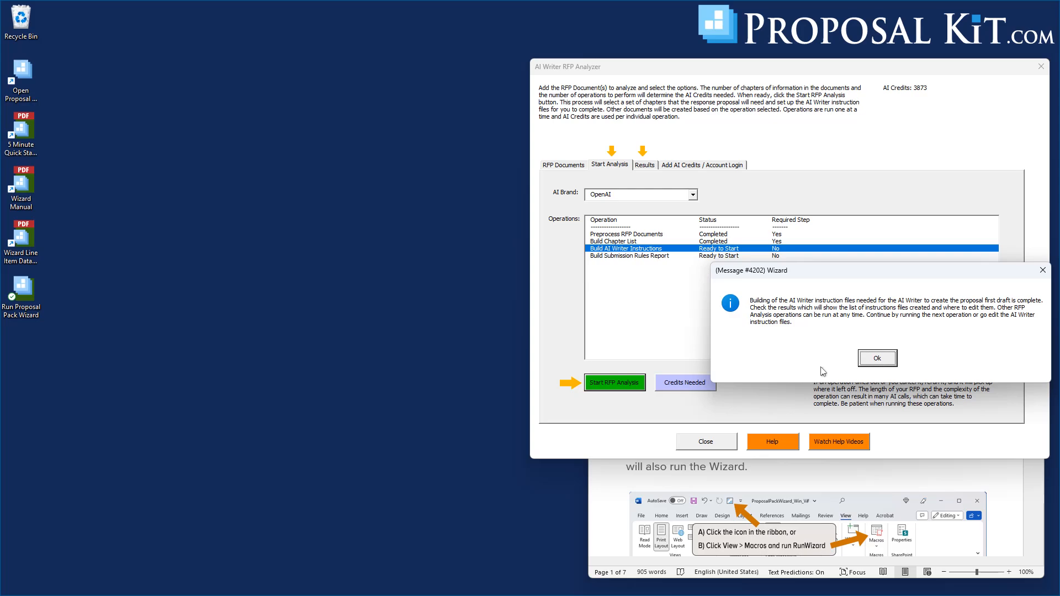
left_click(875, 359)
- Open the AI Writer Instructions Report, review its instruction file and schedule page breakdowns, close it and return to the analysis operations
left_click(687, 397)
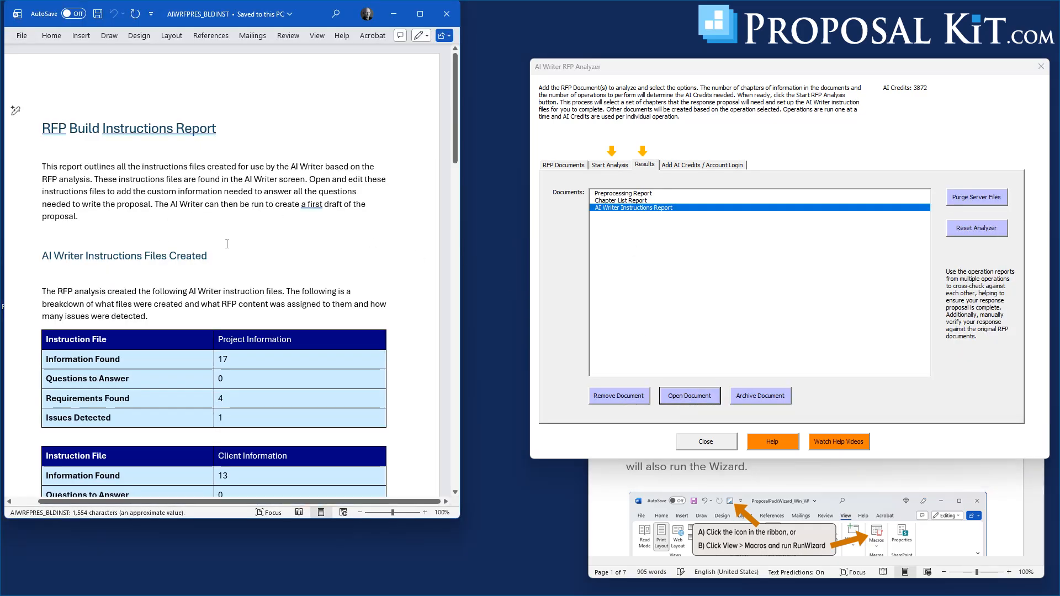
scroll(227, 244, "down", 3)
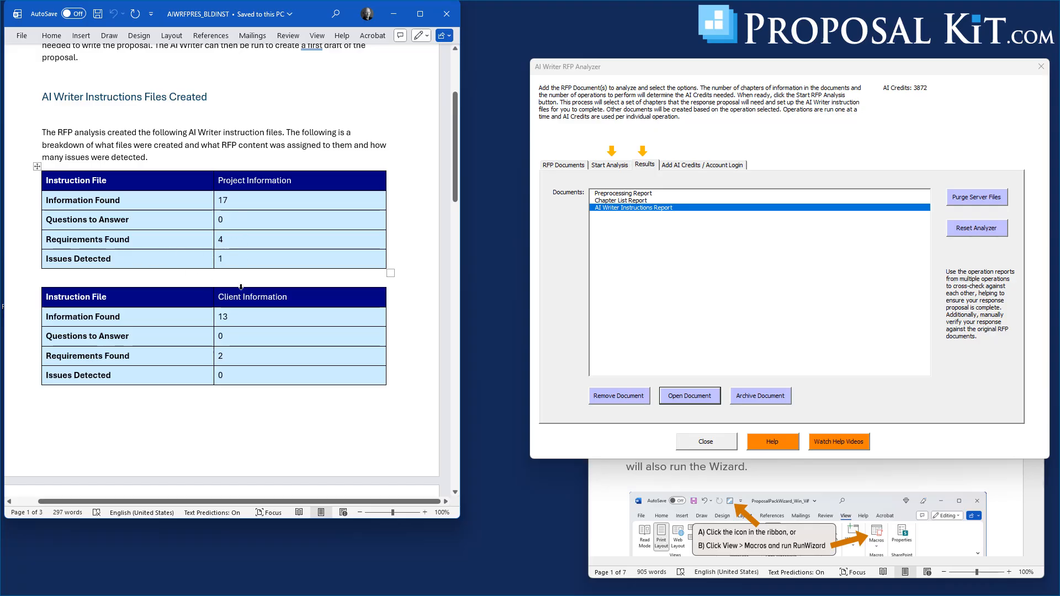
scroll(257, 291, "down", 3)
scroll(258, 293, "down", 10)
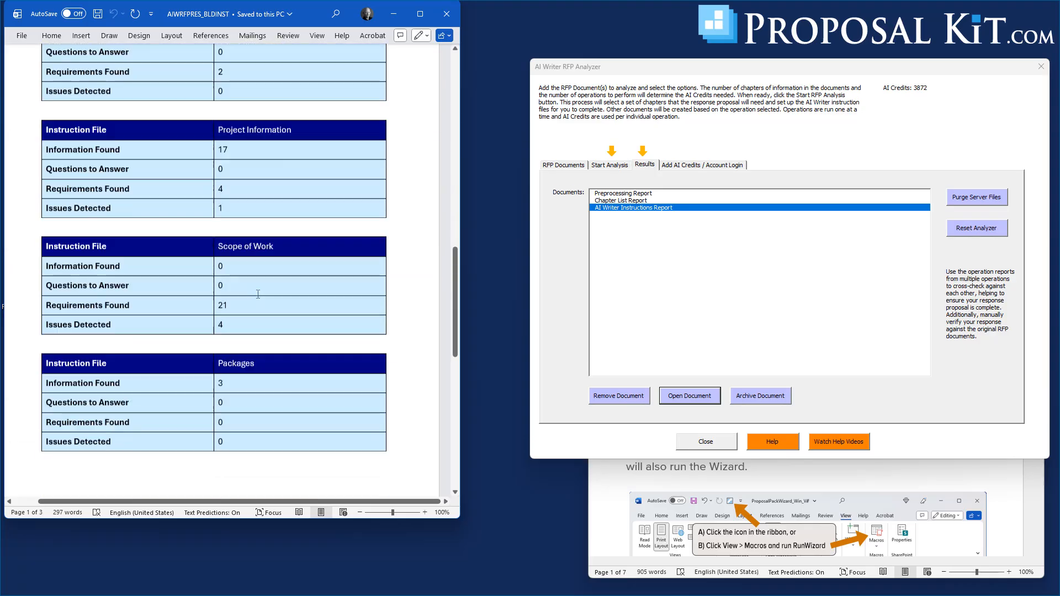
scroll(258, 294, "down", 10)
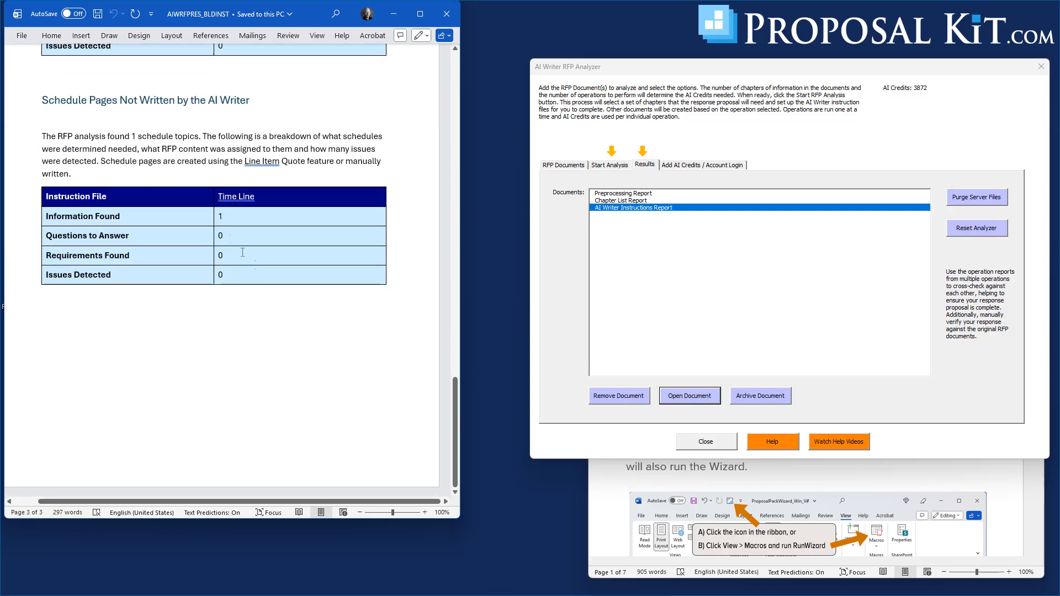
scroll(220, 233, "up", 6)
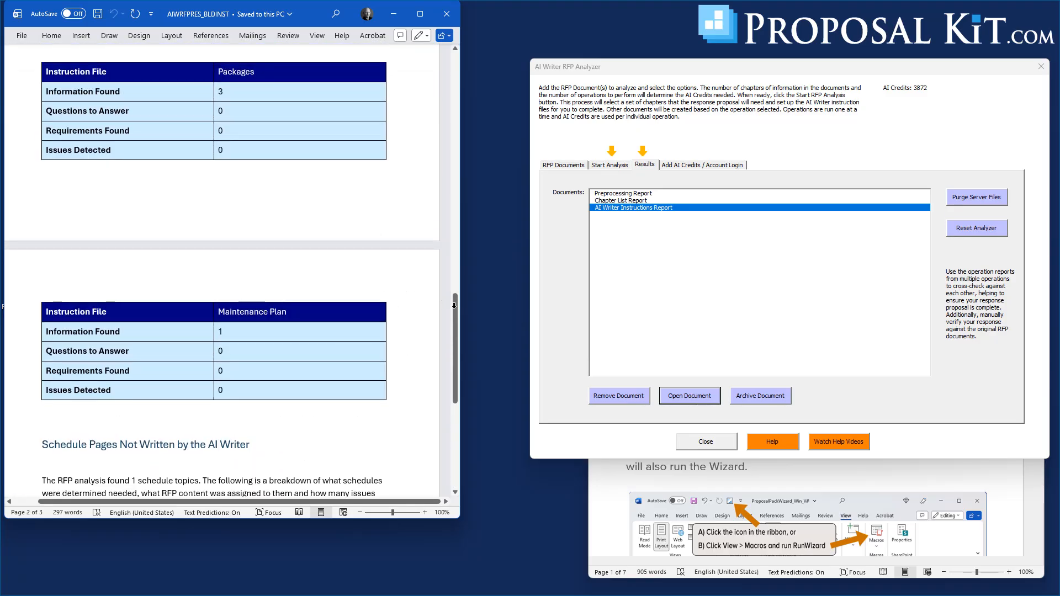
left_click_drag(456, 323, 455, 77)
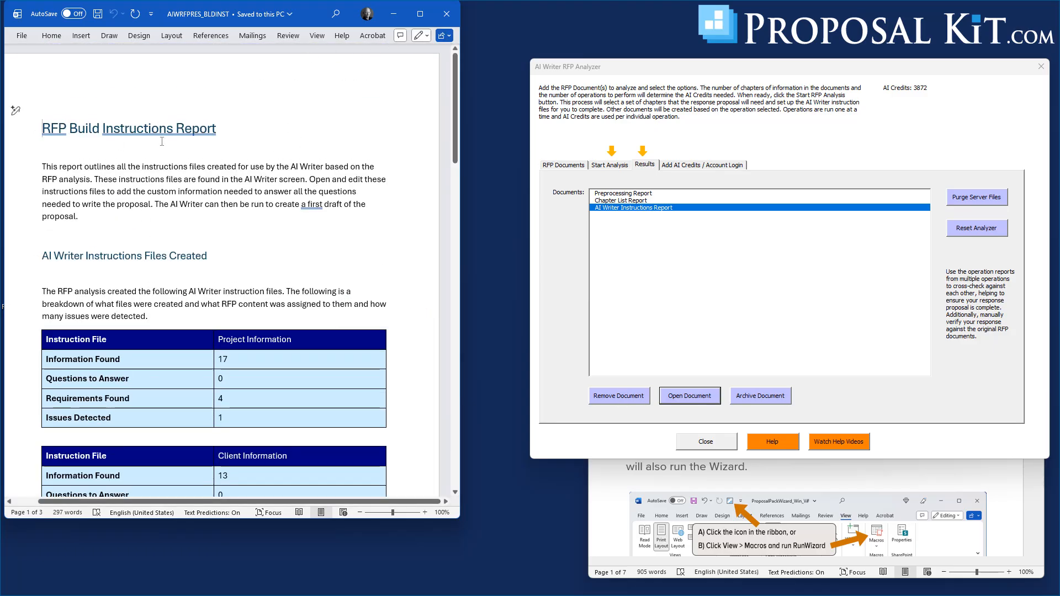
left_click(446, 16)
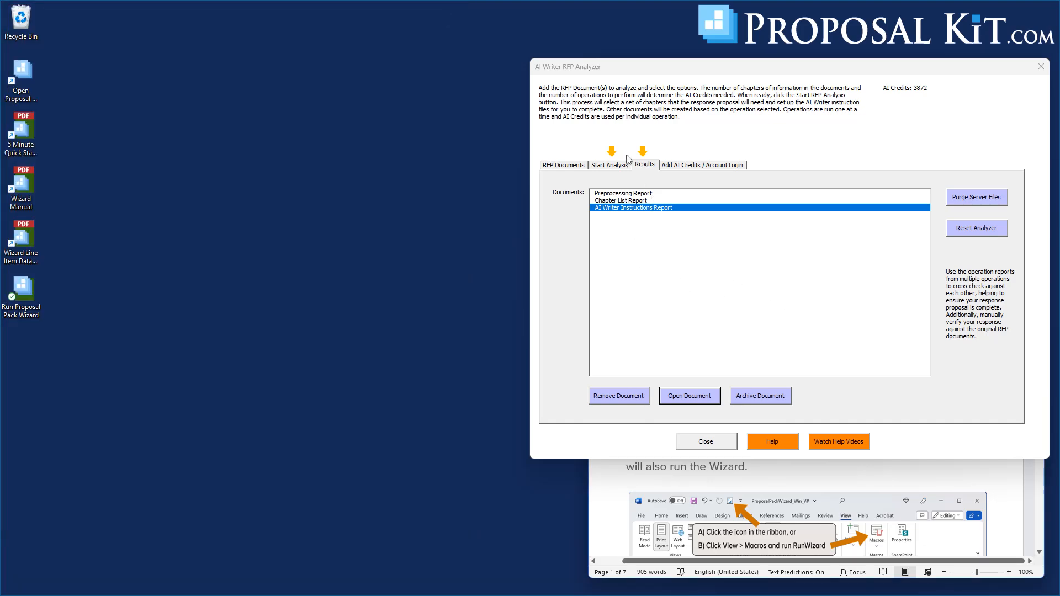
left_click(611, 166)
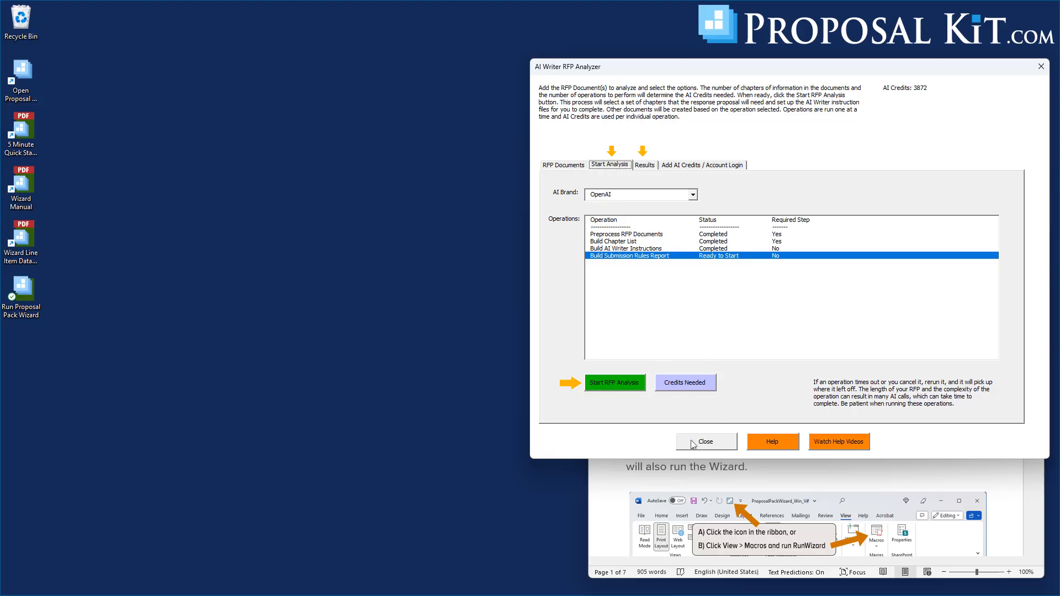
- Close the RFP Analyzer, add the Estimate template to the project's documents and accept the selected templates
left_click(706, 442)
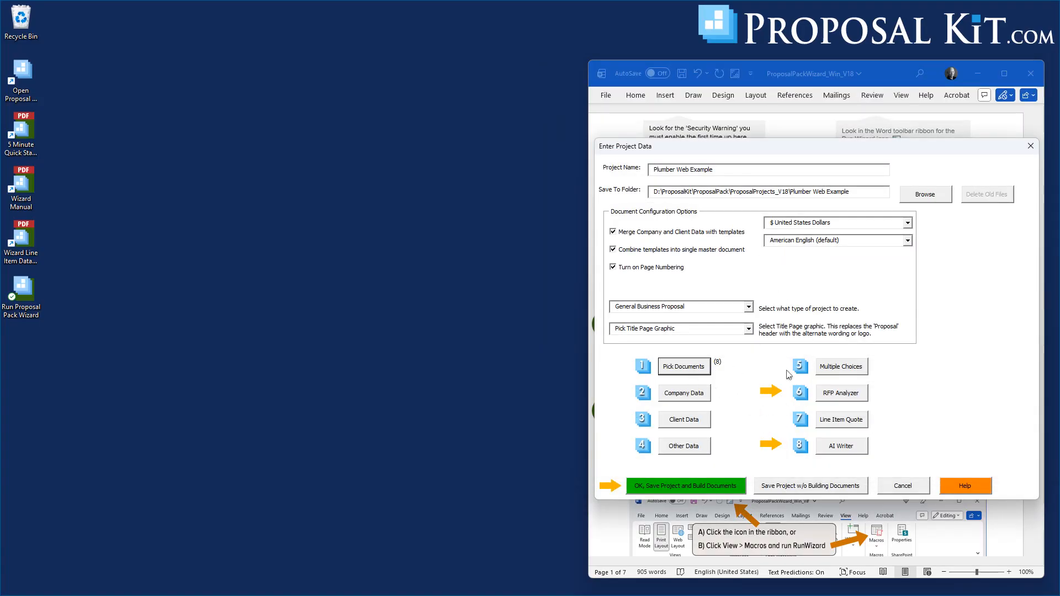
left_click(680, 374)
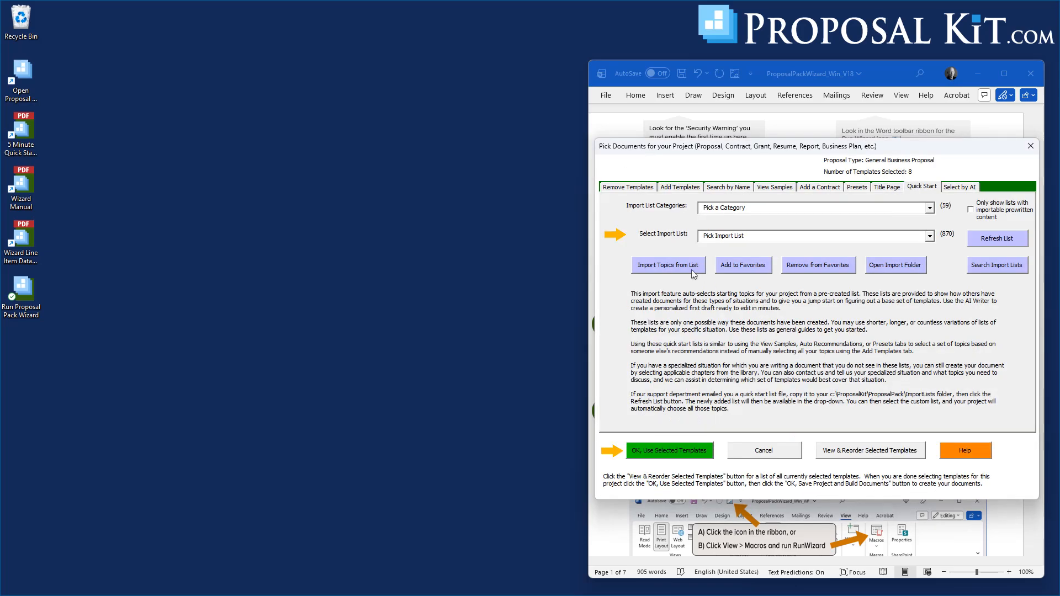
left_click(681, 187)
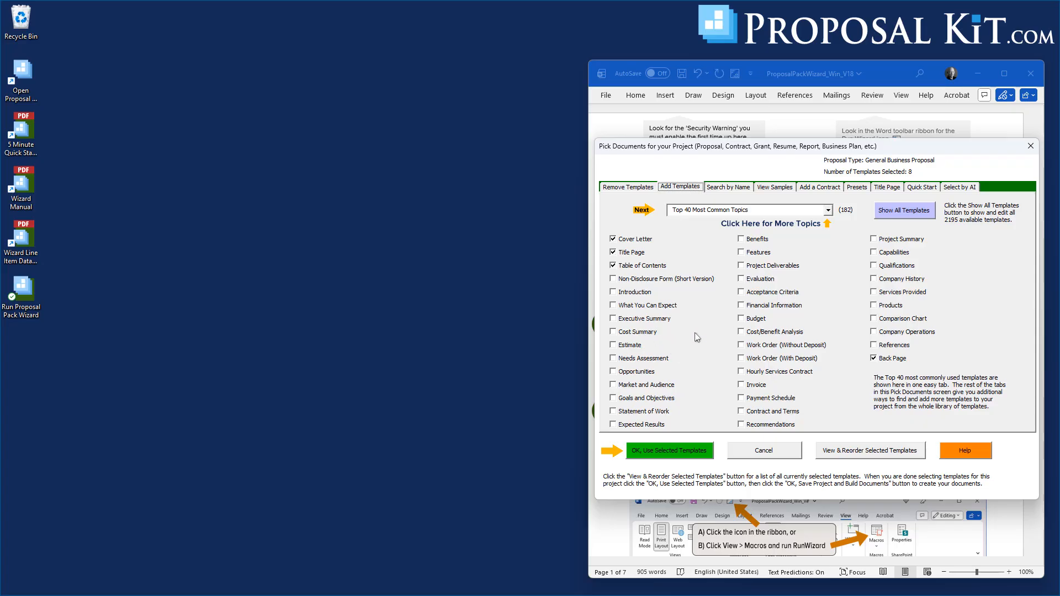
left_click(614, 345)
left_click(665, 451)
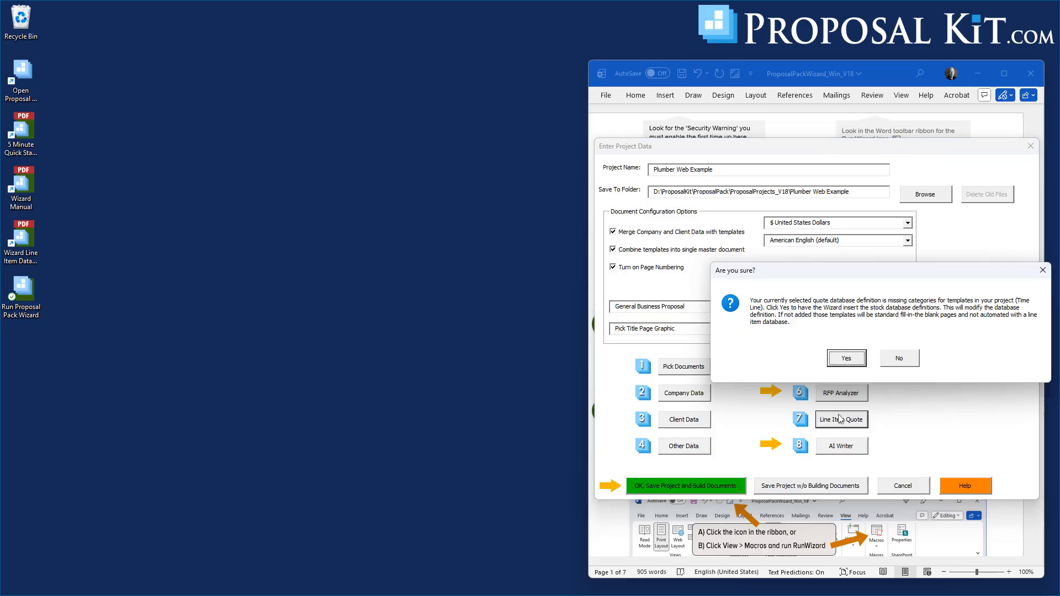
- Insert the missing stock database definitions for the Time Line template, and review the quote's Implementation Schedule line items
left_click(846, 359)
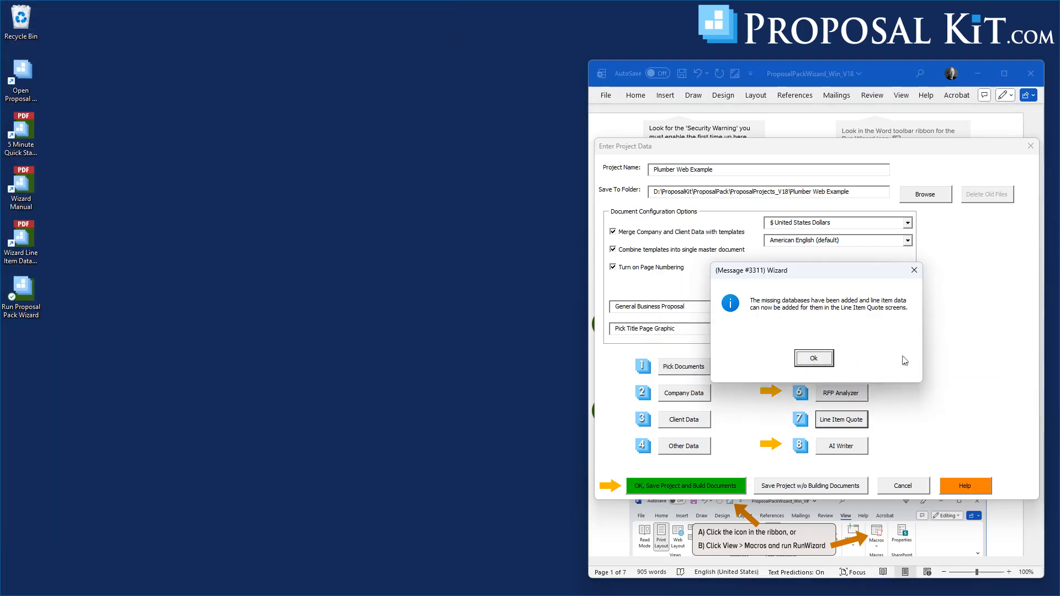
left_click(812, 358)
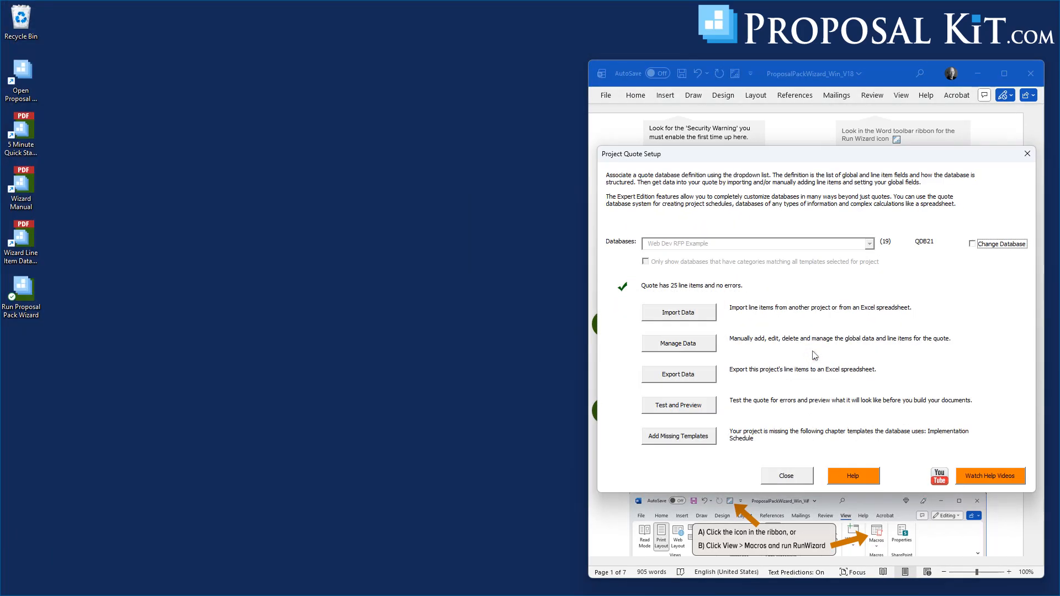
left_click(685, 344)
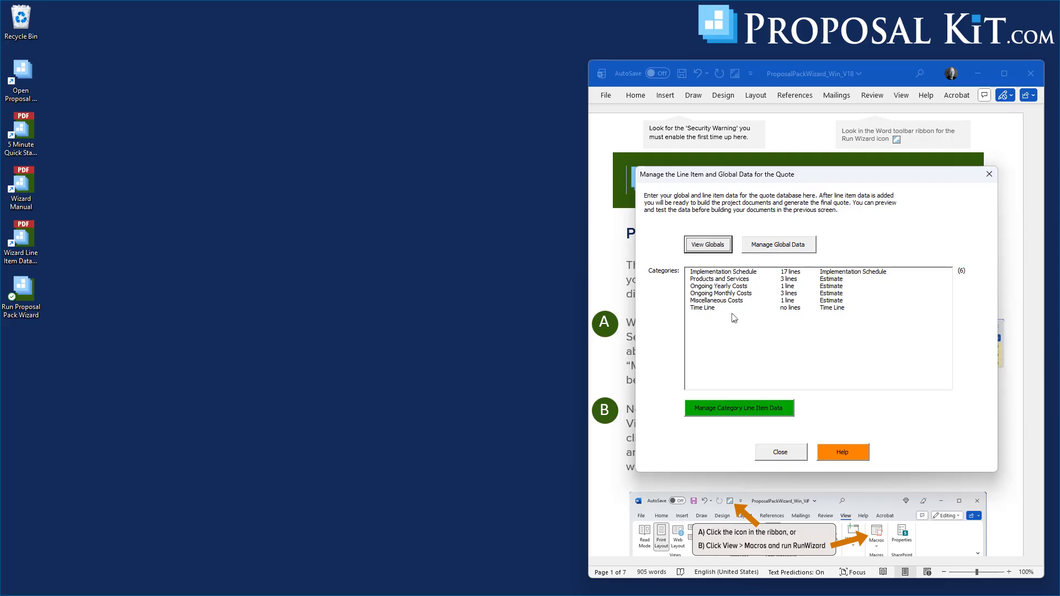
left_click(716, 273)
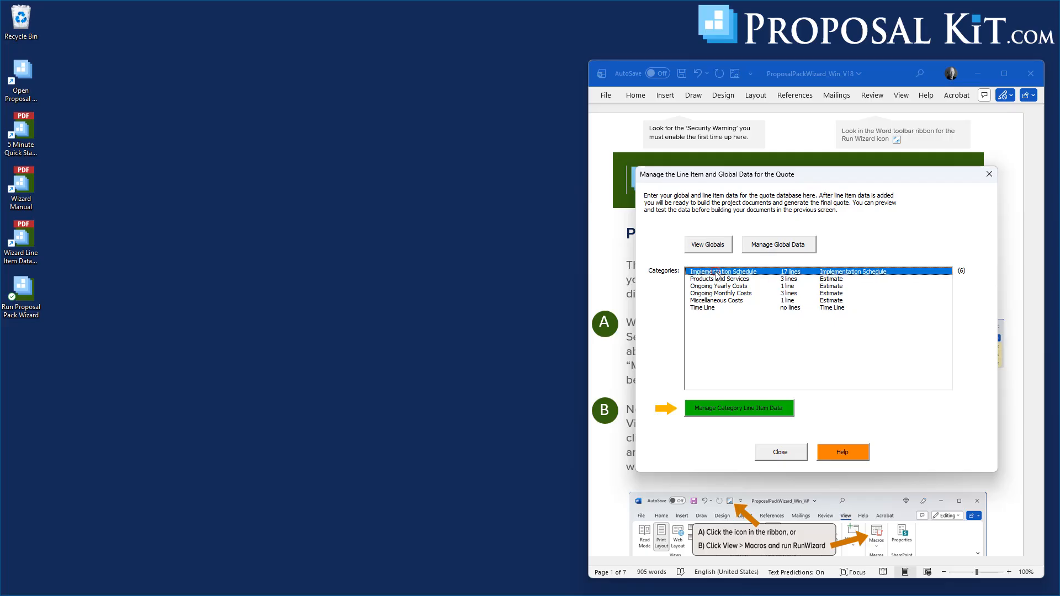
left_click(743, 409)
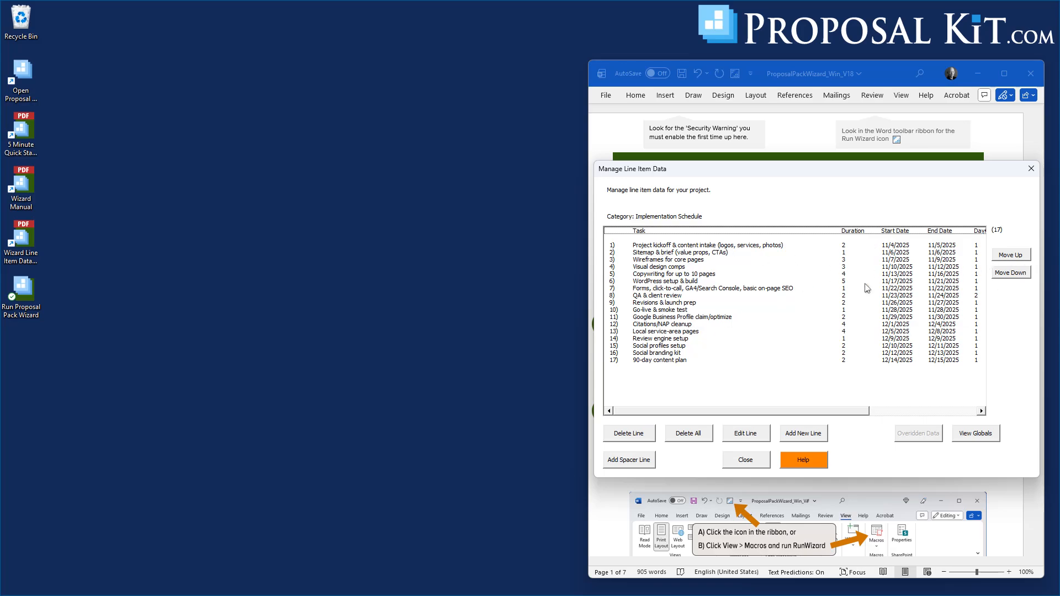
left_click(732, 463)
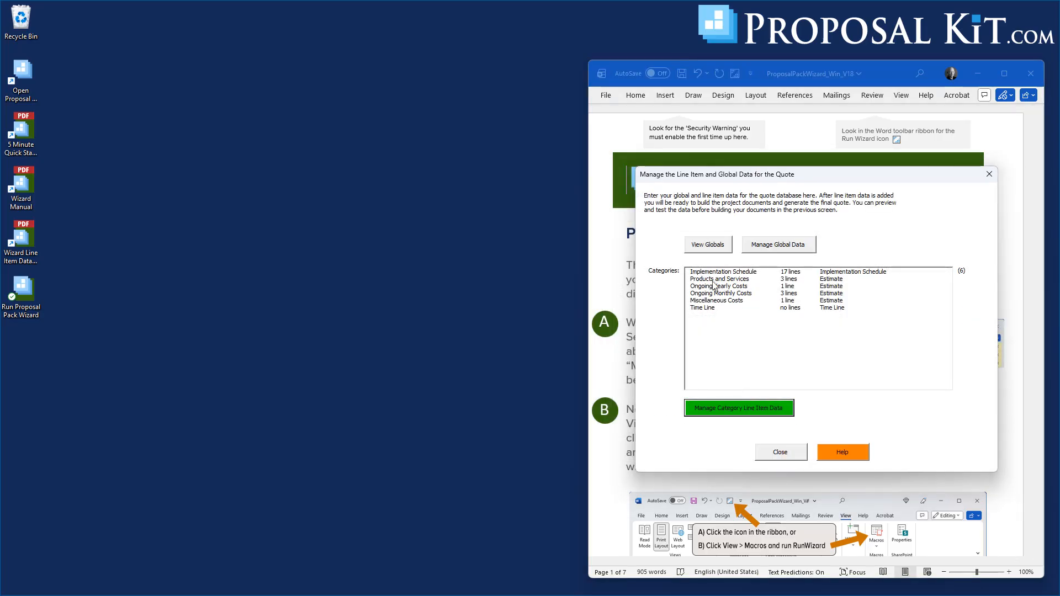
- Review the Products and Services line items of the quote and return to the project data
left_click(714, 280)
left_click(732, 411)
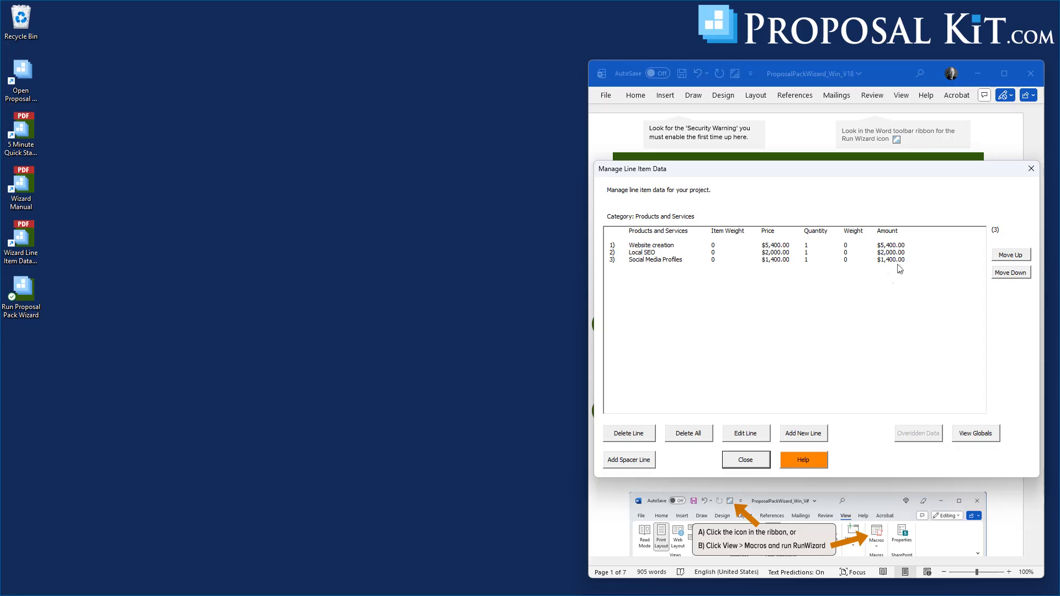
left_click(738, 461)
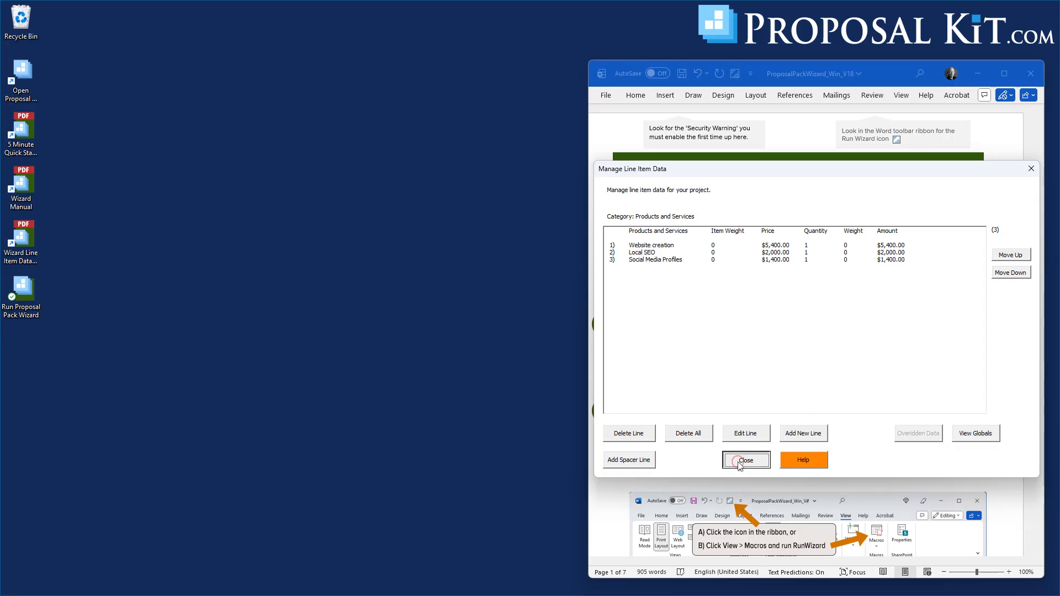
left_click(772, 457)
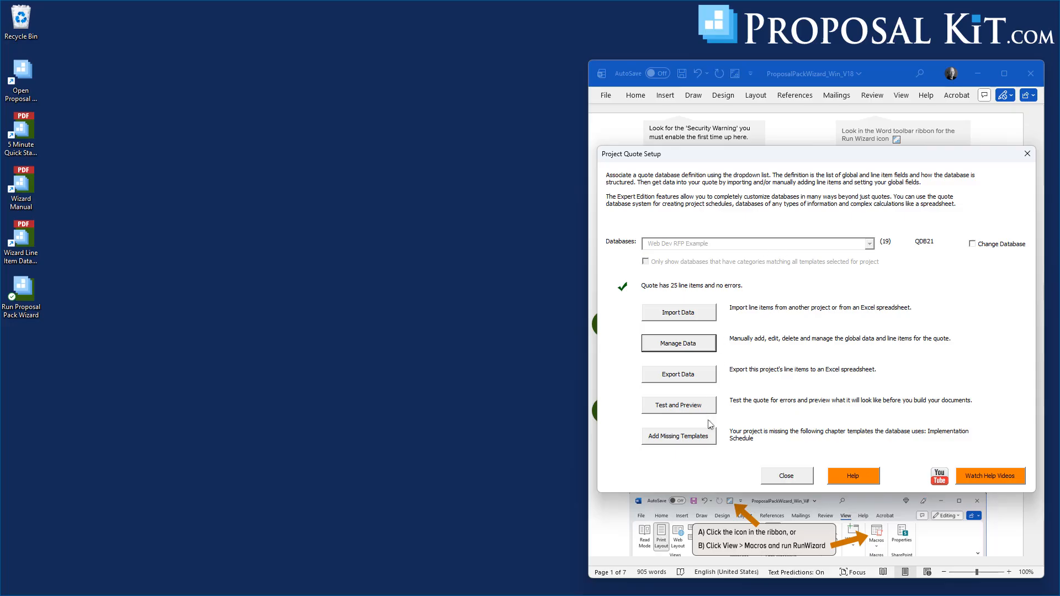
left_click(775, 476)
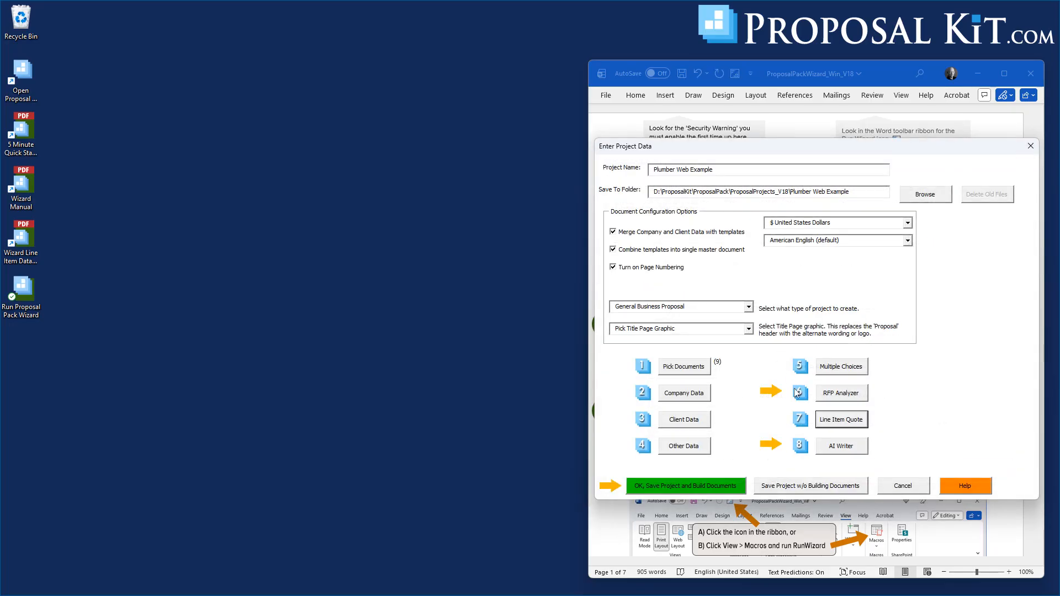
- Open the AI Writer and review the pages to write, the writing style settings and the list of instruction files
left_click(837, 449)
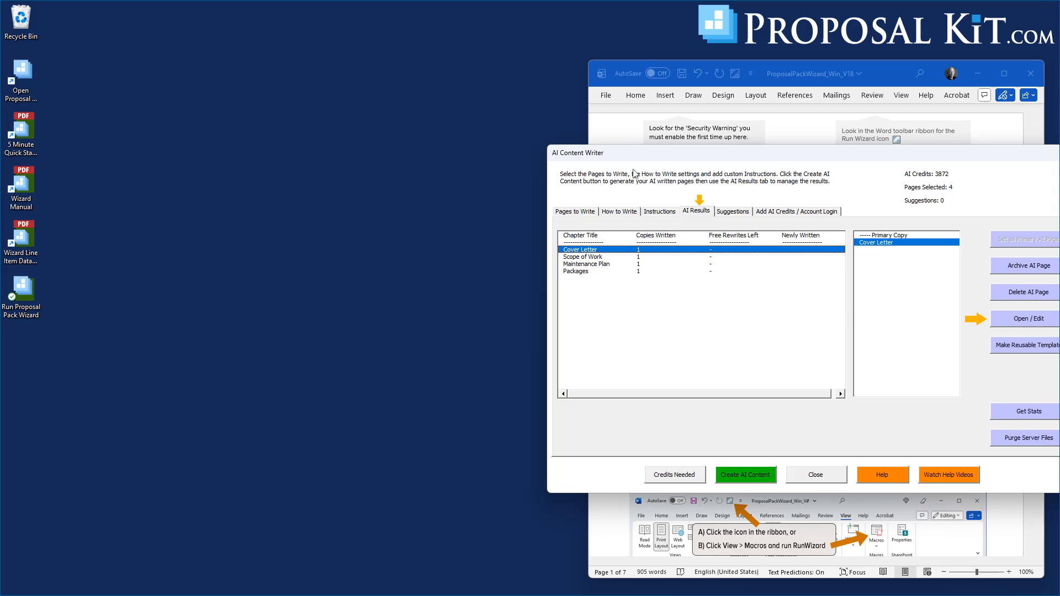
left_click_drag(645, 152, 610, 69)
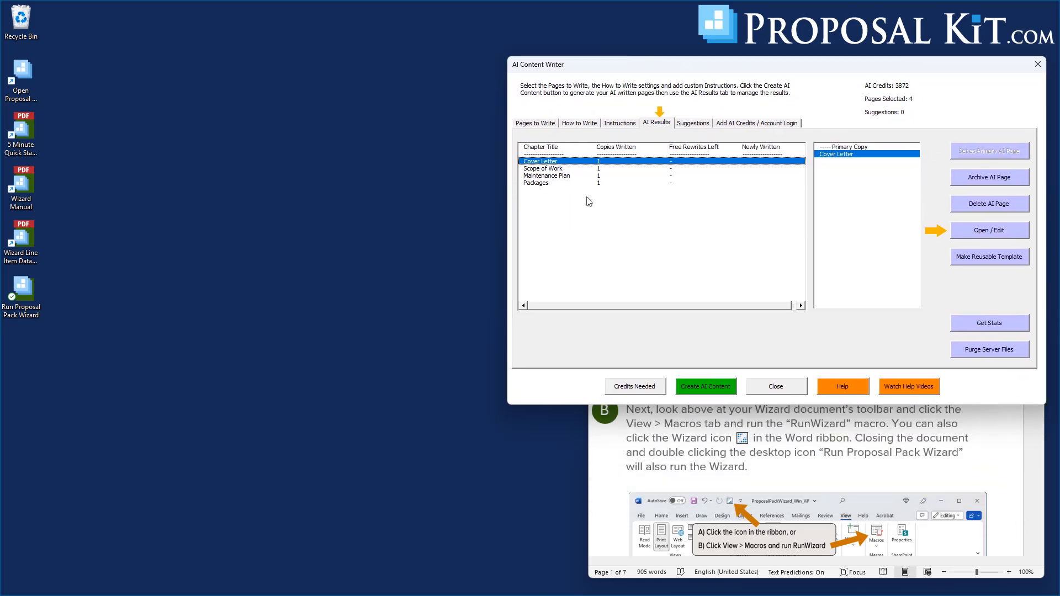
left_click(534, 124)
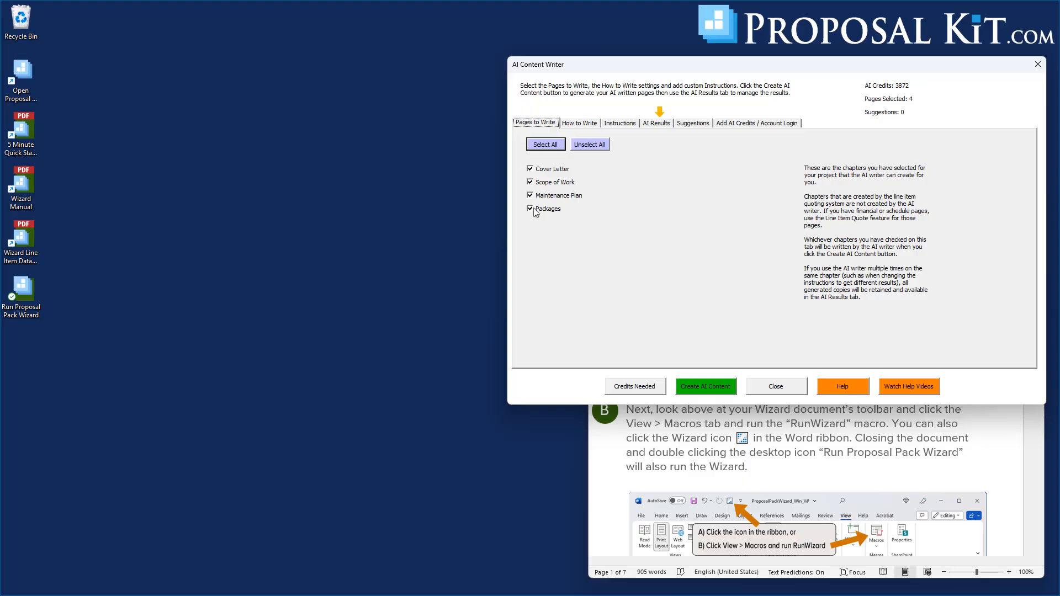
left_click(576, 125)
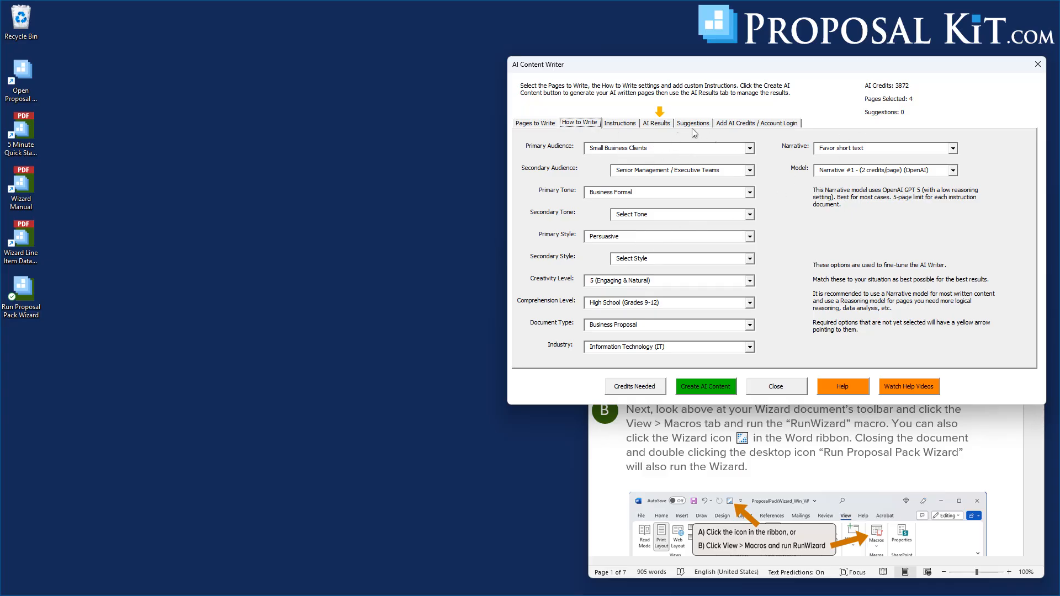
left_click(620, 124)
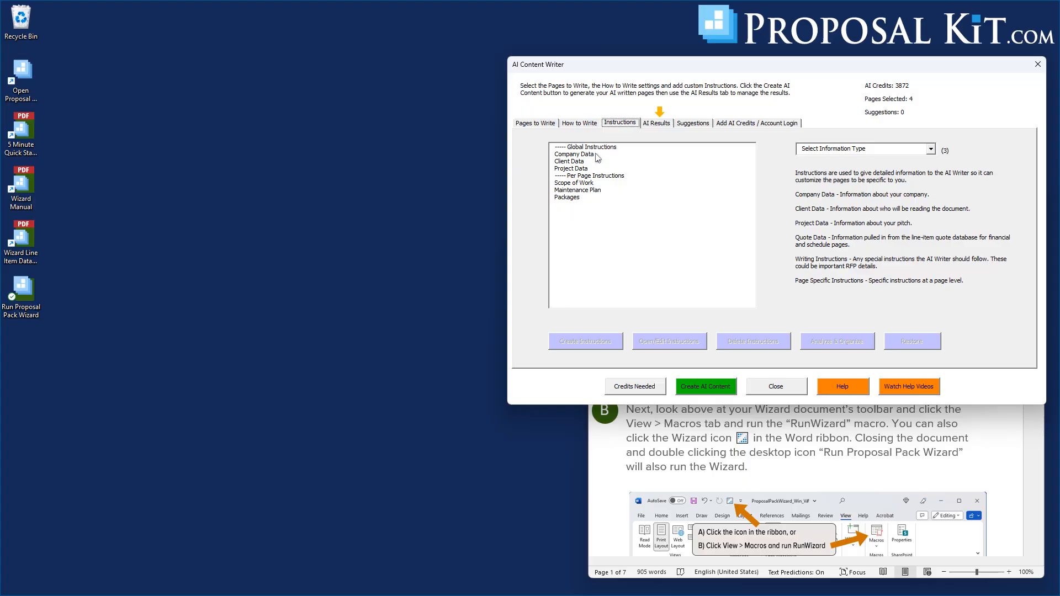
- Open the Scope of Work instructions, review the RFP requirements, answer placeholders and flagged issues, and close the document
left_click(573, 184)
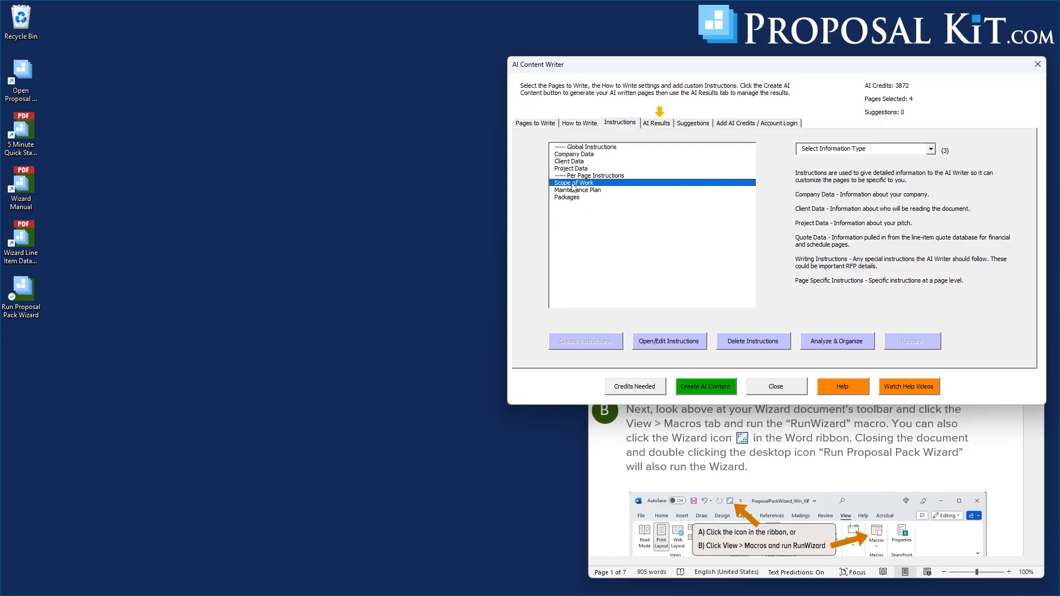
left_click(656, 343)
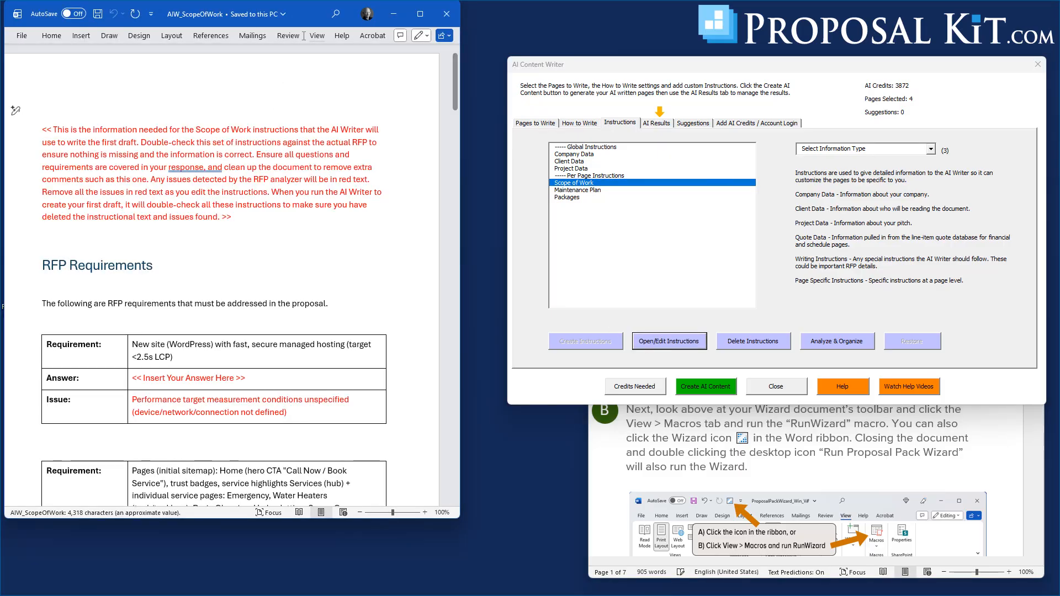
left_click_drag(297, 10, 380, 19)
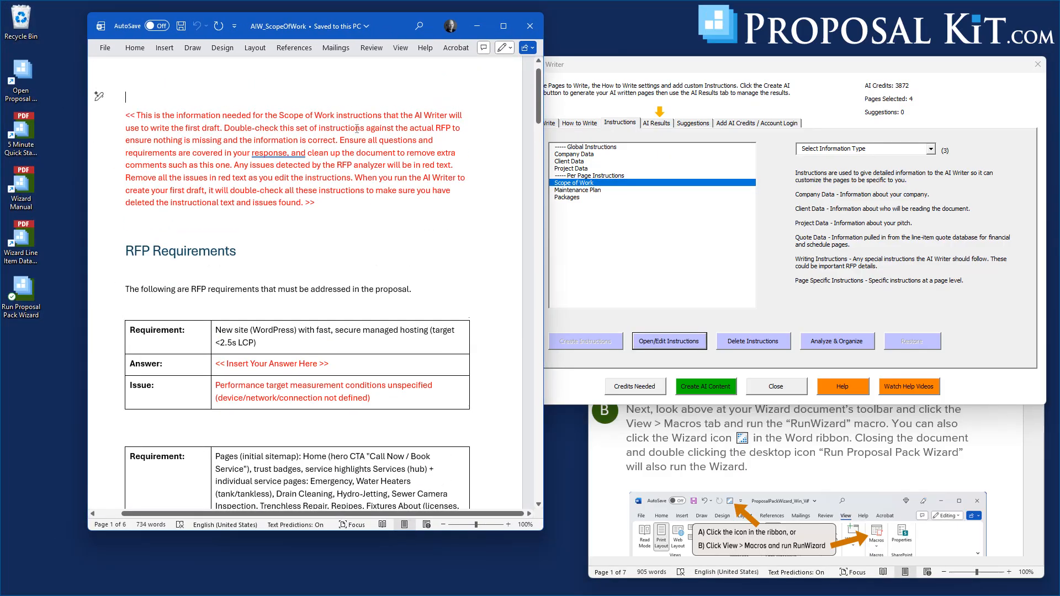
scroll(365, 131, "up", 1)
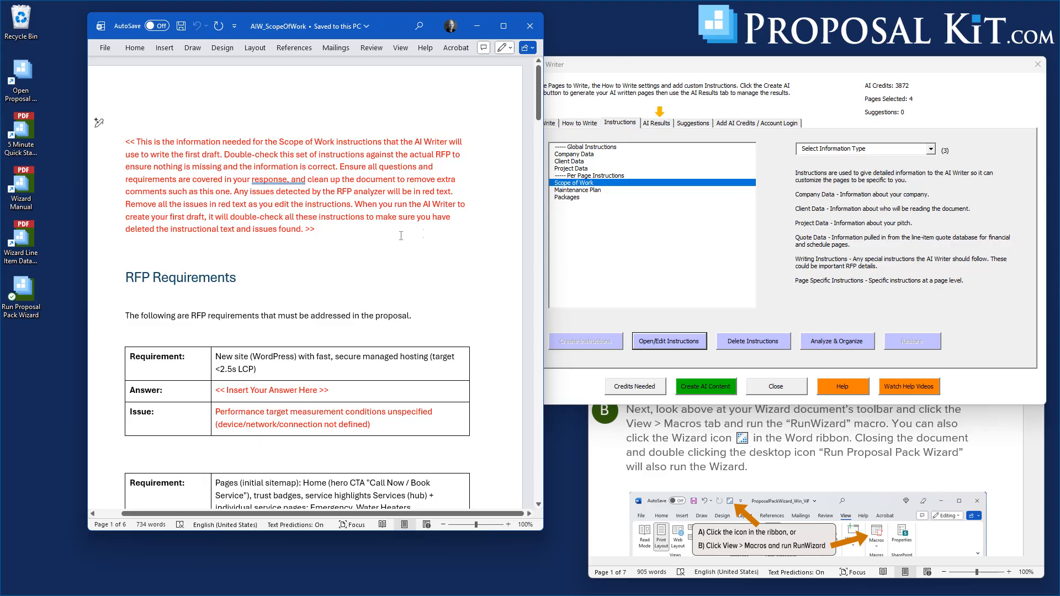
scroll(334, 265, "down", 3)
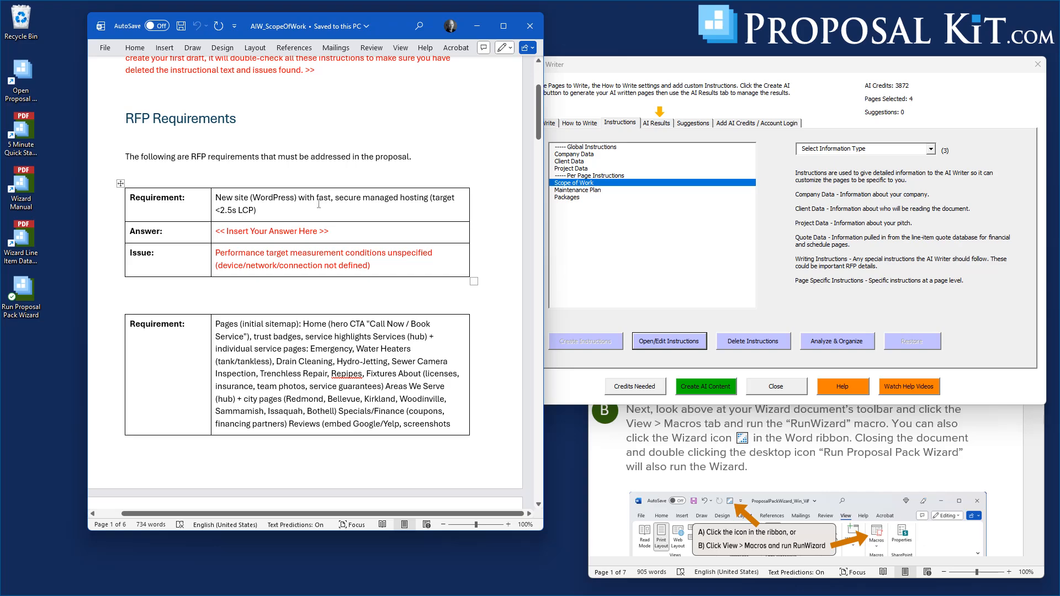
scroll(294, 288, "down", 3)
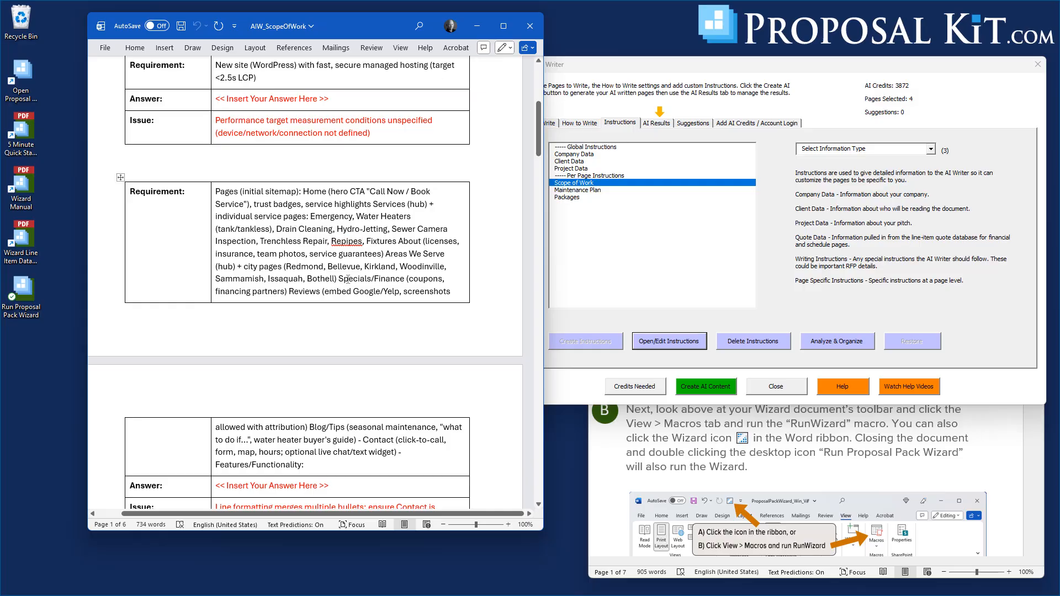
scroll(369, 284, "down", 5)
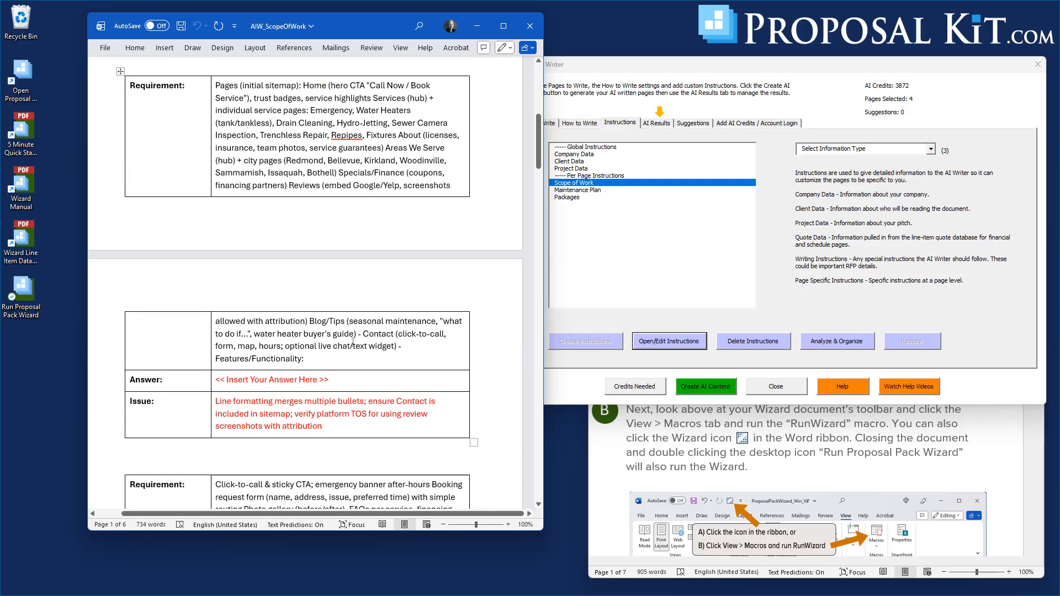
scroll(353, 343, "down", 3)
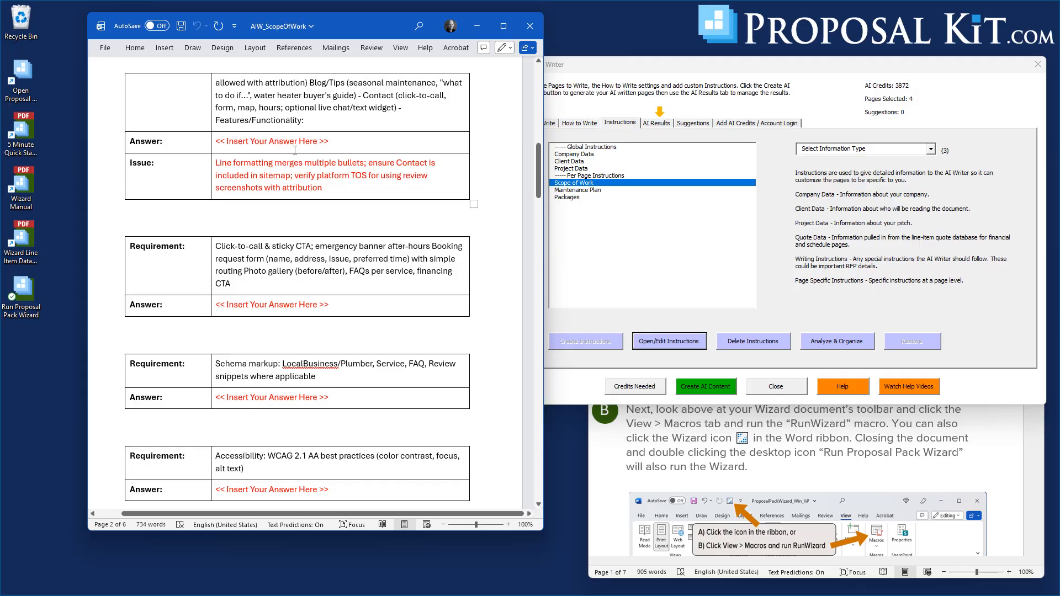
scroll(299, 322, "down", 10)
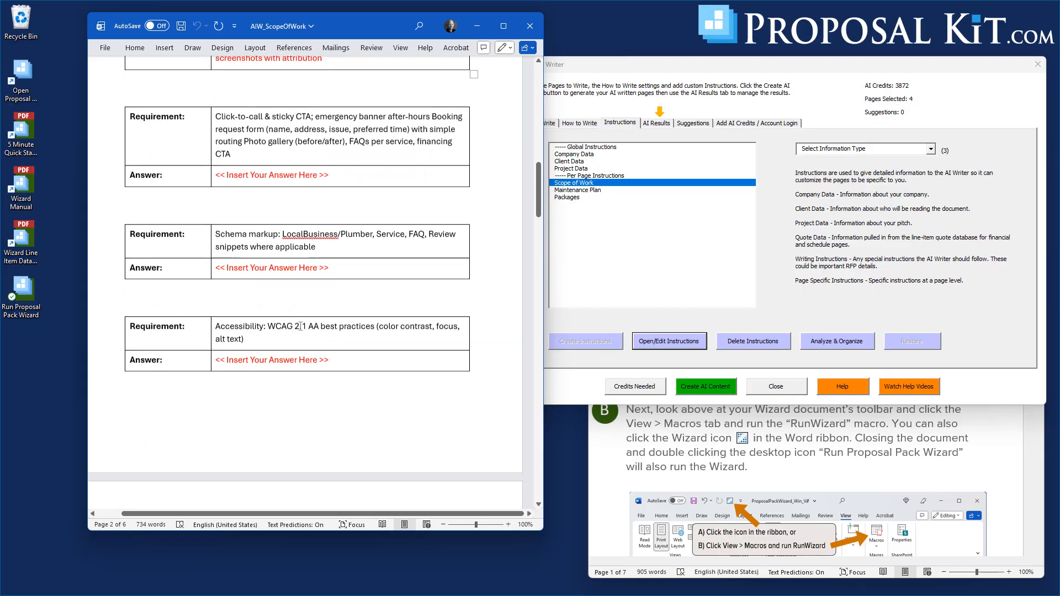
scroll(359, 269, "down", 8)
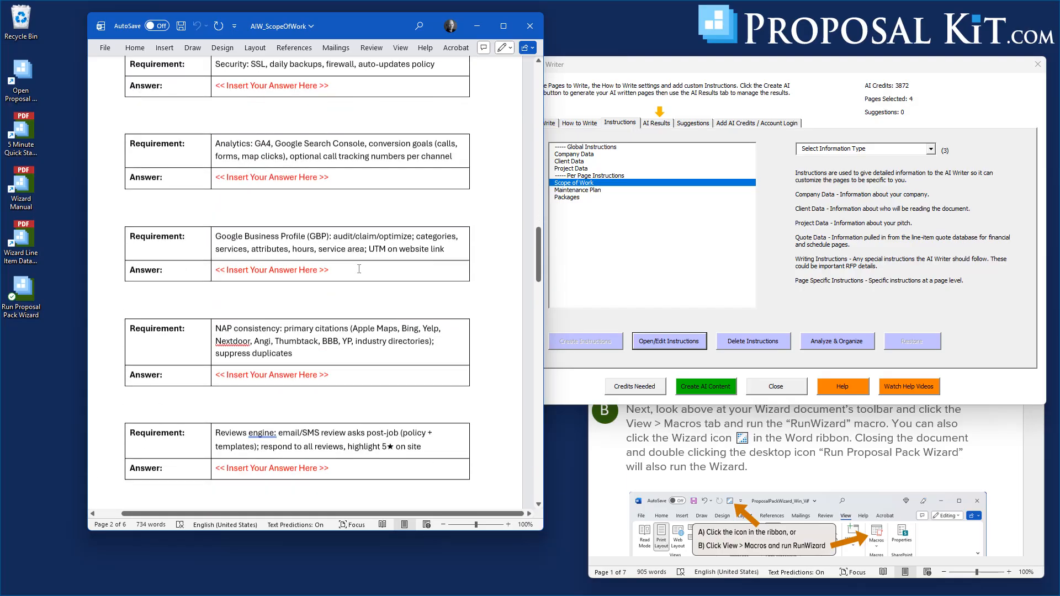
scroll(359, 269, "down", 9)
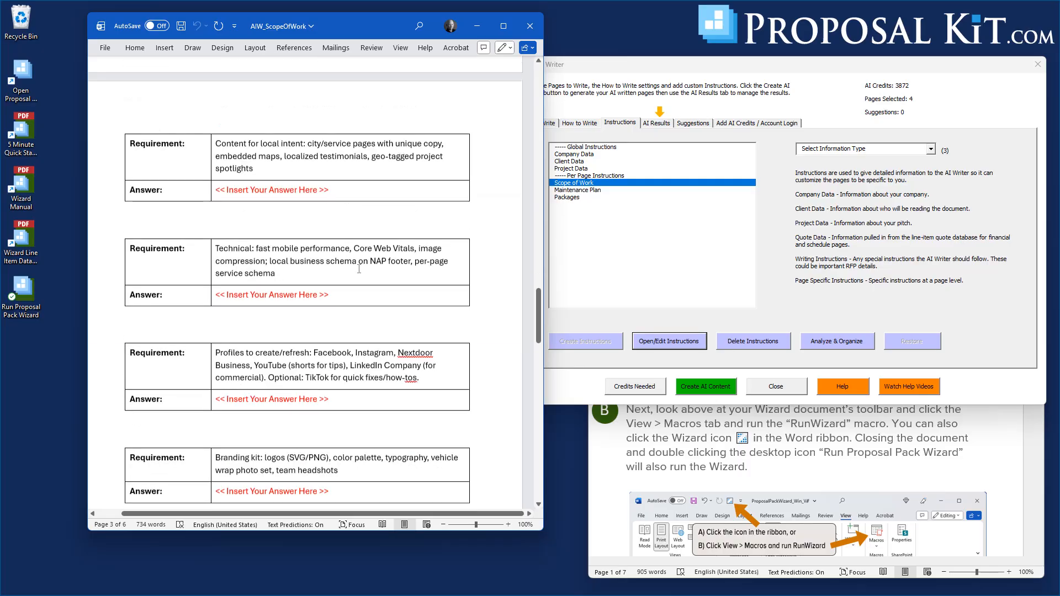
scroll(327, 300, "down", 3)
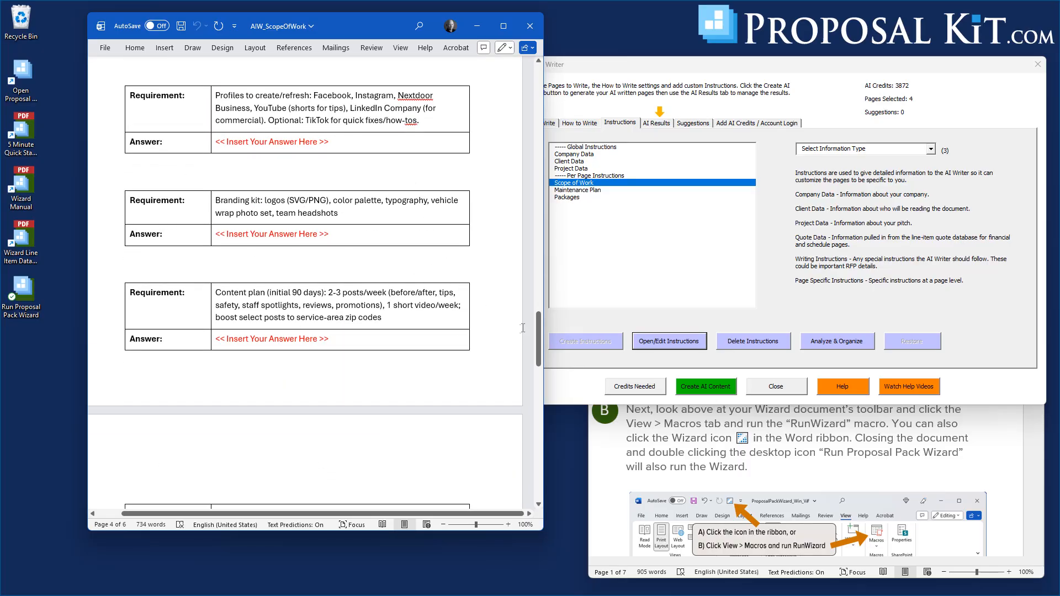
left_click_drag(535, 326, 549, 207)
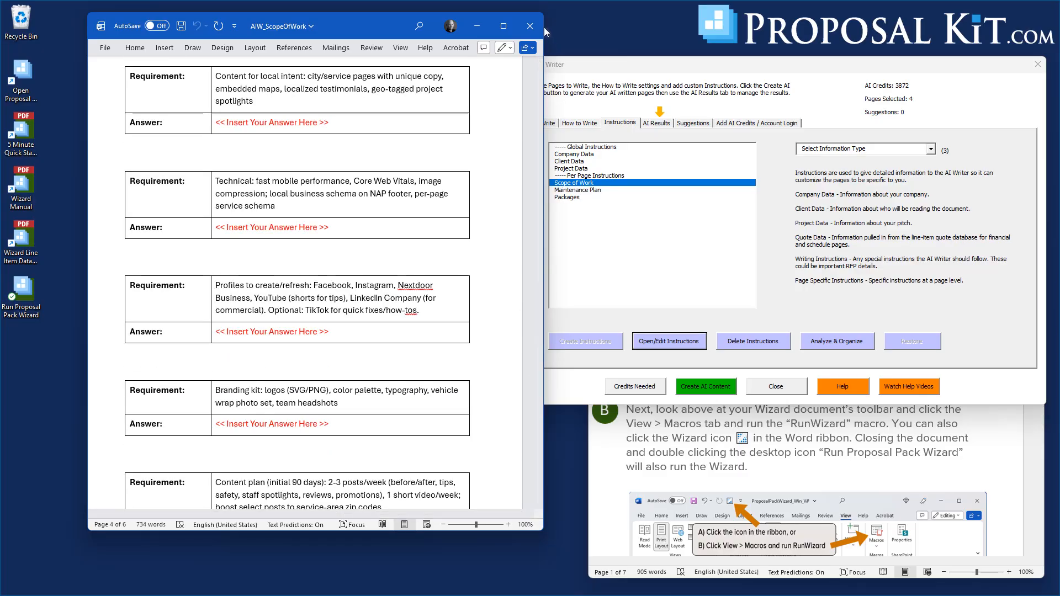
left_click(532, 26)
left_click(404, 361)
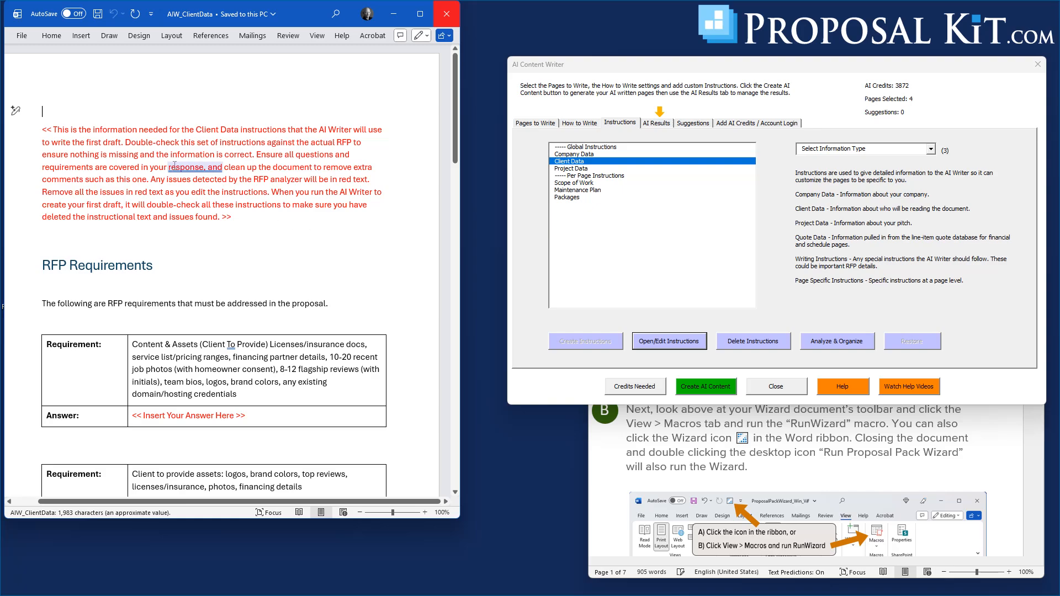
- Review the RFP requirements and general RFP information in the open Client Data instructions, and close the document
left_click_drag(456, 80, 442, 236)
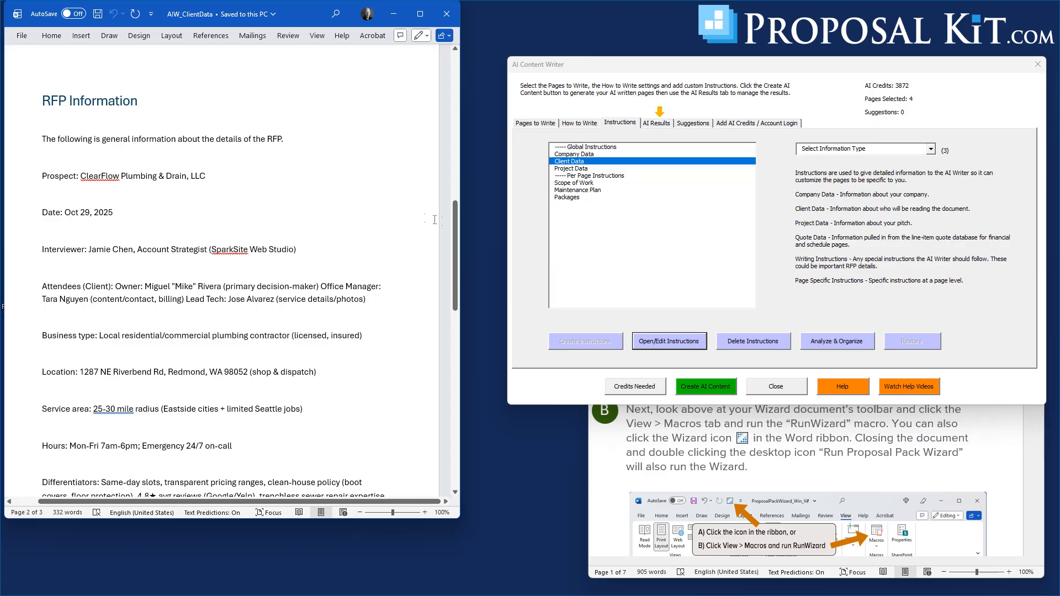
left_click_drag(463, 243, 467, 133)
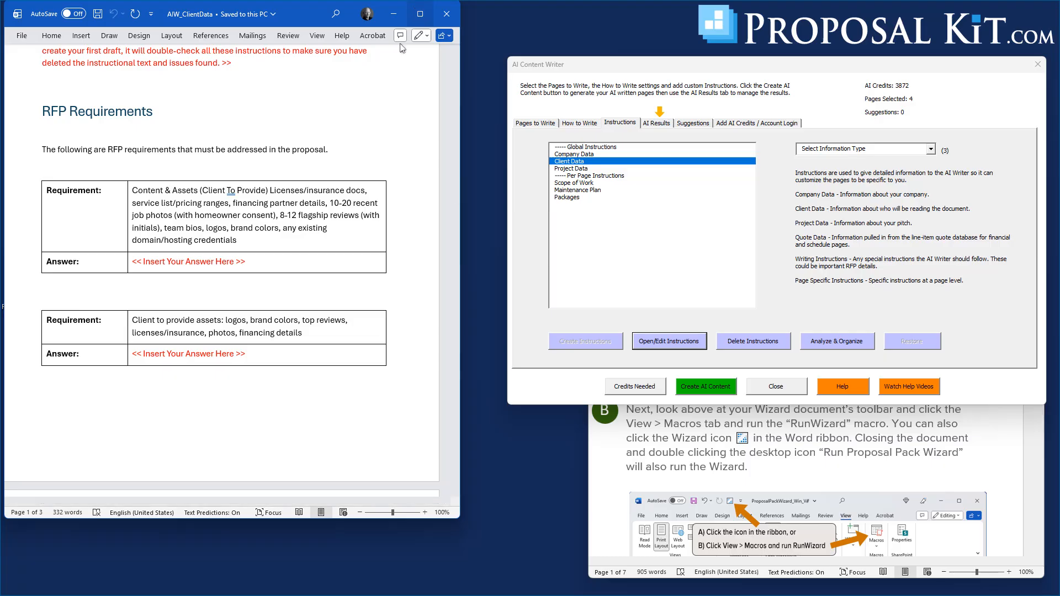
left_click(449, 14)
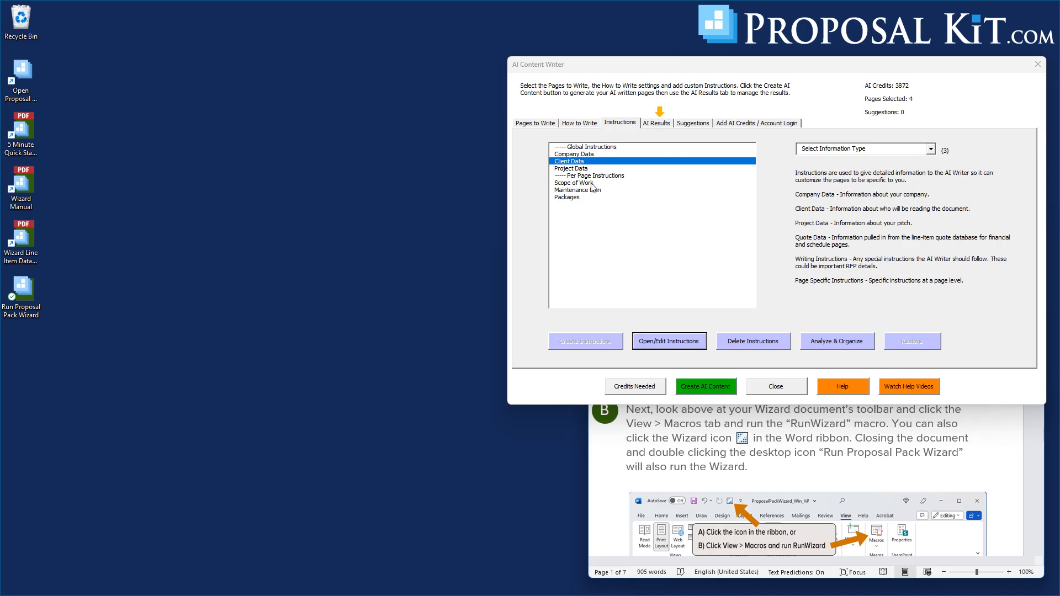
- Open and review the Packages instructions and the Maintenance Plan instructions, closing each document after reading
left_click(567, 197)
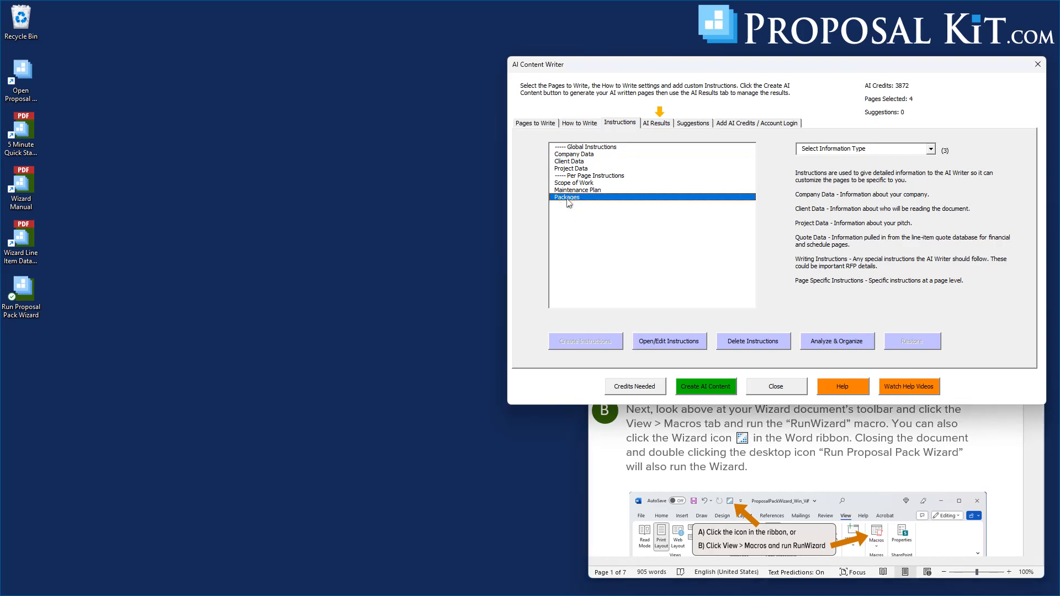
left_click(676, 342)
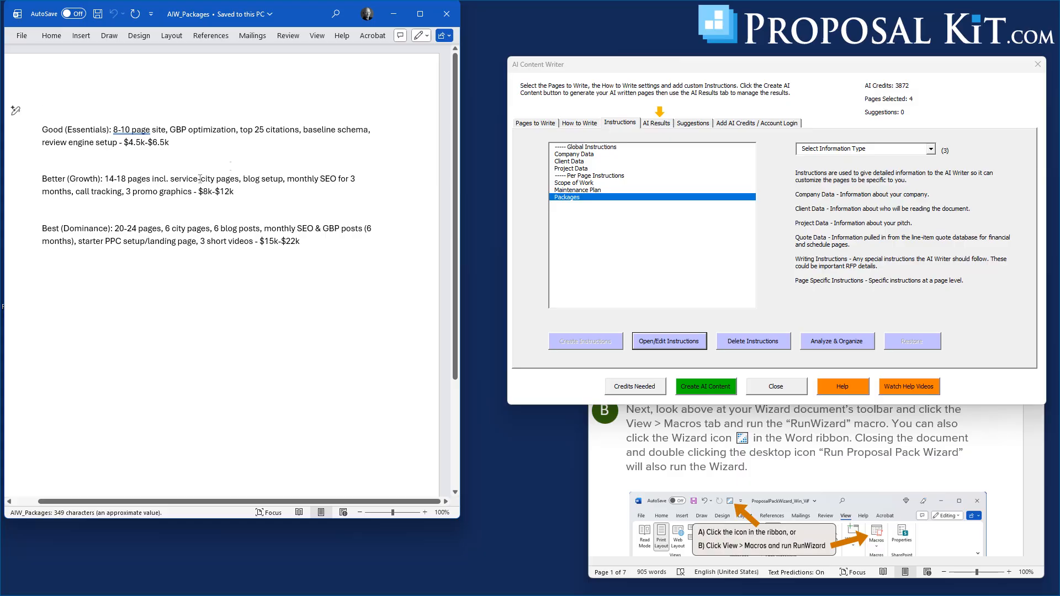
left_click(448, 14)
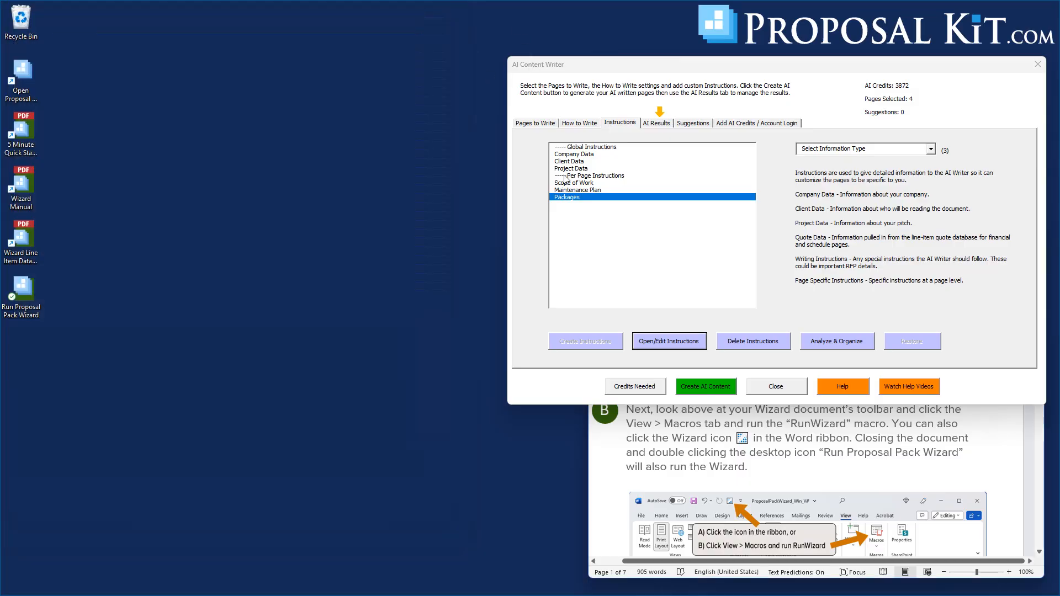
left_click(572, 191)
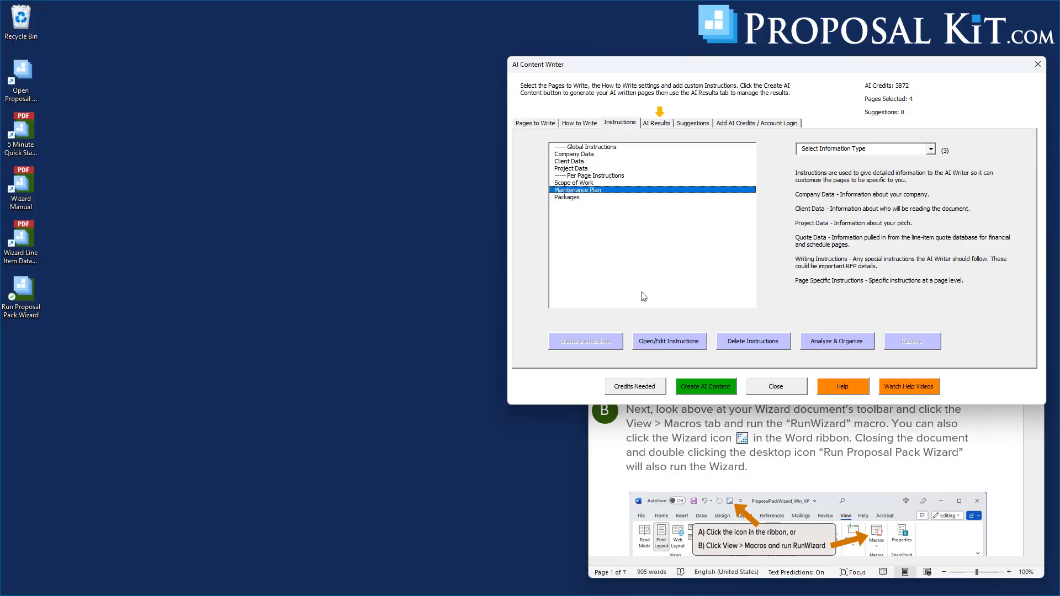
left_click(658, 342)
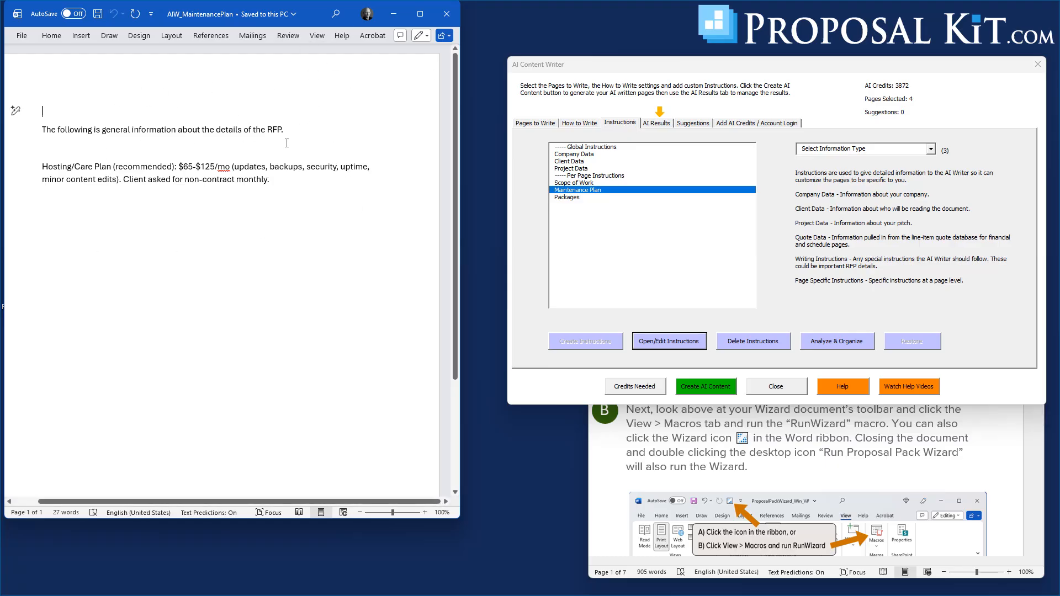
left_click(446, 14)
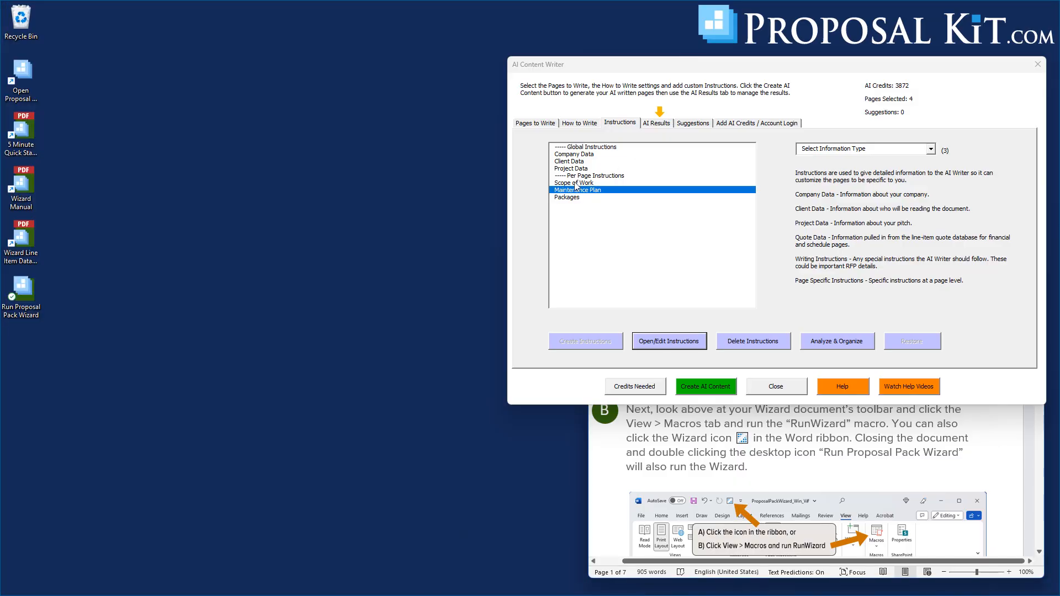
- Open the Scope of Work instructions, review the answers written under each requirement through the end, and close the document
left_click(575, 183)
left_click(655, 342)
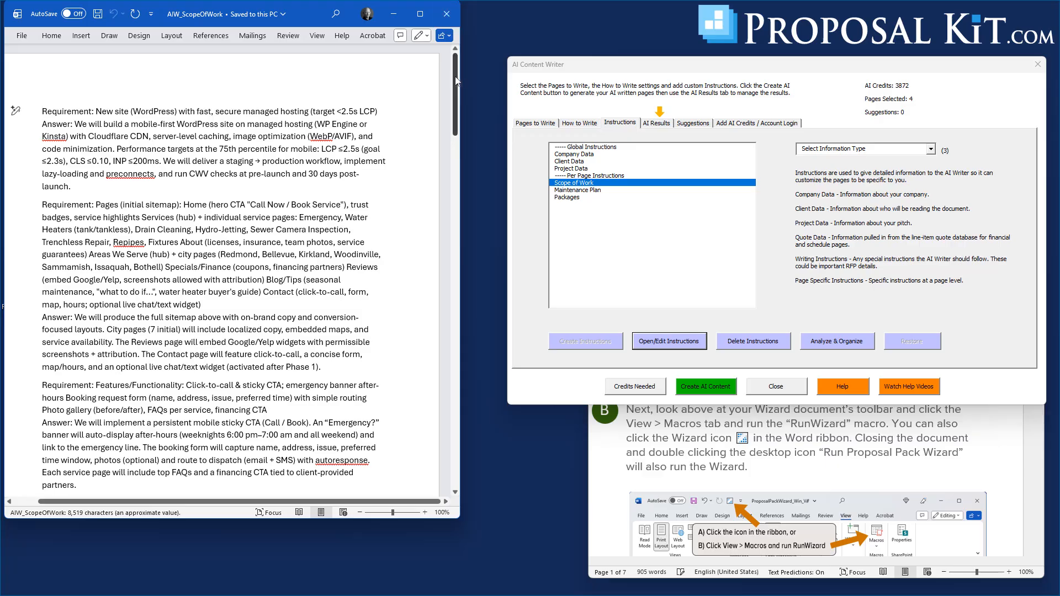
left_click_drag(456, 89, 453, 442)
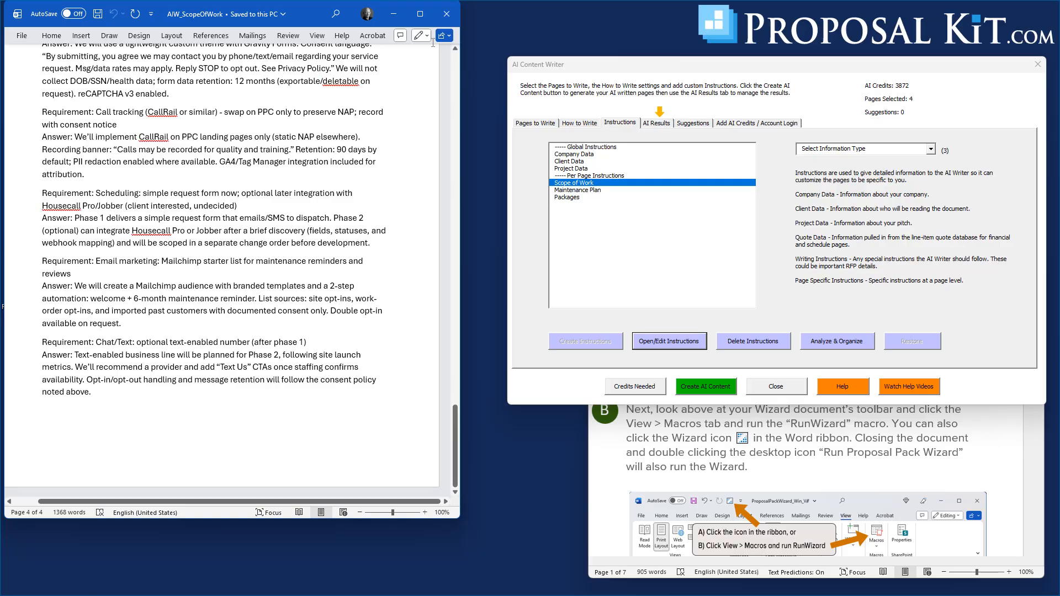
left_click(448, 15)
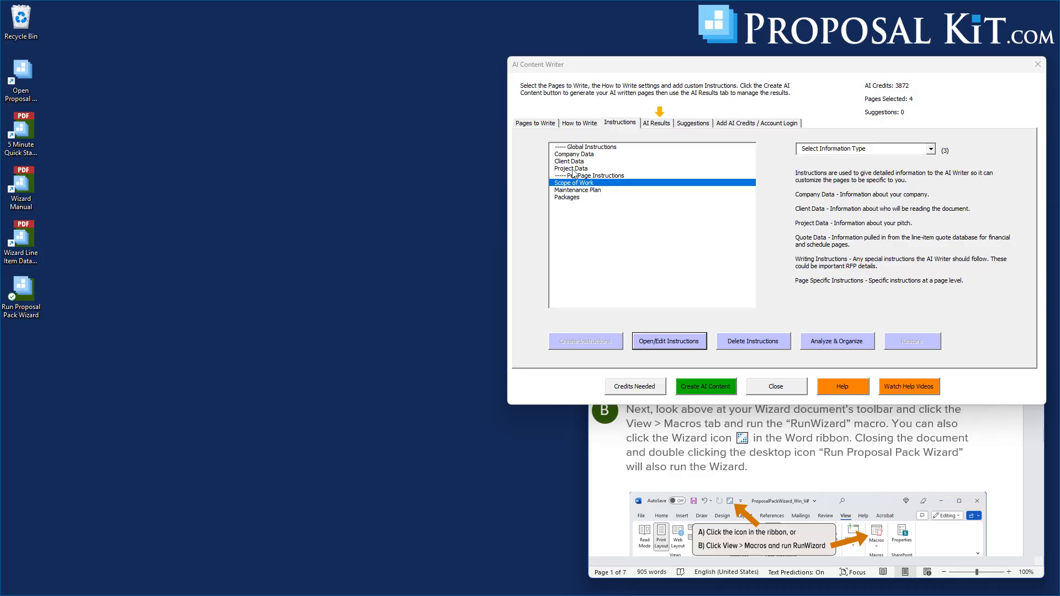
- Review the schedule phases in the Project Data instructions and the cleaned-up client details in the Client Data instructions, closing both documents
left_click(572, 169)
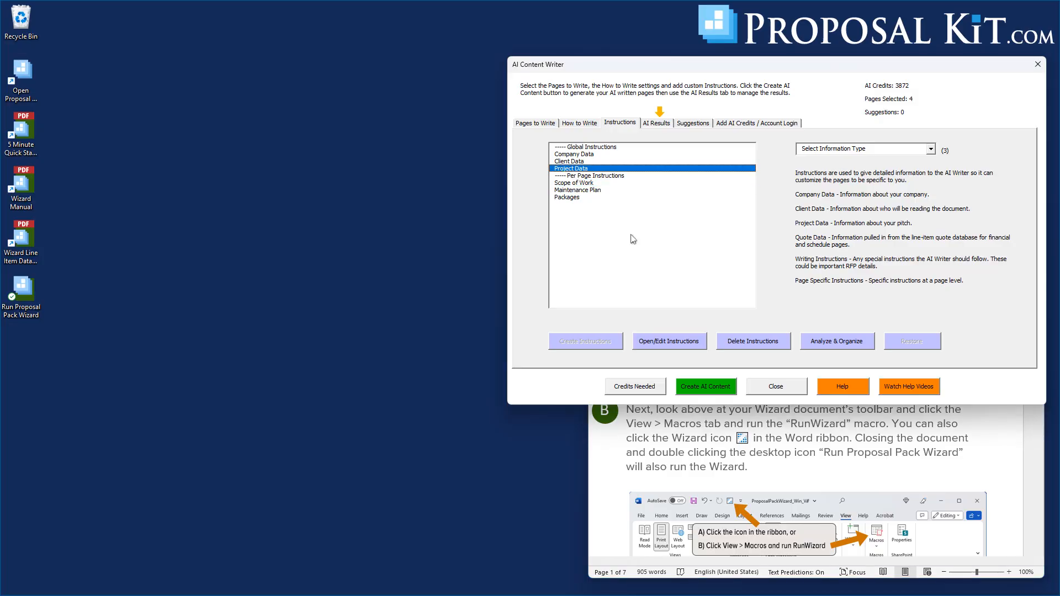
left_click(657, 344)
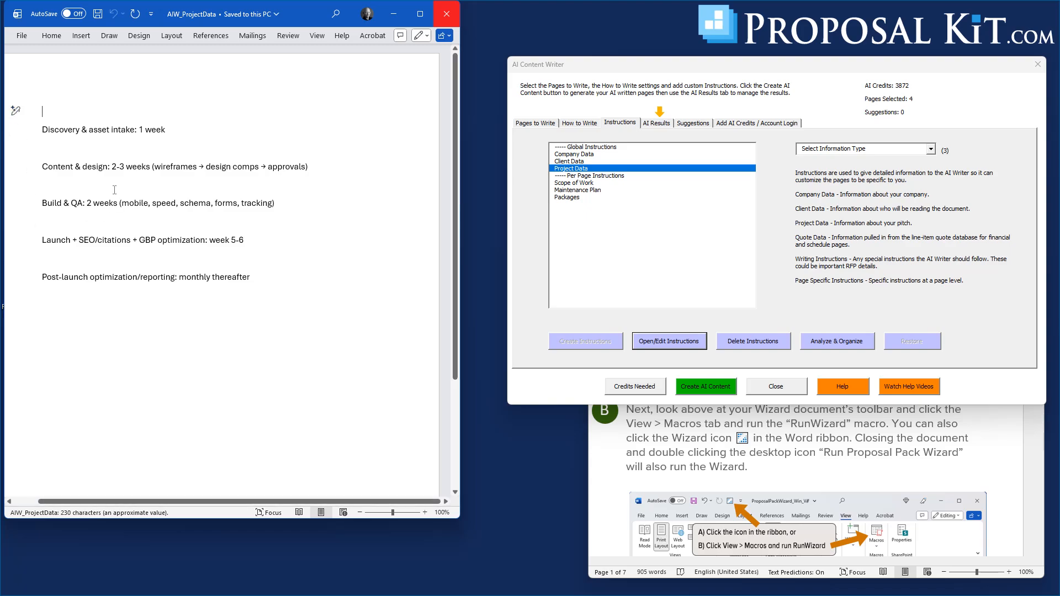
left_click(448, 14)
left_click(576, 161)
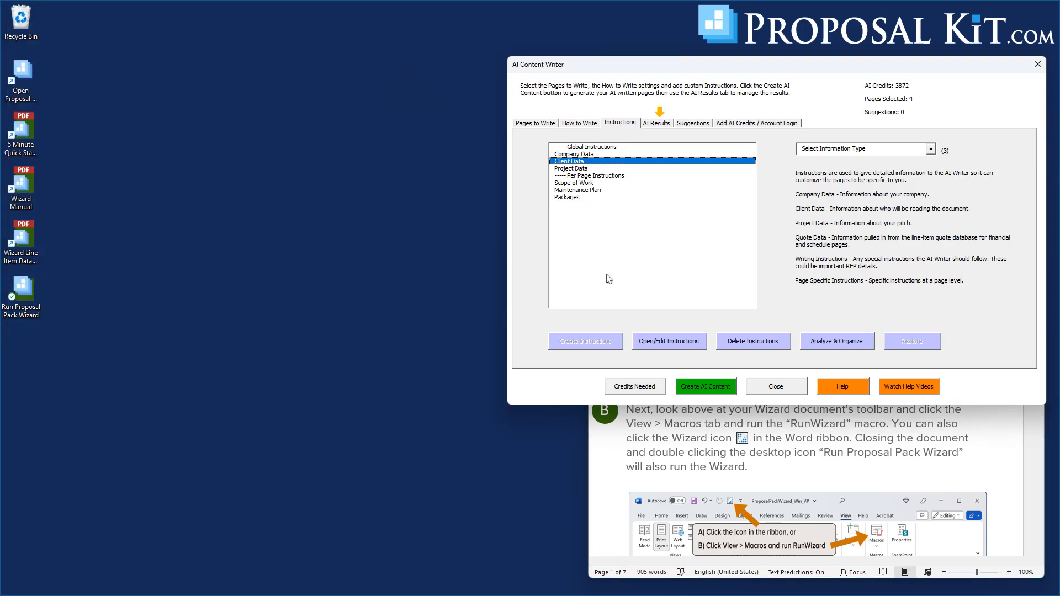
left_click(641, 339)
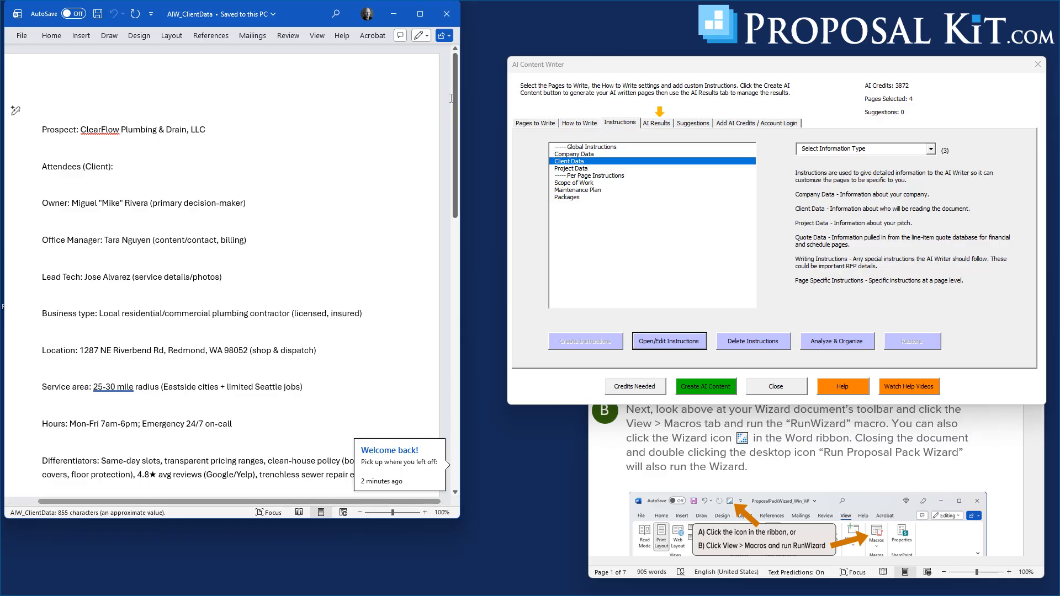
left_click_drag(455, 99, 457, 139)
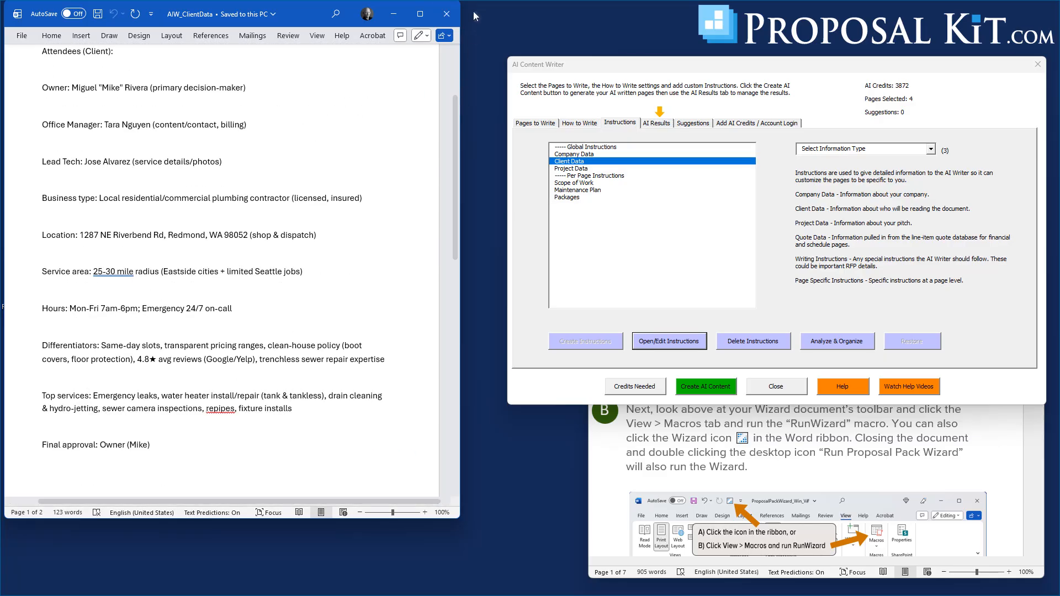
left_click(446, 15)
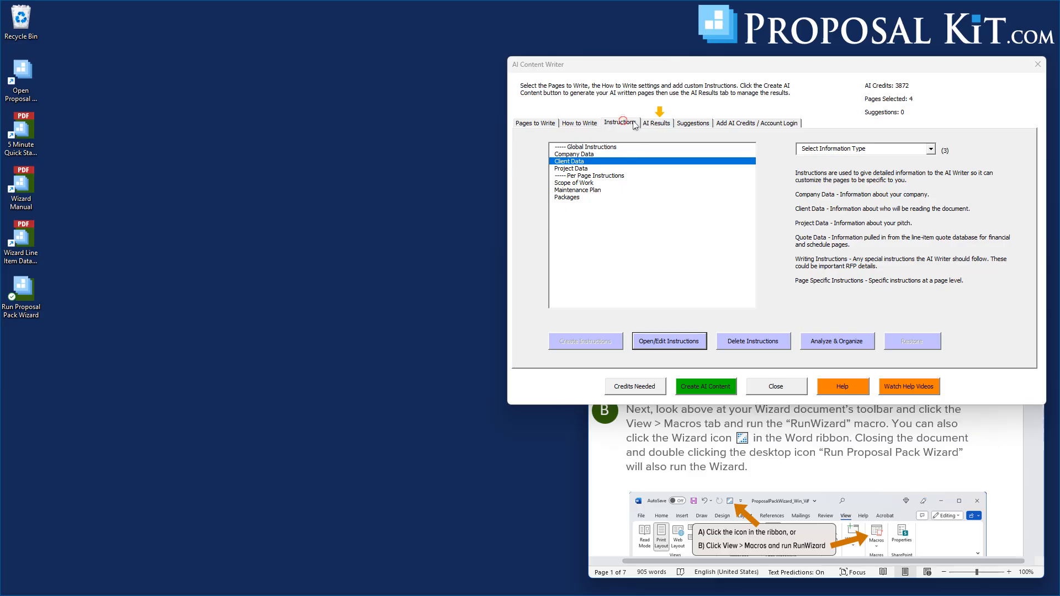
- Generate AI content for the Cover Letter, Scope of Work, Maintenance Plan and Packages pages, continuing without the optional instruction files
left_click(664, 126)
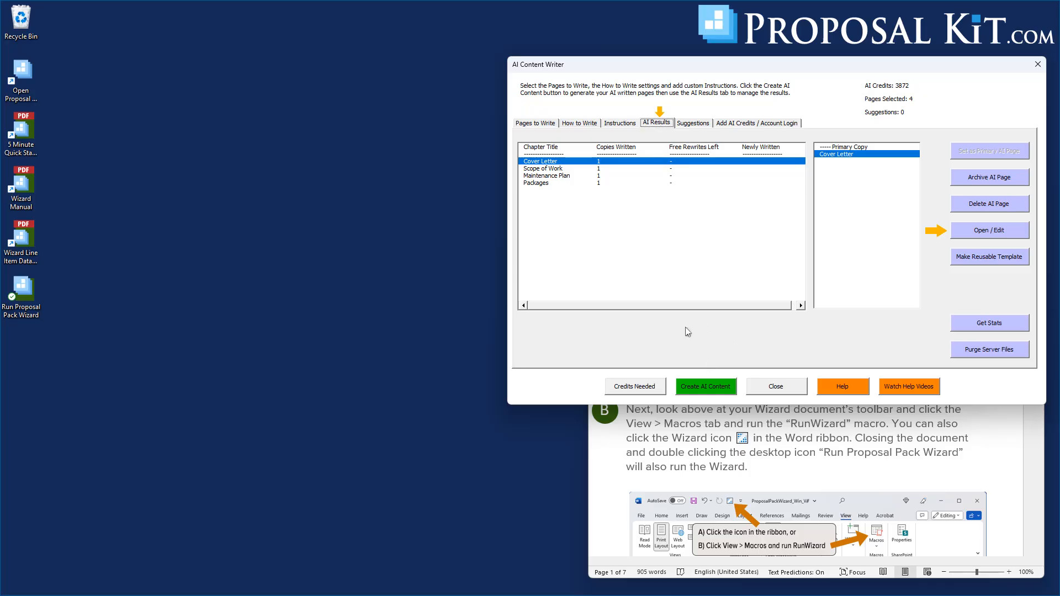
left_click(702, 387)
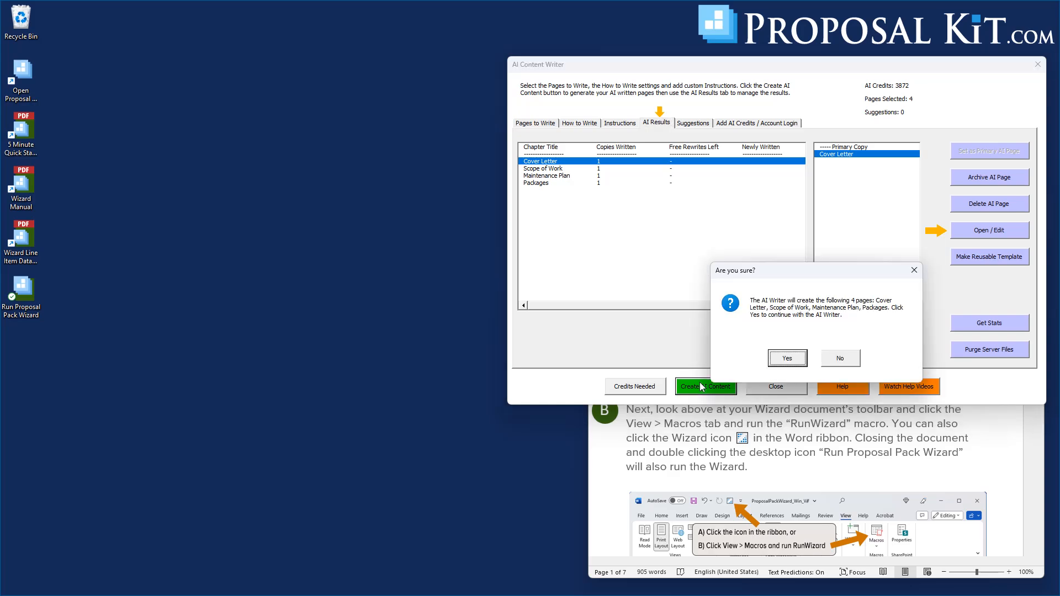
left_click(781, 365)
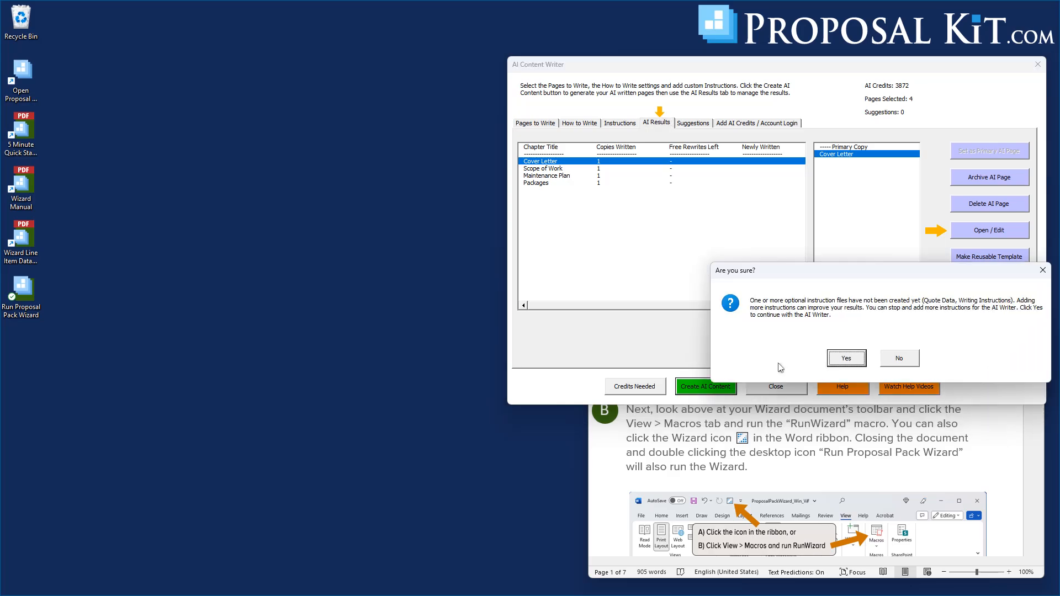
left_click(846, 359)
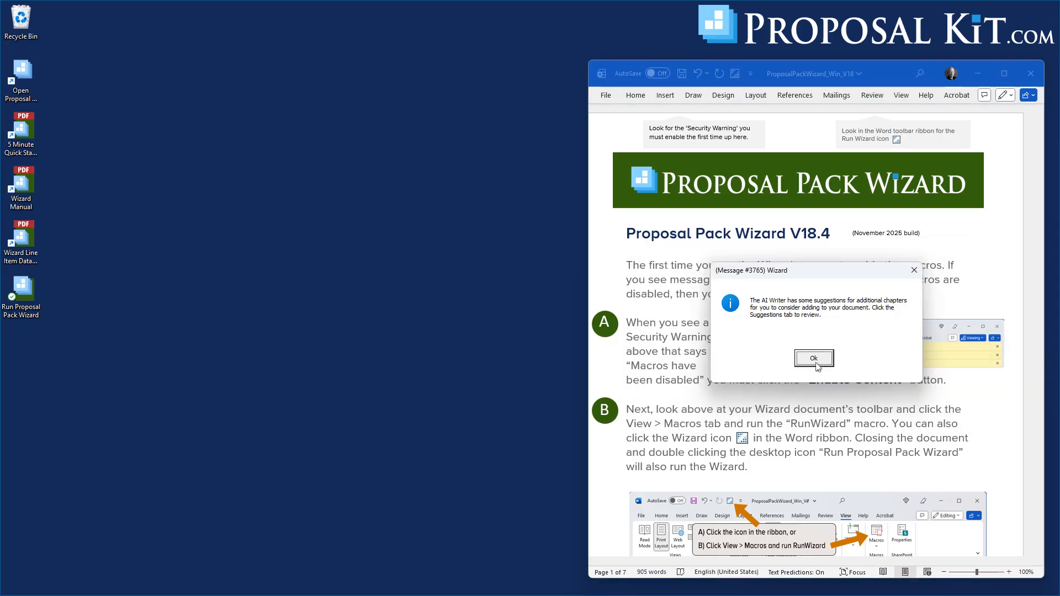
left_click(817, 360)
left_click(878, 357)
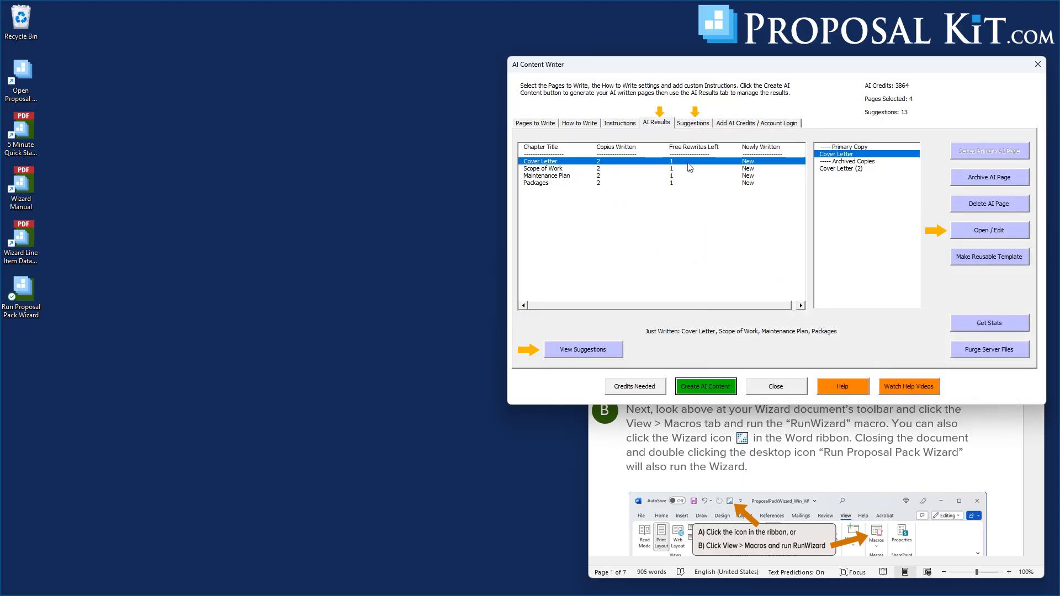
- Open the newly written primary Cover Letter from the AI results, read it through, and close it
left_click(983, 232)
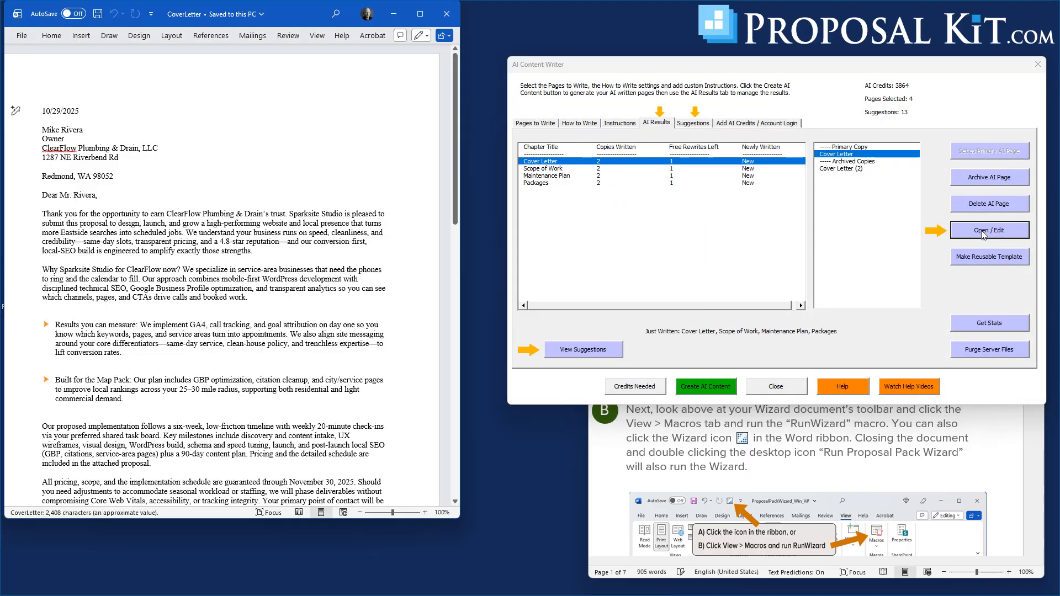
mouse_move(455, 132)
left_mouse_down()
mouse_move(456, 232)
mouse_move(458, 95)
mouse_move(446, 318)
mouse_move(471, 75)
left_mouse_up()
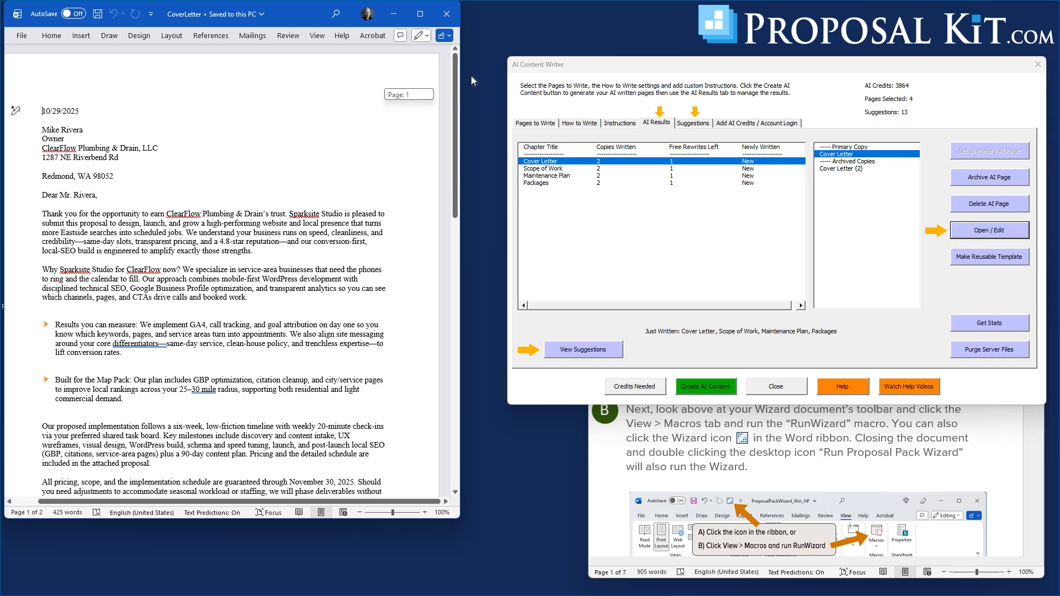
left_click(446, 15)
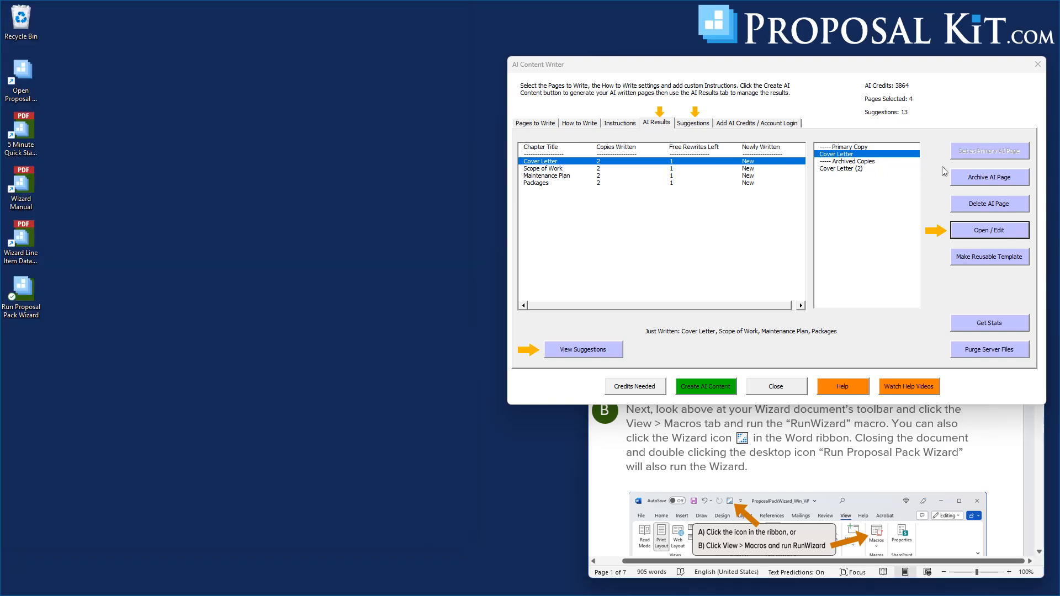
- Open the newly written Scope of Work page, review its background, personnel and deliverables sections, and close it
left_click(529, 169)
left_click(985, 234)
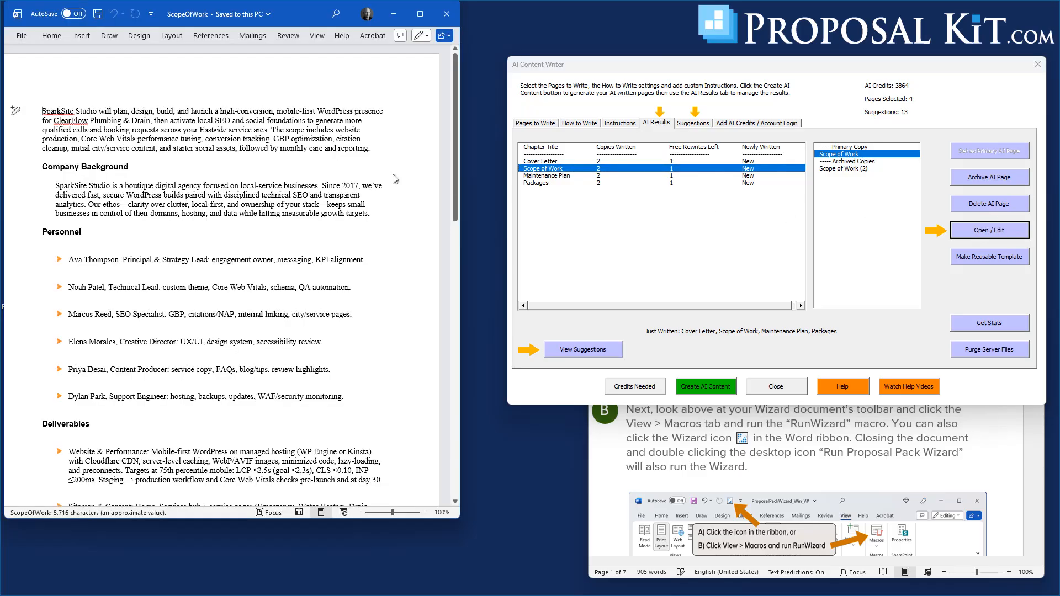
scroll(95, 250, "down", 5)
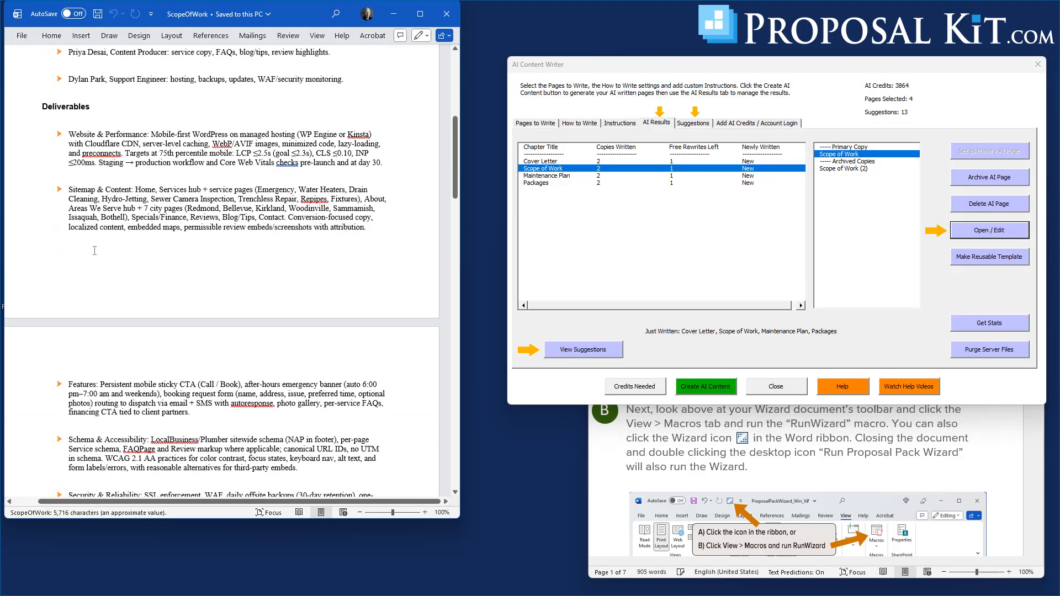
left_click_drag(455, 152, 445, 73)
left_click_drag(298, 16, 349, 33)
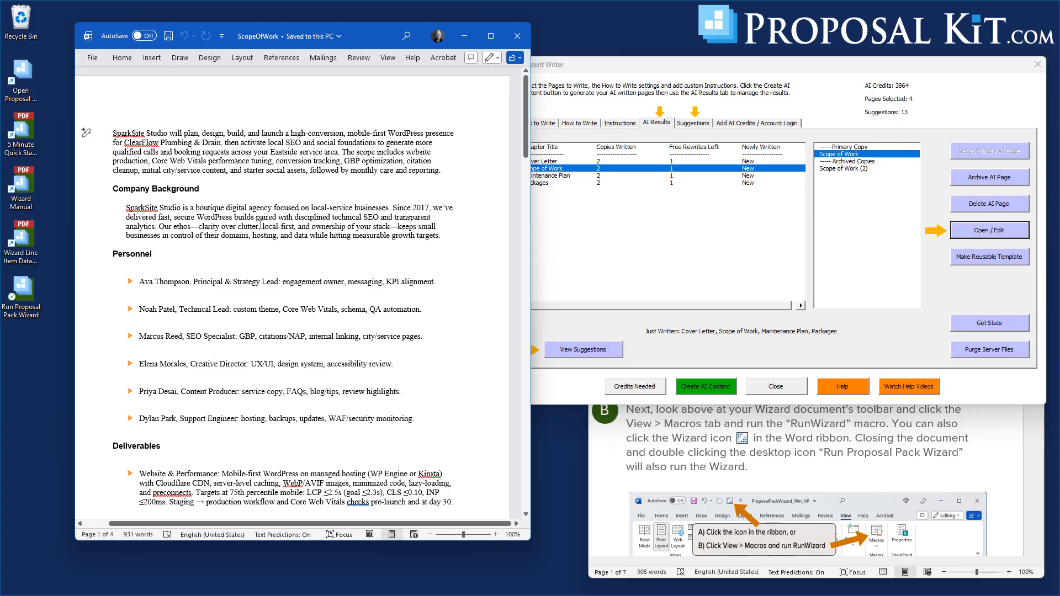
left_click(518, 36)
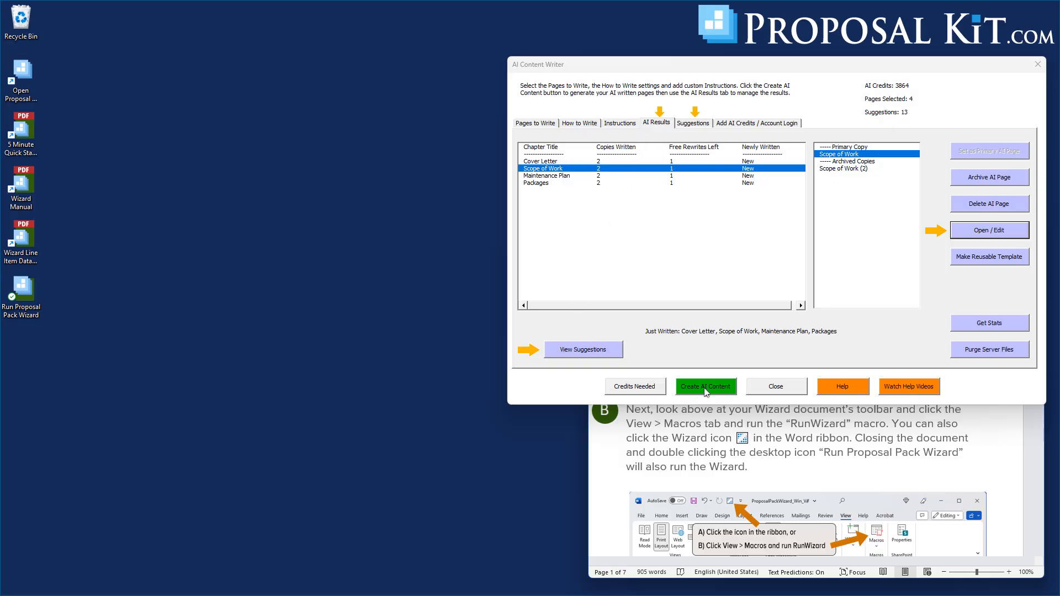
- Leave the AI Writer, save the Plumber Web Example project and build its documents
left_click(774, 386)
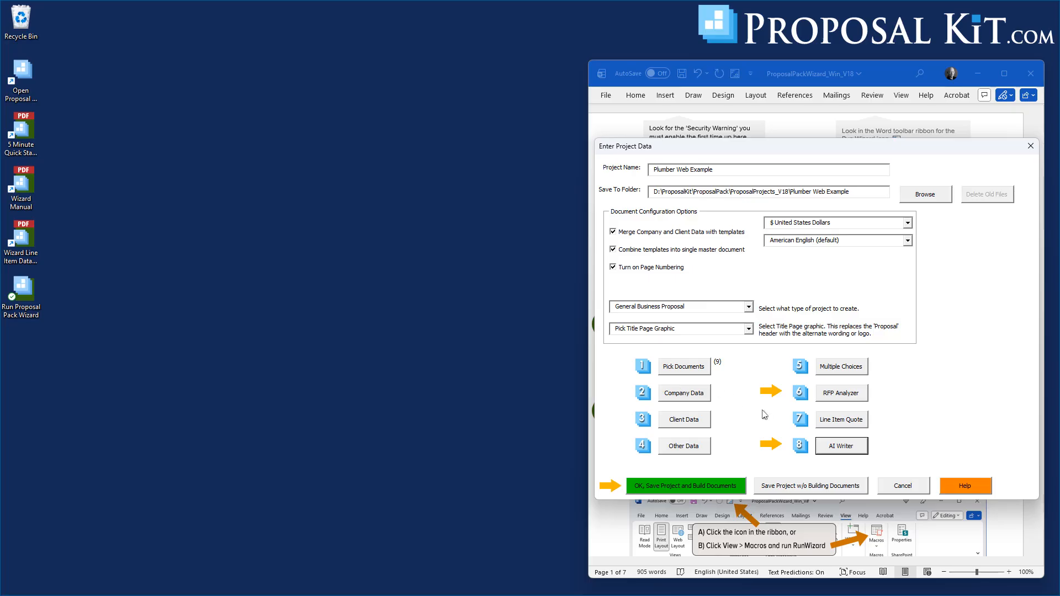
left_click(688, 487)
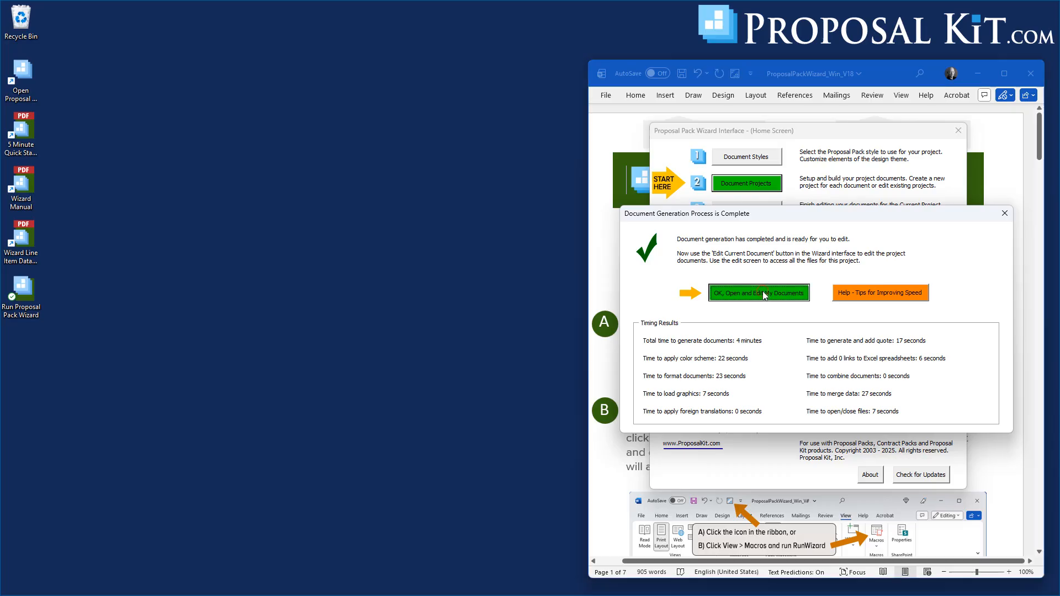
left_click(766, 294)
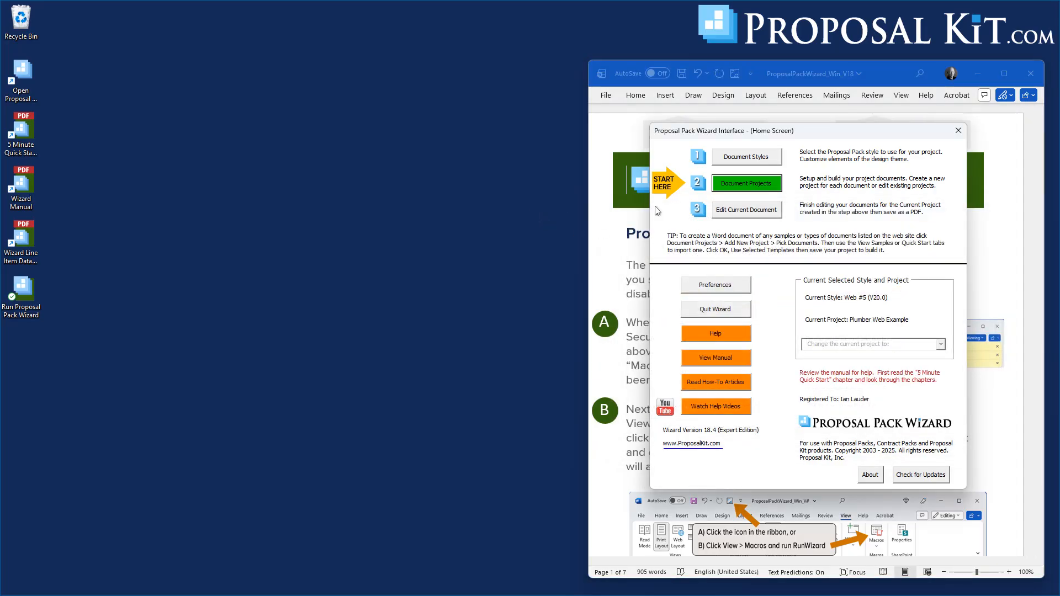
- Open the Combined Project Document of the current project for editing
left_click(746, 210)
left_click(662, 248)
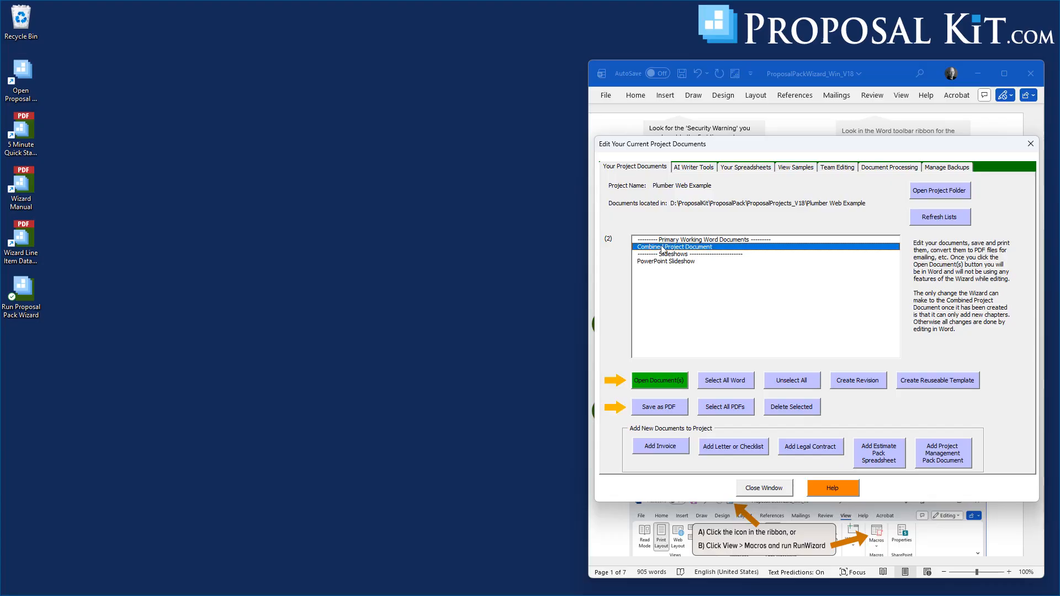
left_click(658, 387)
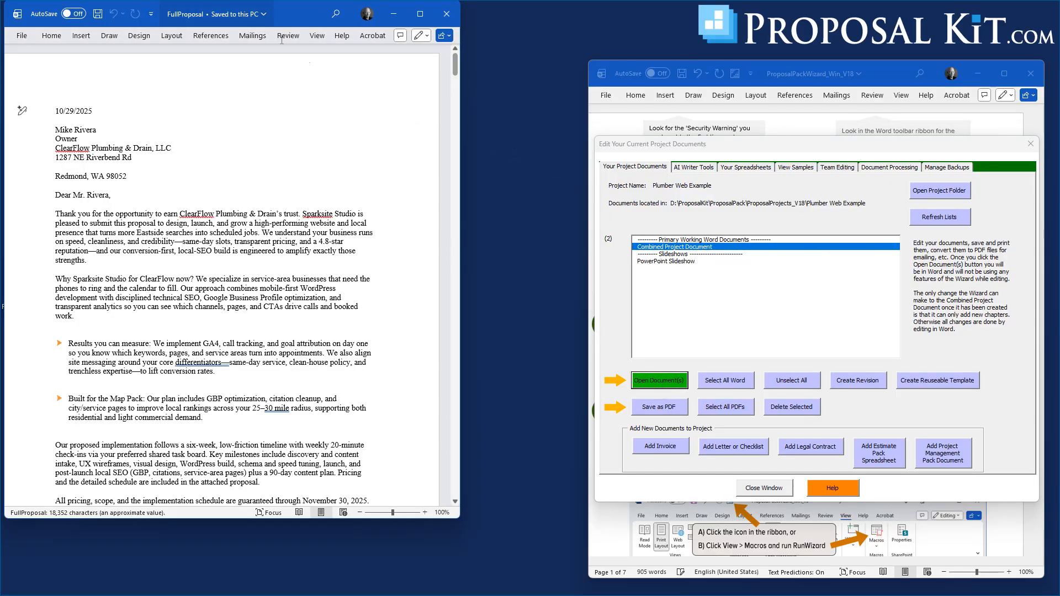
- Move the combined proposal document's window nearer the wizard dialog and look over the first page of the cover letter
left_click_drag(293, 17, 417, 32)
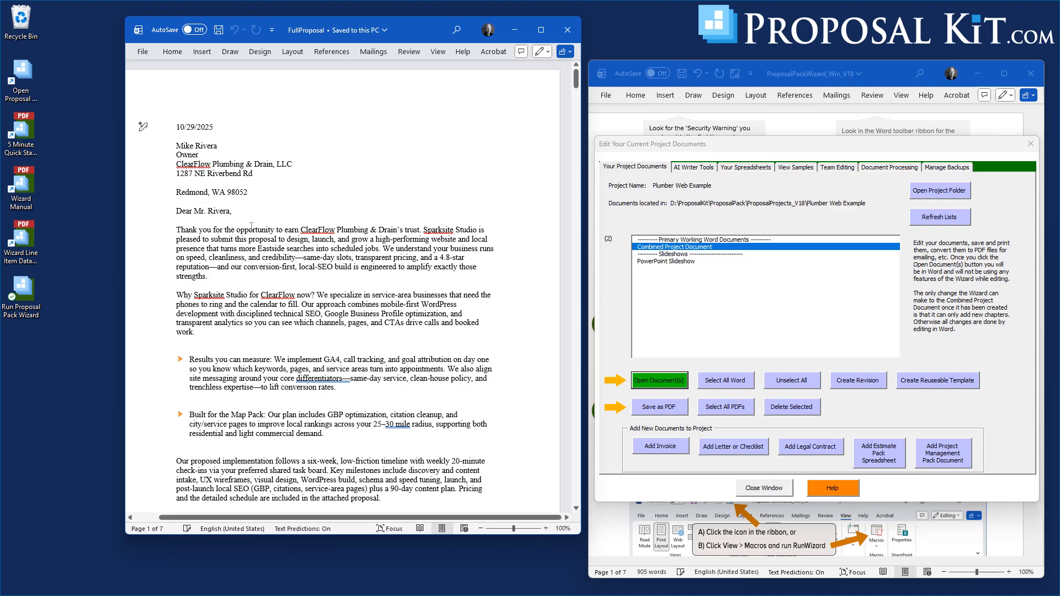
left_click_drag(577, 83, 453, 89)
scroll(207, 130, "up", 2)
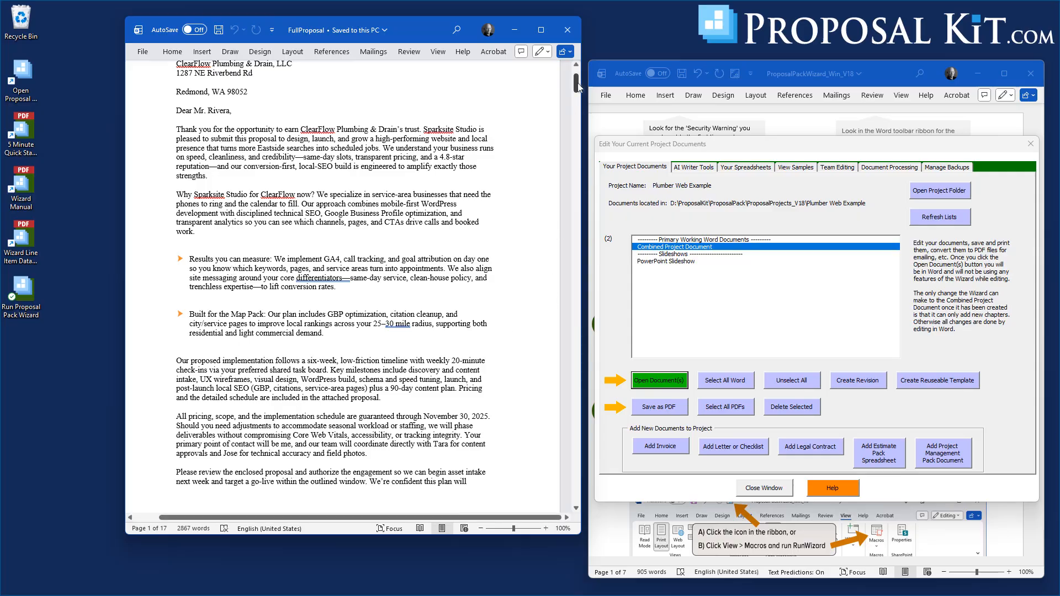
left_click_drag(578, 86, 577, 77)
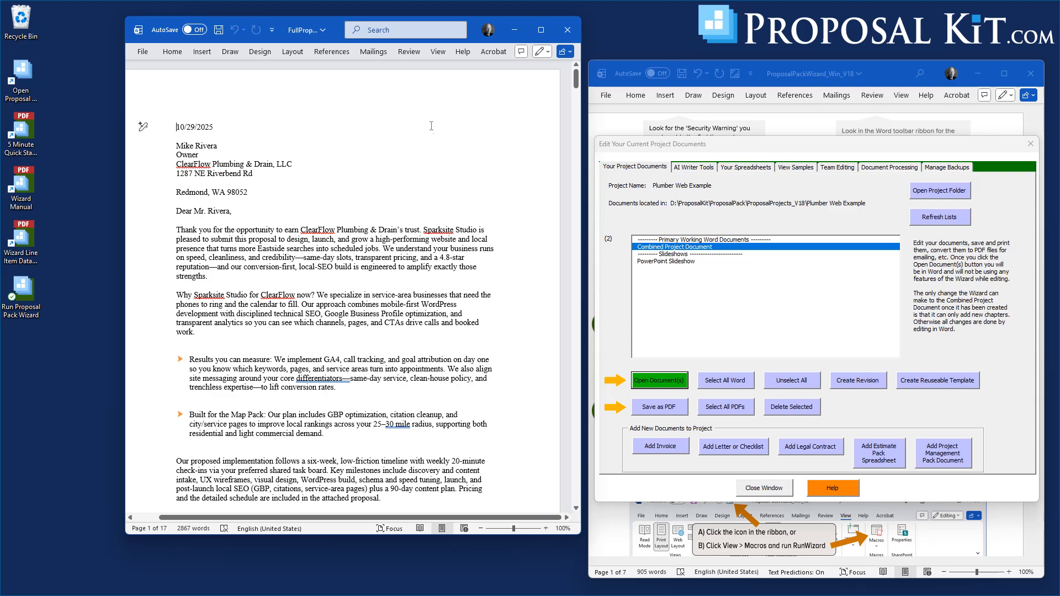
- Tighten the cover letter's signature block by removing blank lines between the name, title, company and phone lines, and between the e-mail and website lines
left_click_drag(577, 79, 577, 103)
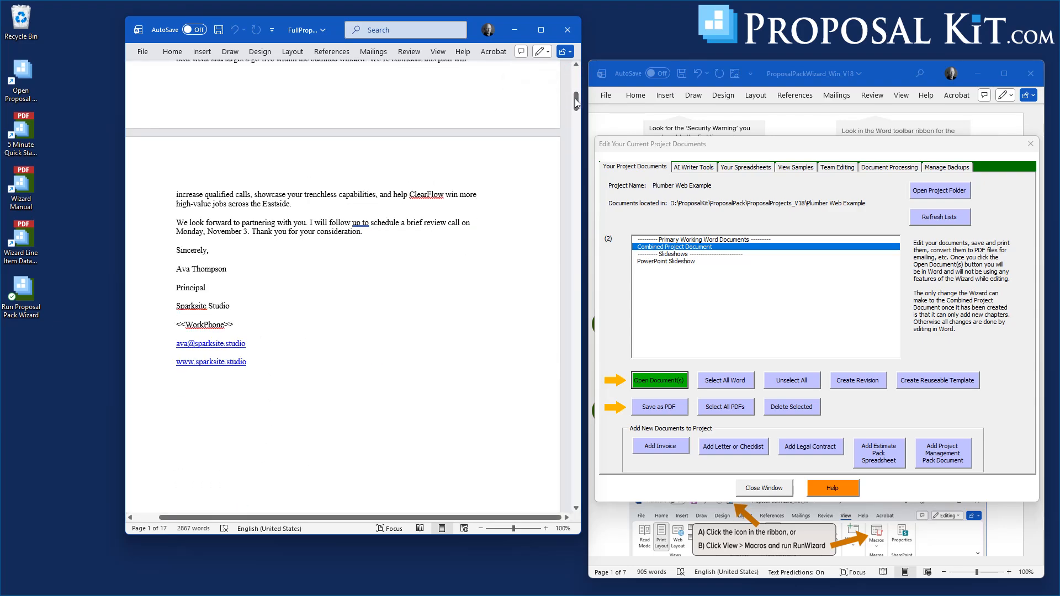
key("BackSpace")
left_click(192, 289)
key("BackSpace")
left_click(238, 300)
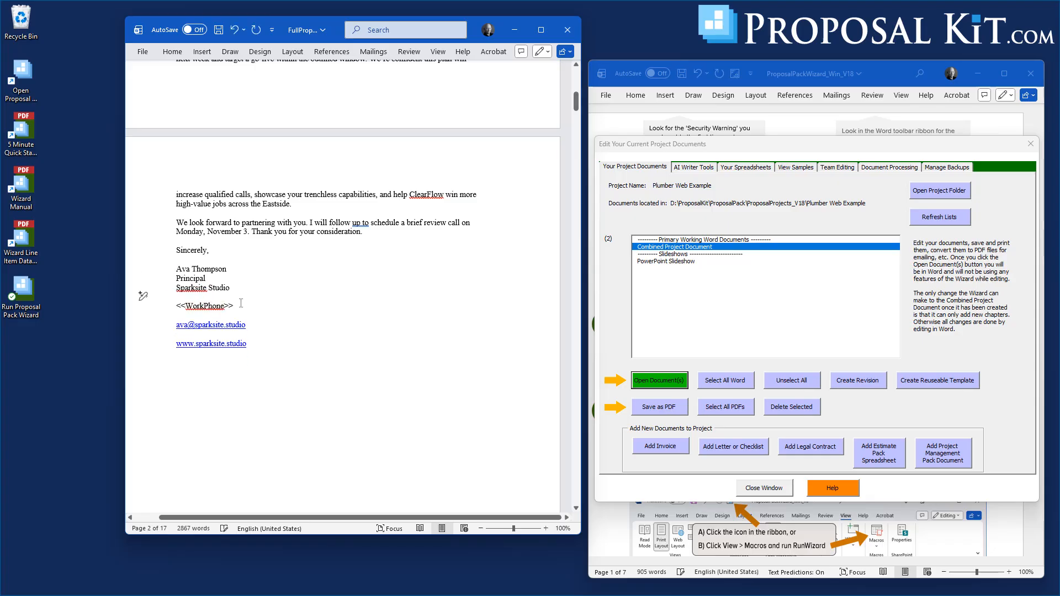
key("BackSpace")
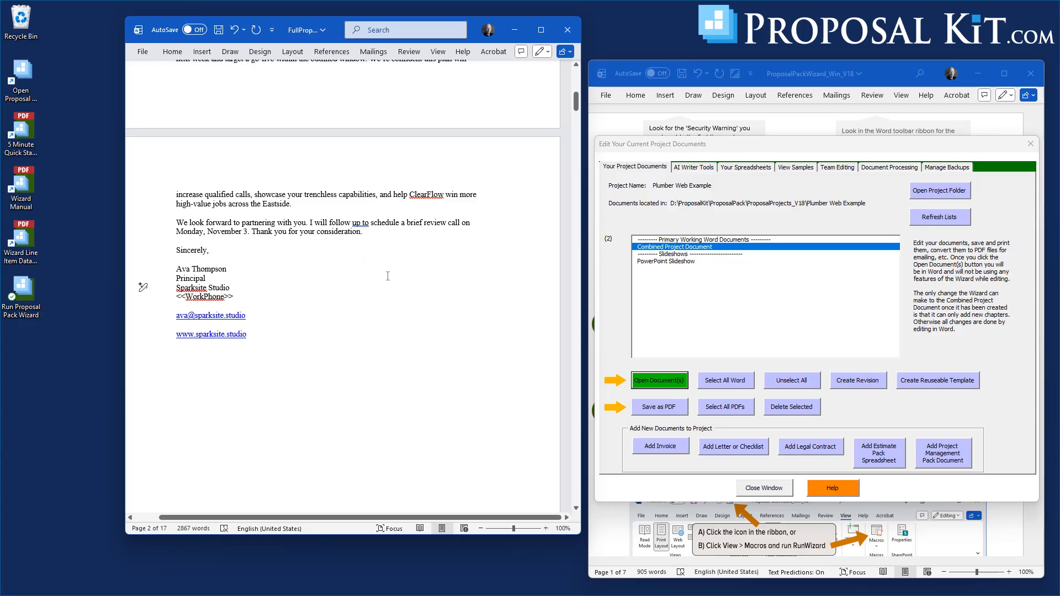
key("BackSpace")
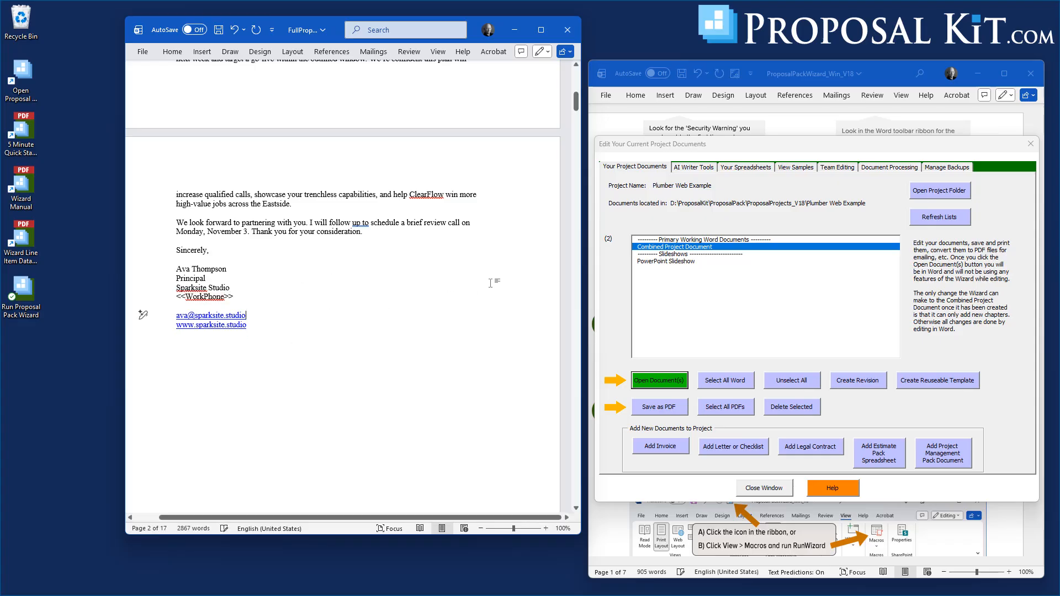
- Review the proposal's Scope of Work chapter, including deliverables, benefits, milestones and management, and the Estimate chapter's cost tables
left_click_drag(576, 103, 577, 183)
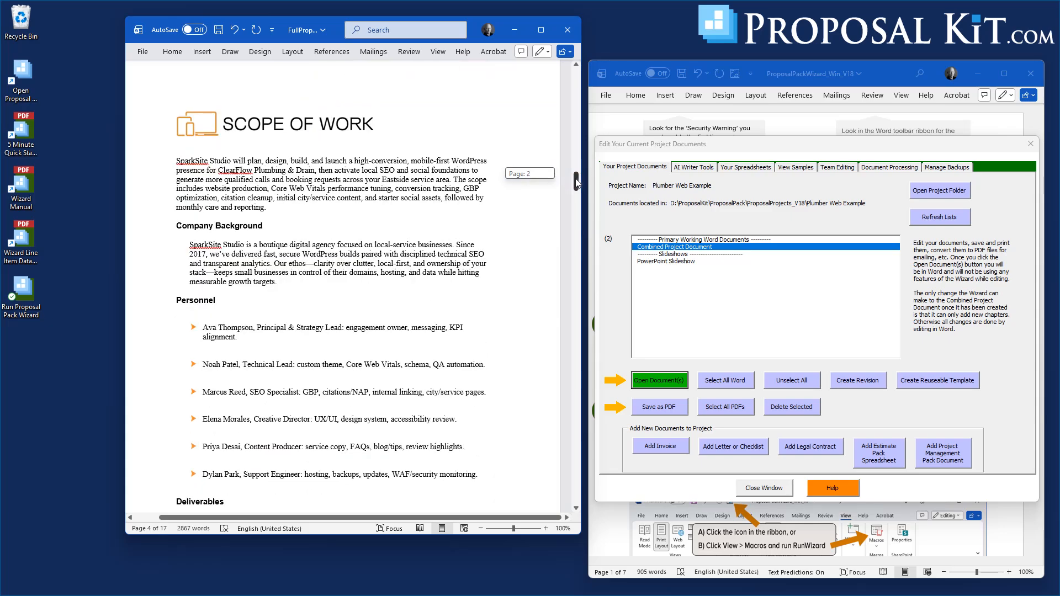
scroll(289, 348, "down", 10)
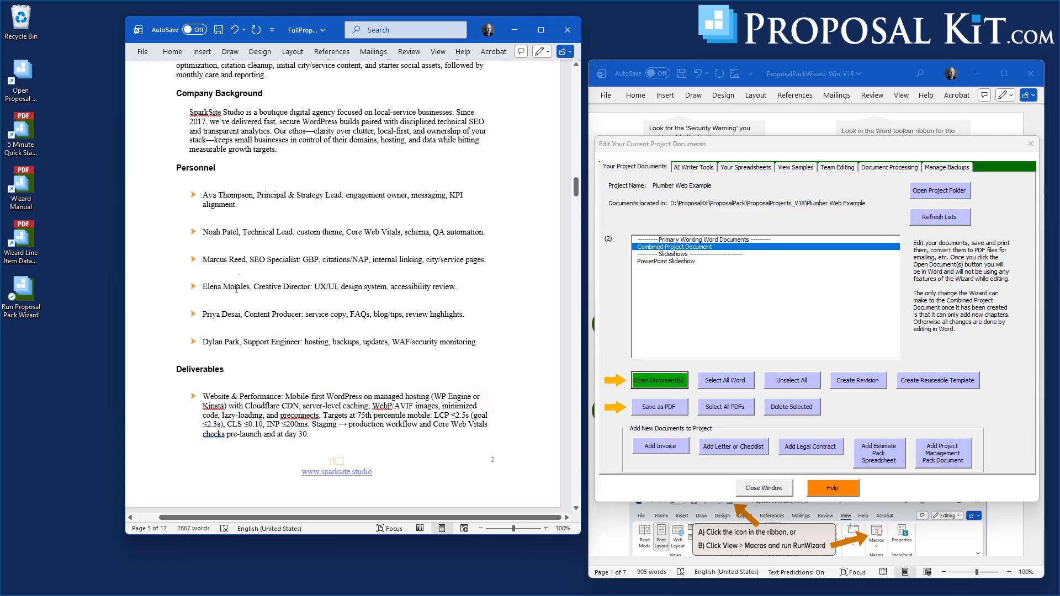
scroll(233, 316, "down", 18)
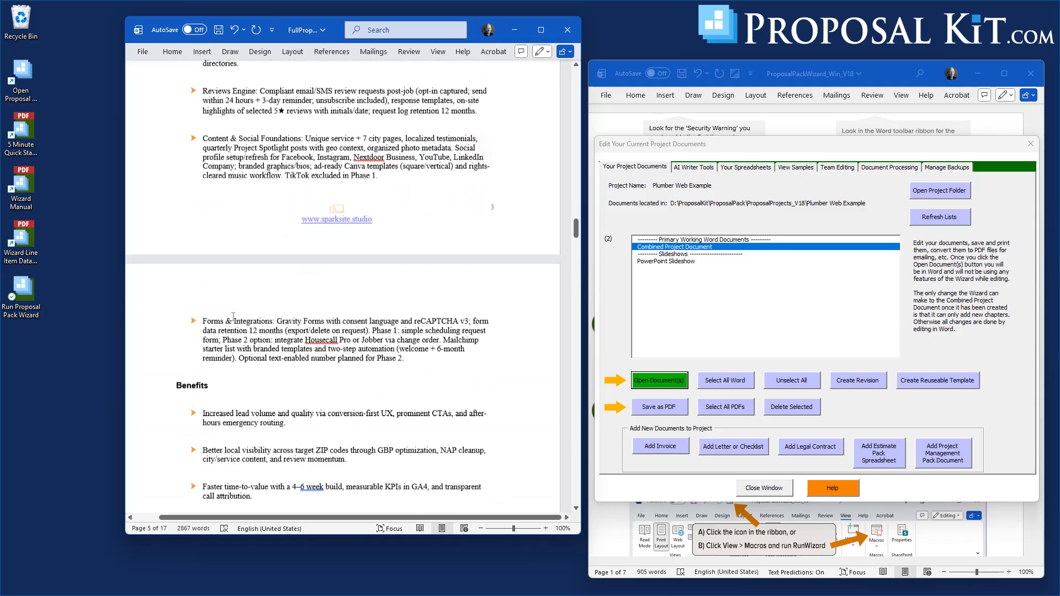
scroll(280, 311, "down", 14)
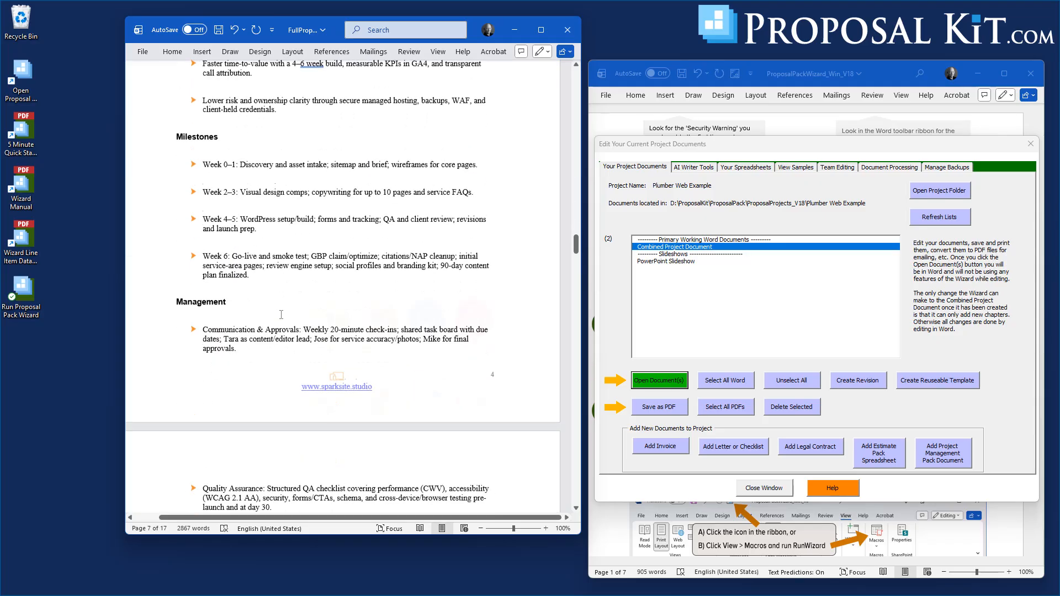
scroll(340, 309, "down", 10)
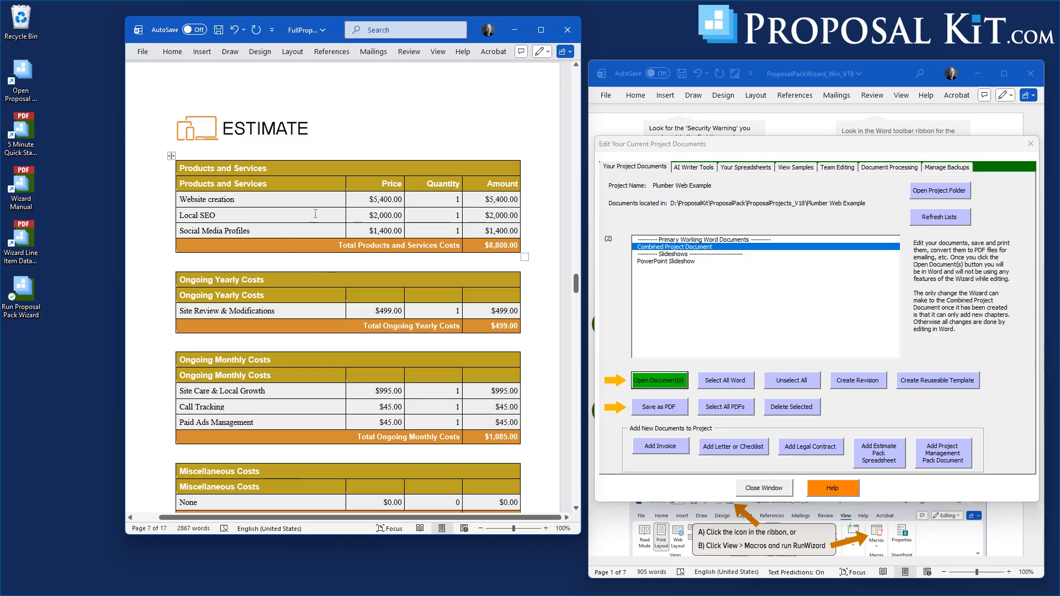
scroll(314, 216, "down", 6)
scroll(366, 155, "up", 5)
scroll(366, 154, "down", 9)
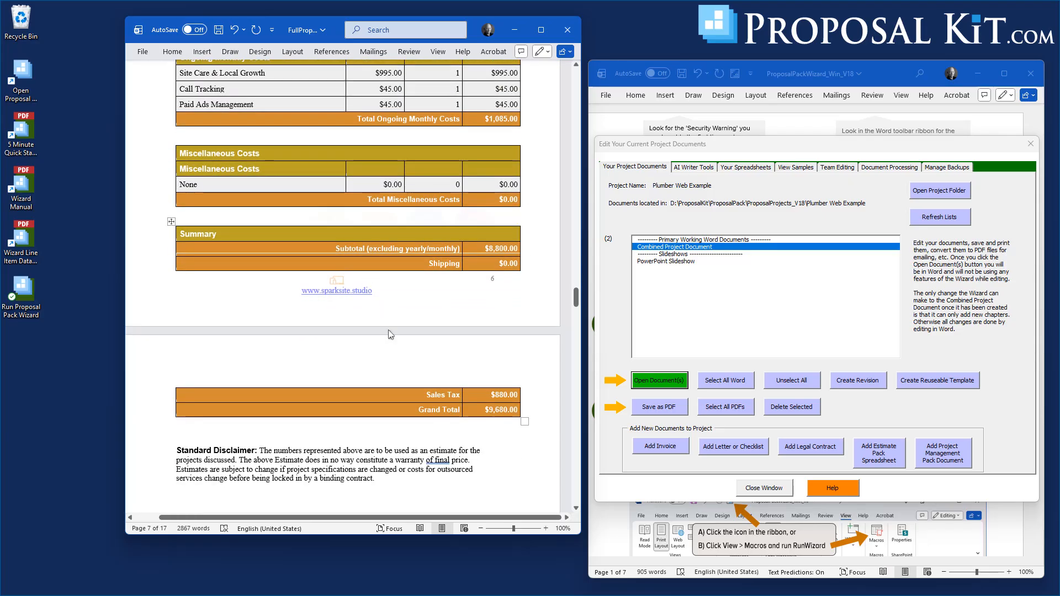
- Review the Maintenance Plan chapter, the package options with their notes, and the back cover of the proposal
scroll(411, 311, "down", 15)
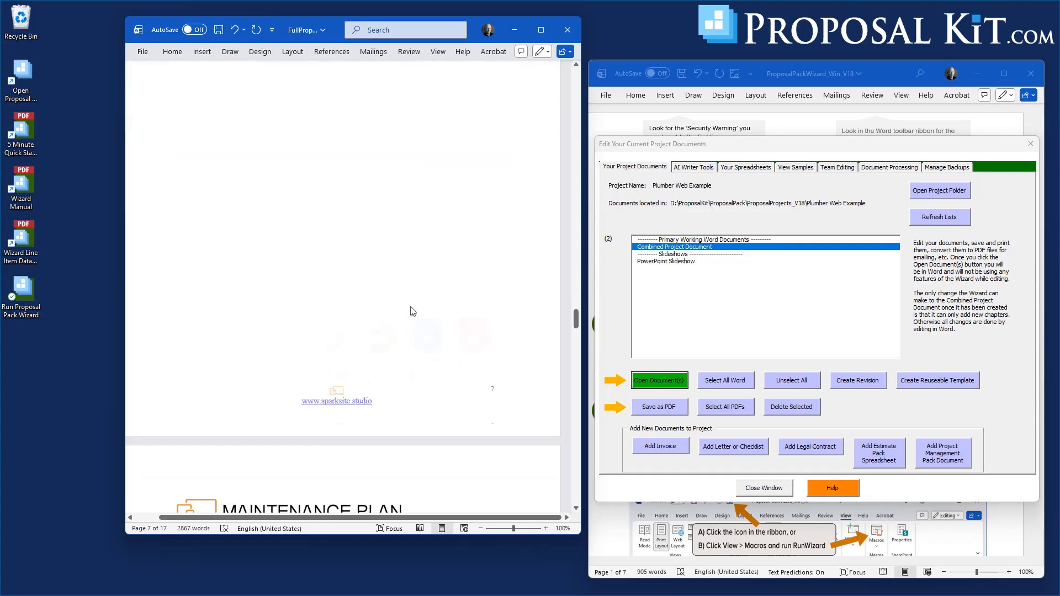
scroll(420, 319, "down", 4)
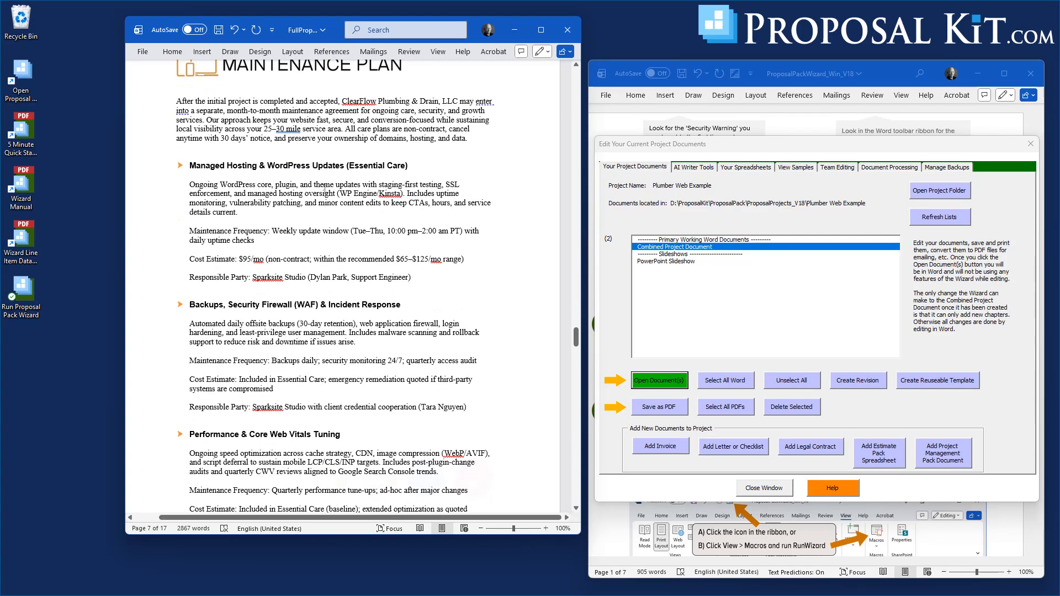
scroll(313, 186, "down", 12)
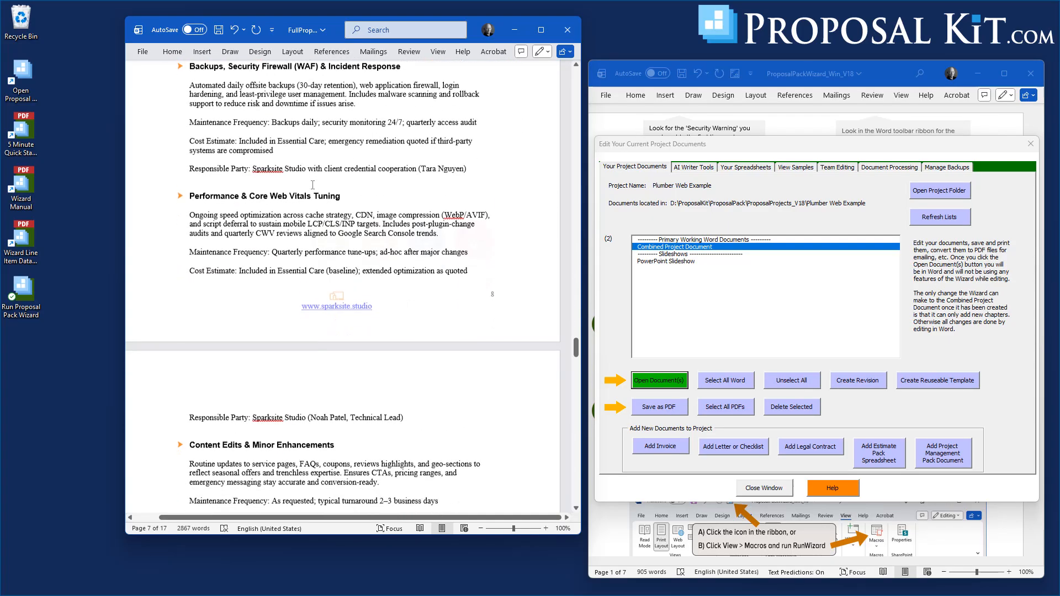
scroll(314, 186, "down", 20)
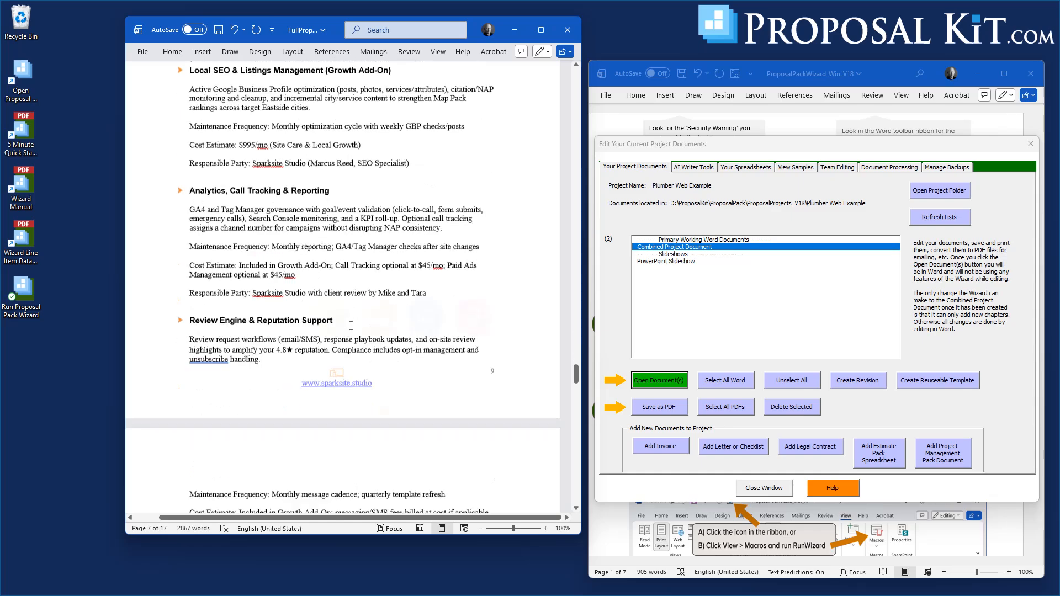
left_click_drag(576, 375, 563, 430)
scroll(291, 332, "down", 11)
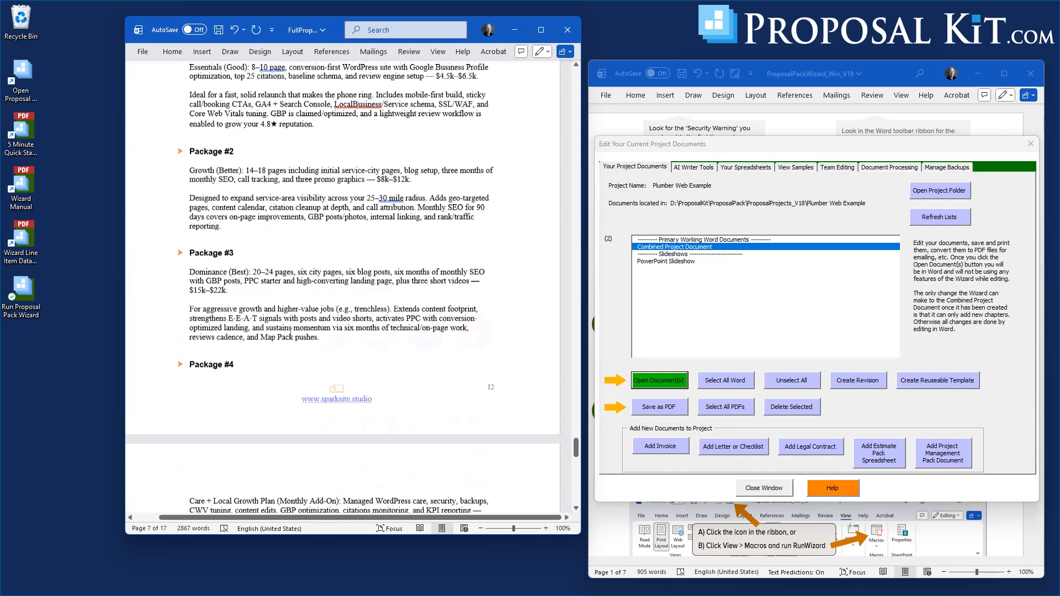
scroll(290, 332, "down", 12)
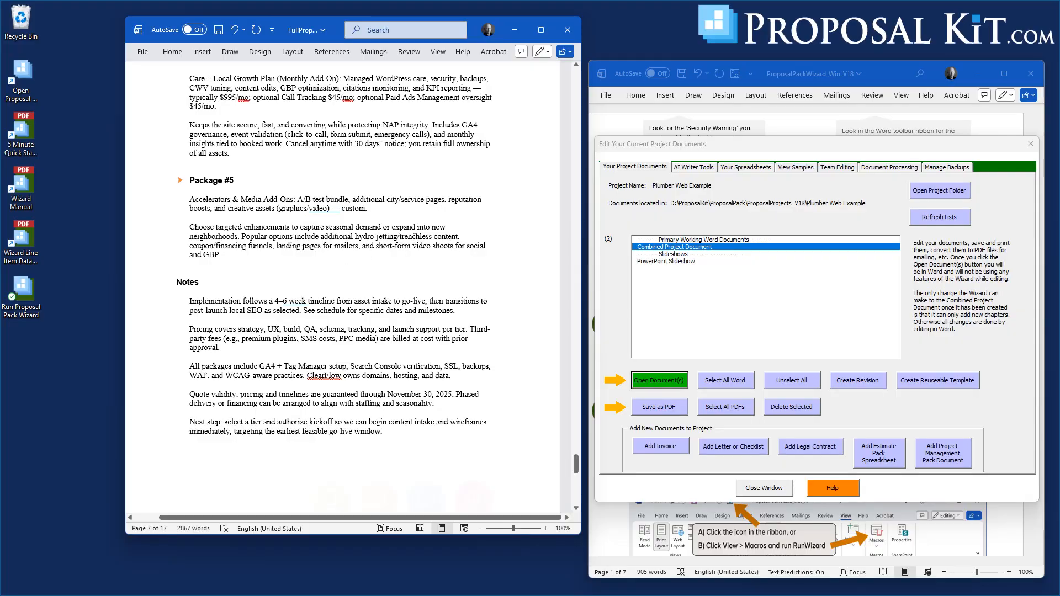
scroll(383, 255, "down", 20)
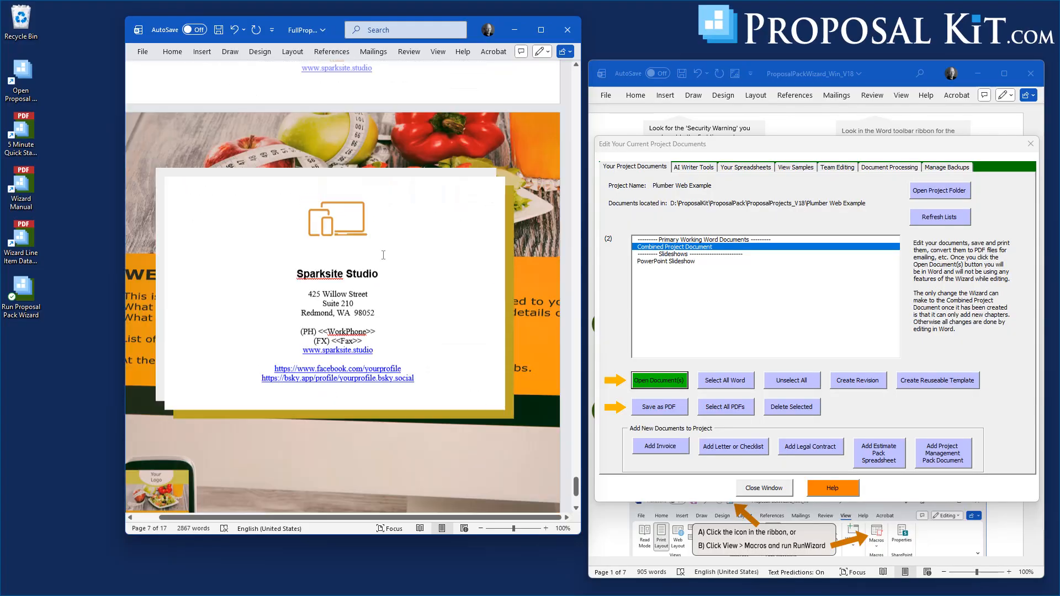